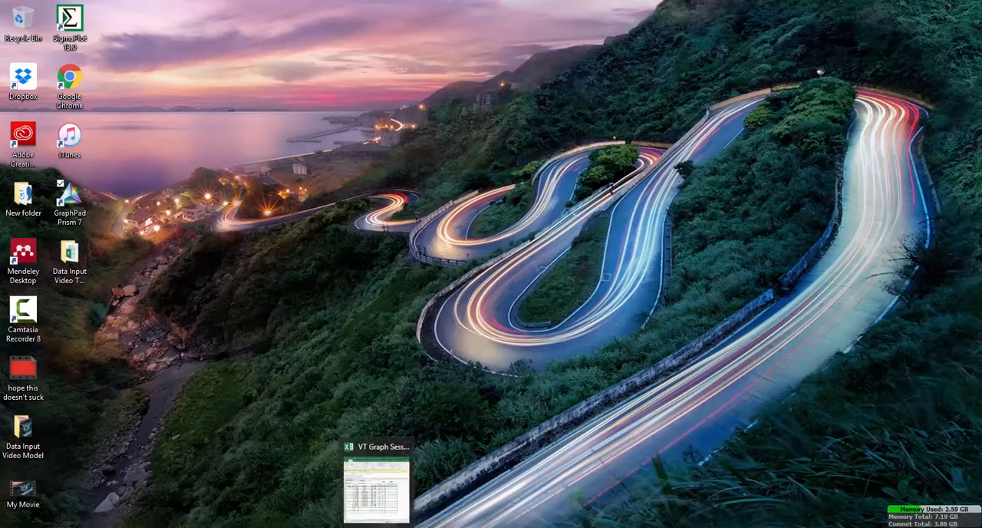
Review the Clinic, Home and School graph panel sheets in the VT Graph Session Log, and minimise the workbook
{"action": "left_click", "coordinate": [372, 509]}
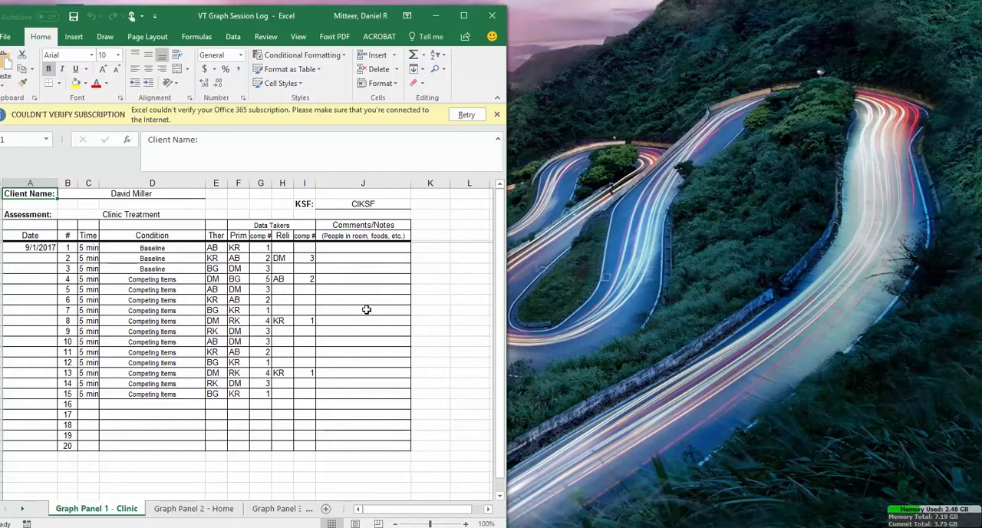
{"action": "left_click", "coordinate": [207, 510]}
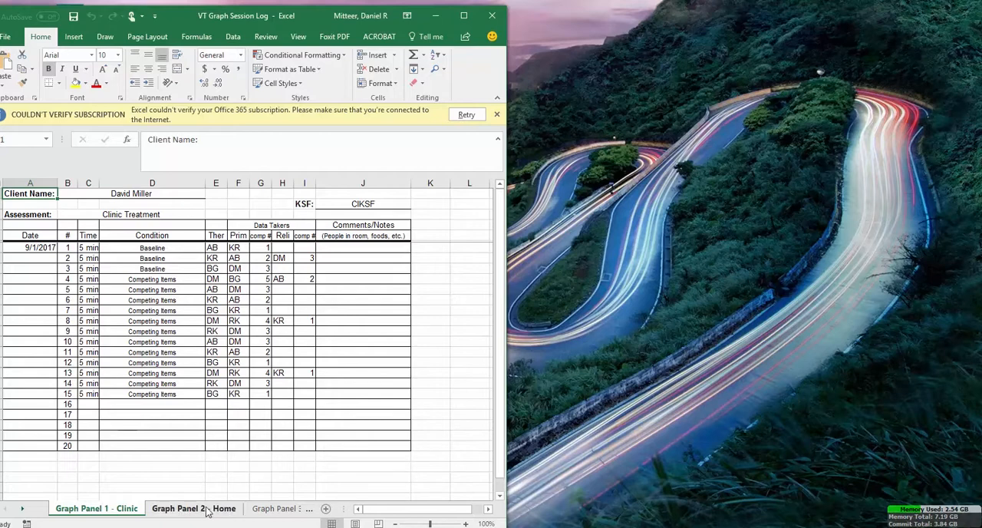
{"action": "left_click", "coordinate": [281, 509]}
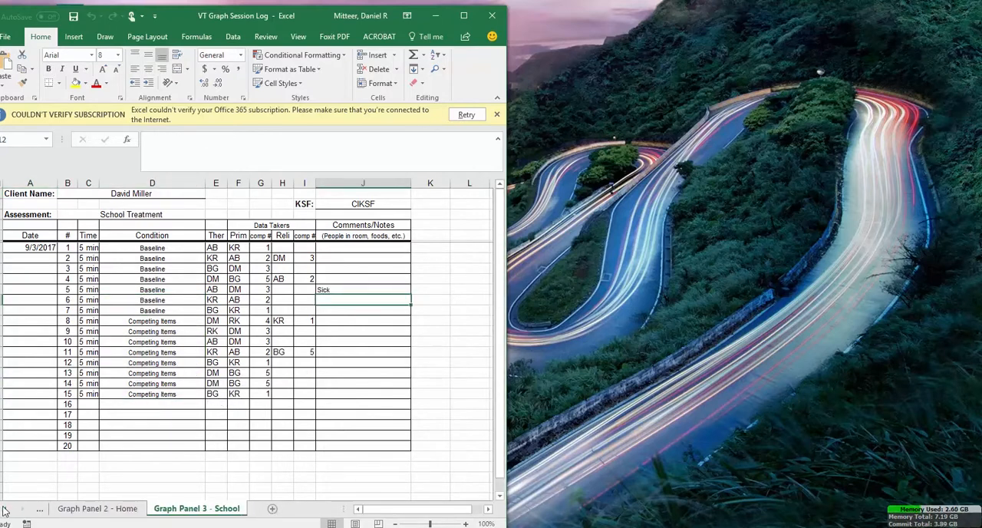
{"action": "left_click", "coordinate": [40, 509]}
{"action": "left_click", "coordinate": [86, 509]}
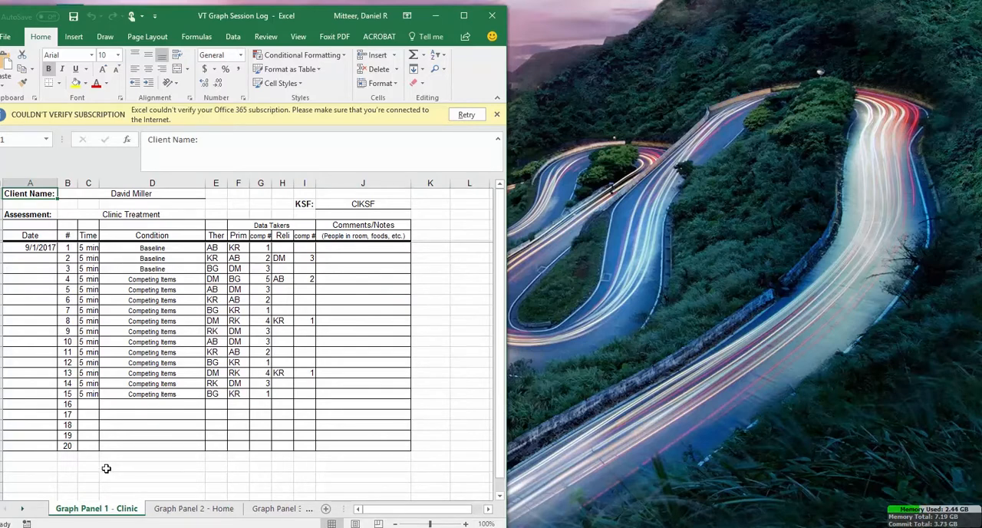
{"action": "left_click", "coordinate": [436, 16]}
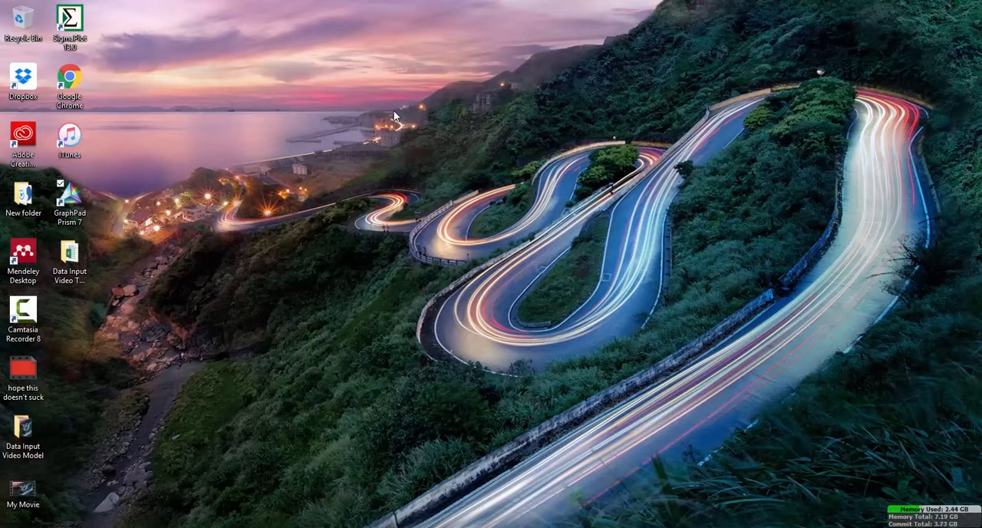
Launch GraphPad Prism 7 and create an XY table with numeric X and a single Y value per point, shown in a maximised window
{"action": "double_click", "coordinate": [73, 214]}
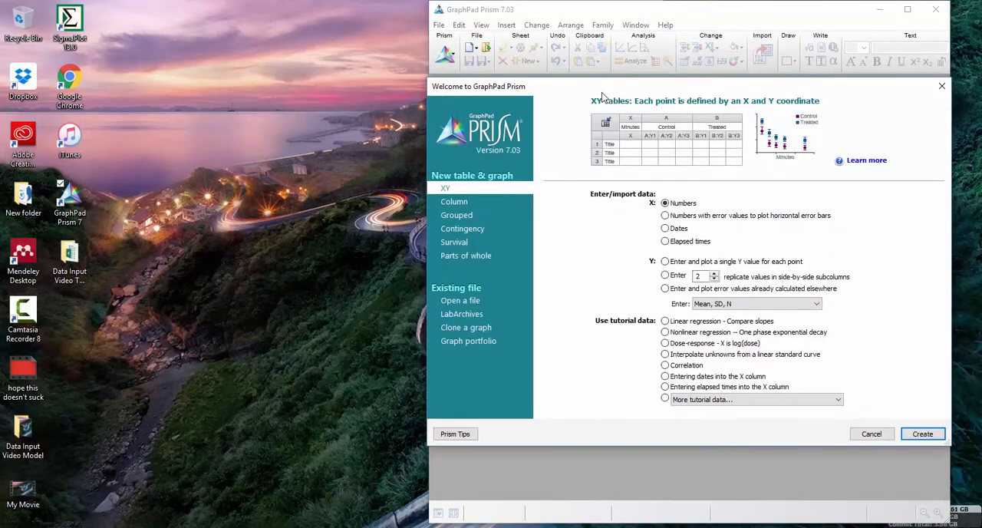
{"action": "left_click_drag", "start_coordinate": [595, 88], "coordinate": [434, 83]}
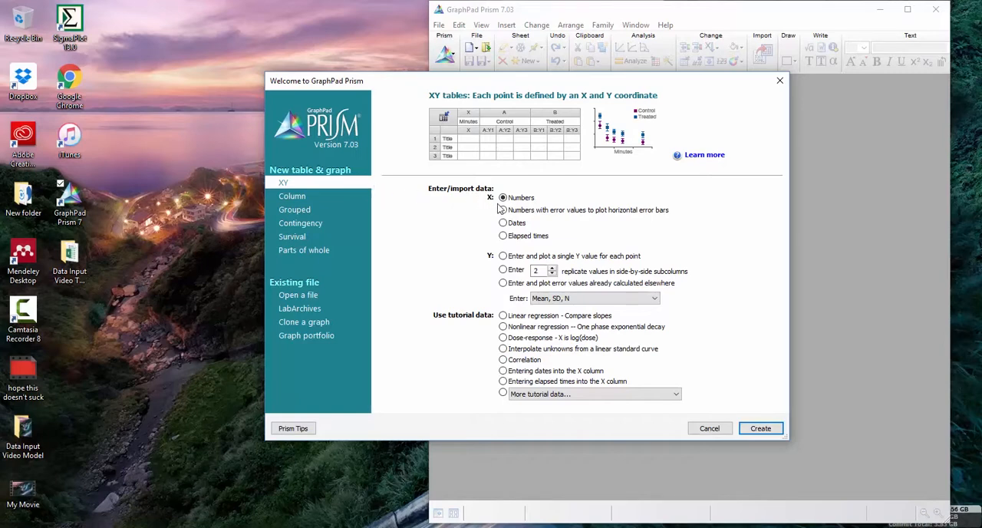
{"action": "left_click", "coordinate": [503, 256]}
{"action": "left_click", "coordinate": [760, 428]}
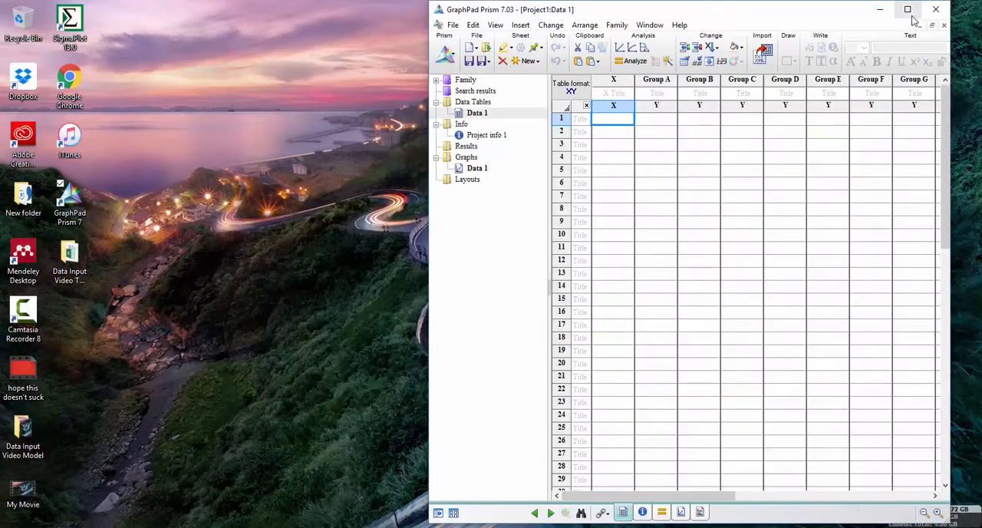
{"action": "left_click", "coordinate": [908, 10]}
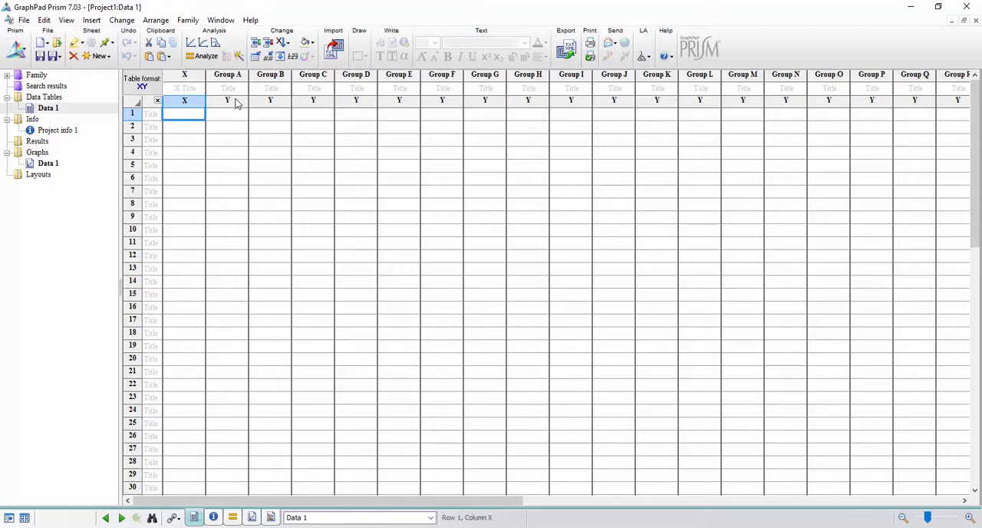
Title the X column of the data table Sessions
{"action": "left_click", "coordinate": [195, 89]}
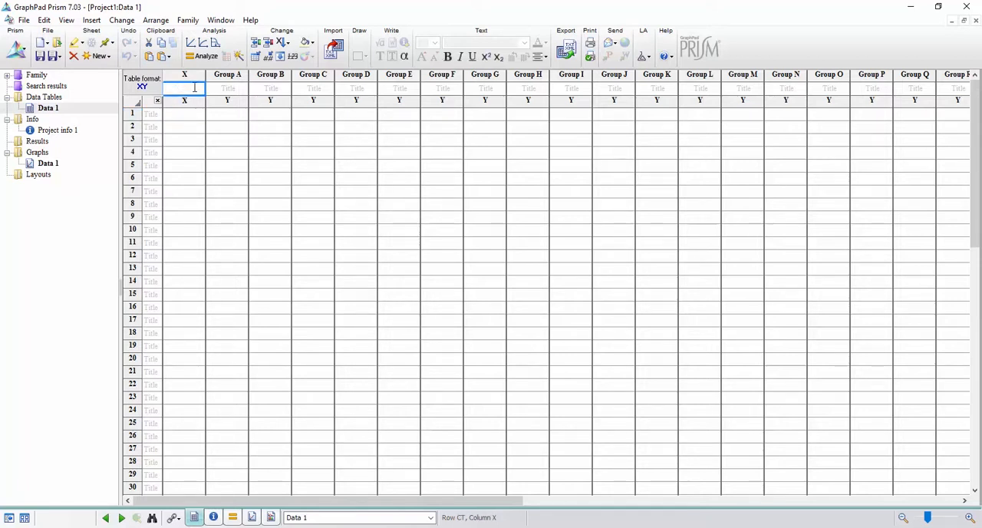
{"action": "type", "text": "Session"}
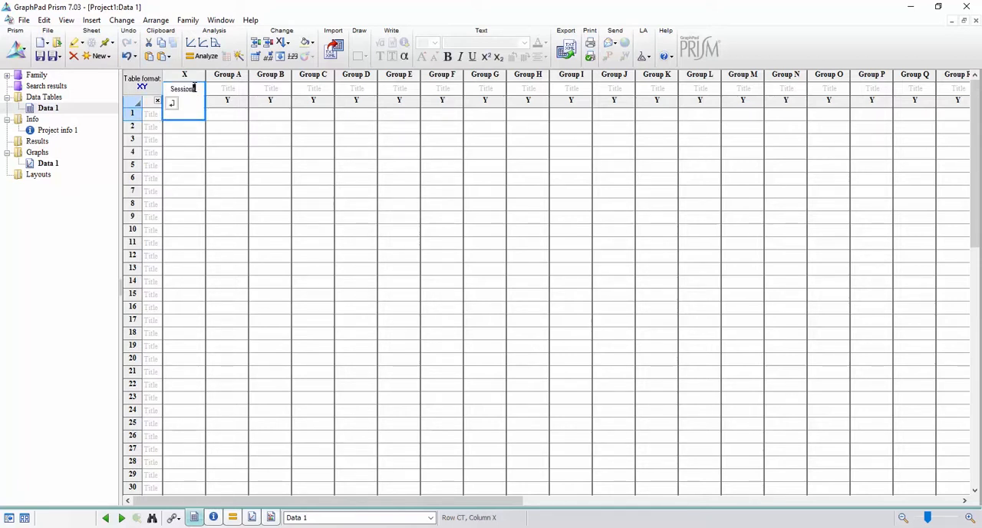
{"action": "type", "text": "s"}
{"action": "key", "text": "Return"}
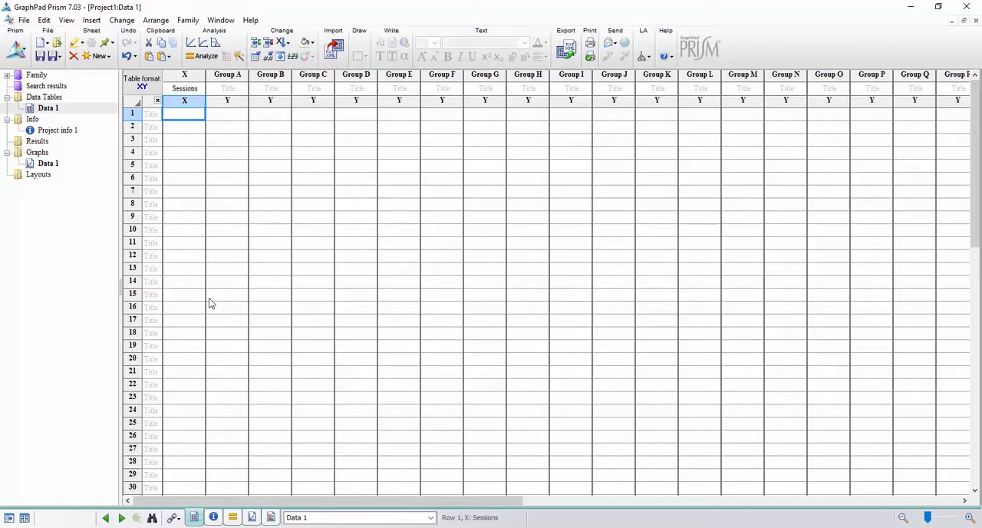
Place Prism beside the session log and fill the Sessions column with a series of 15 values starting at 1
{"action": "left_click", "coordinate": [939, 6]}
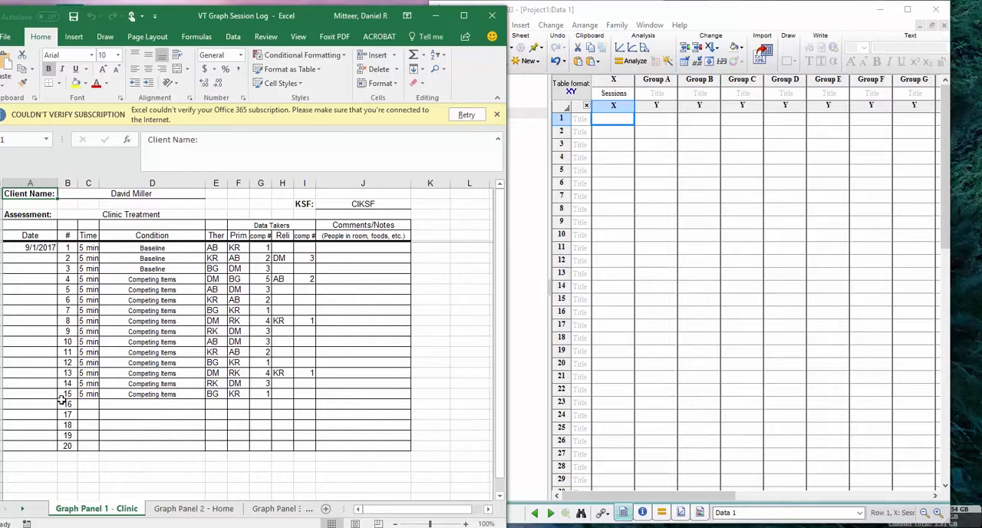
{"action": "left_click", "coordinate": [649, 6]}
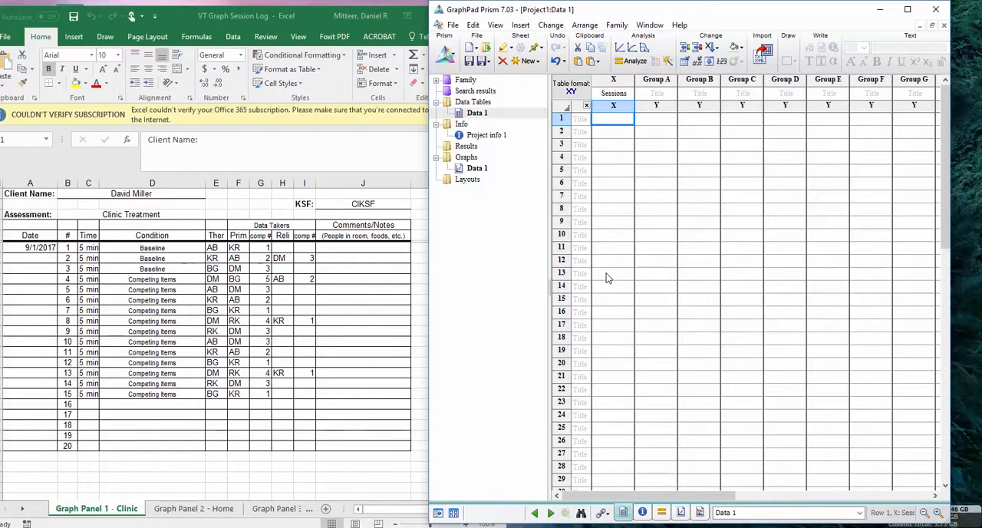
{"action": "left_click", "coordinate": [710, 63]}
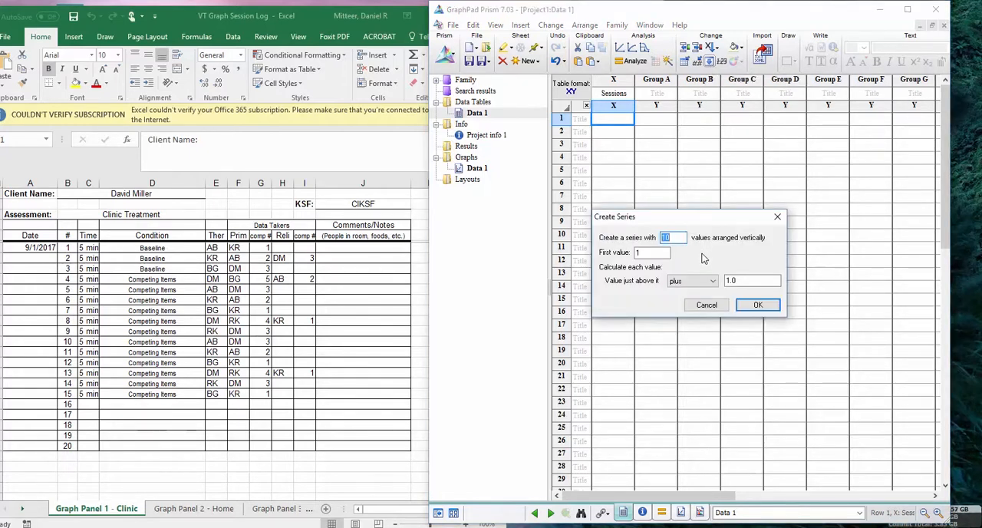
{"action": "left_click", "coordinate": [674, 238]}
{"action": "key", "text": "BackSpace"}
{"action": "type", "text": "5"}
{"action": "left_click", "coordinate": [642, 253]}
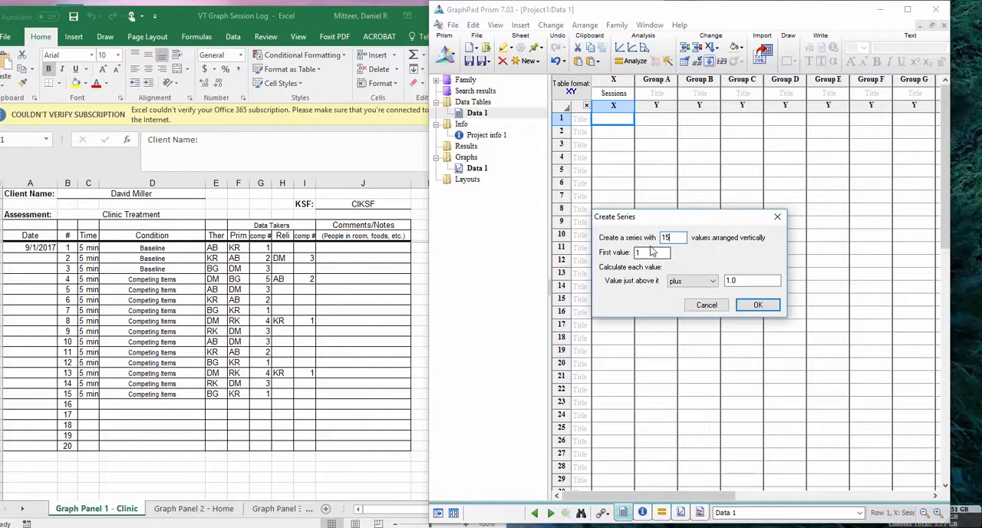
{"action": "left_click", "coordinate": [757, 306]}
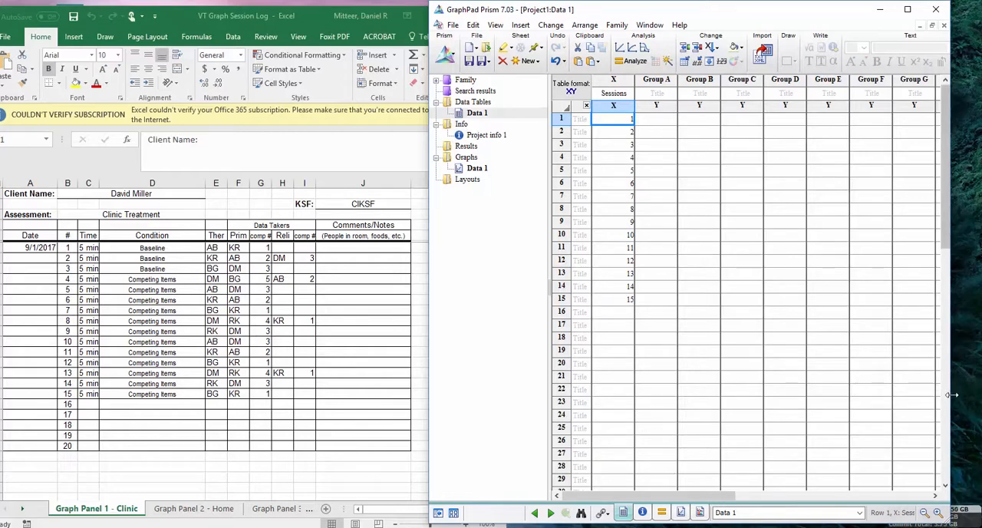
Widen the Prism window slightly and title the Group A column Baseline-SIB
{"action": "left_click_drag", "start_coordinate": [950, 399], "coordinate": [977, 393]}
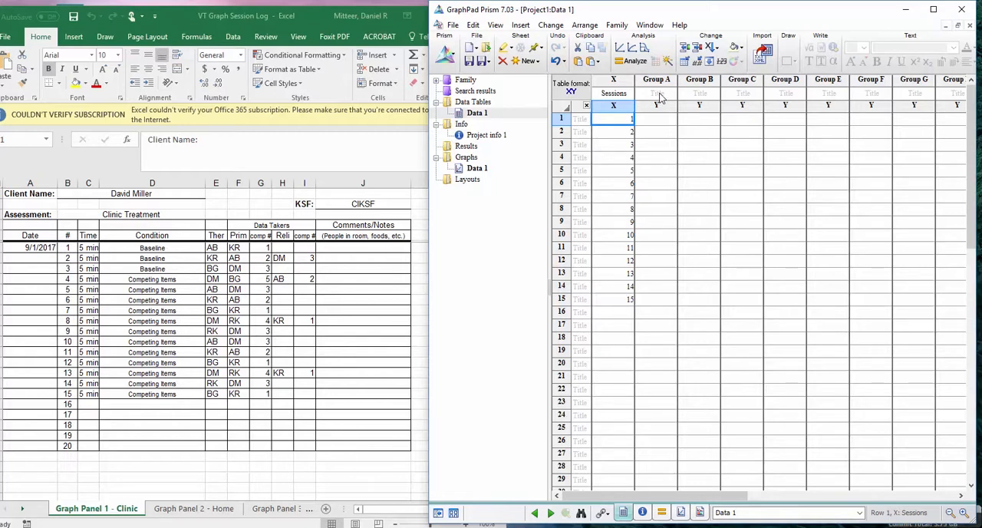
{"action": "left_click", "coordinate": [658, 94]}
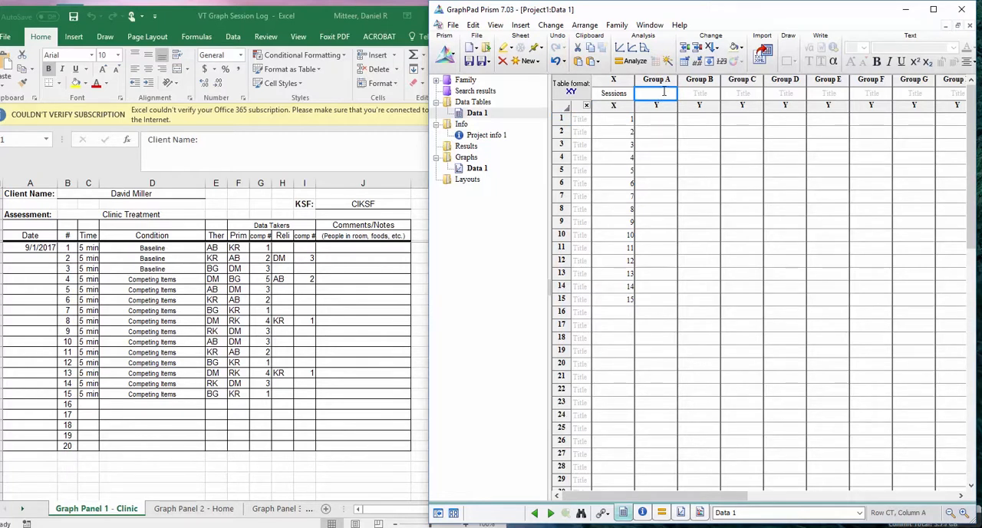
{"action": "type", "text": "Baseline-"}
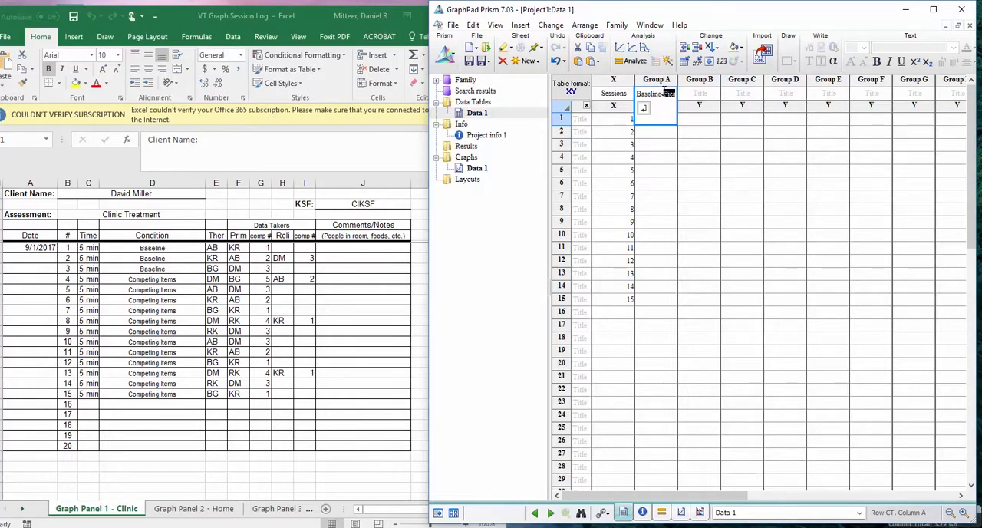
{"action": "type", "text": "SIB"}
{"action": "left_click", "coordinate": [685, 143]}
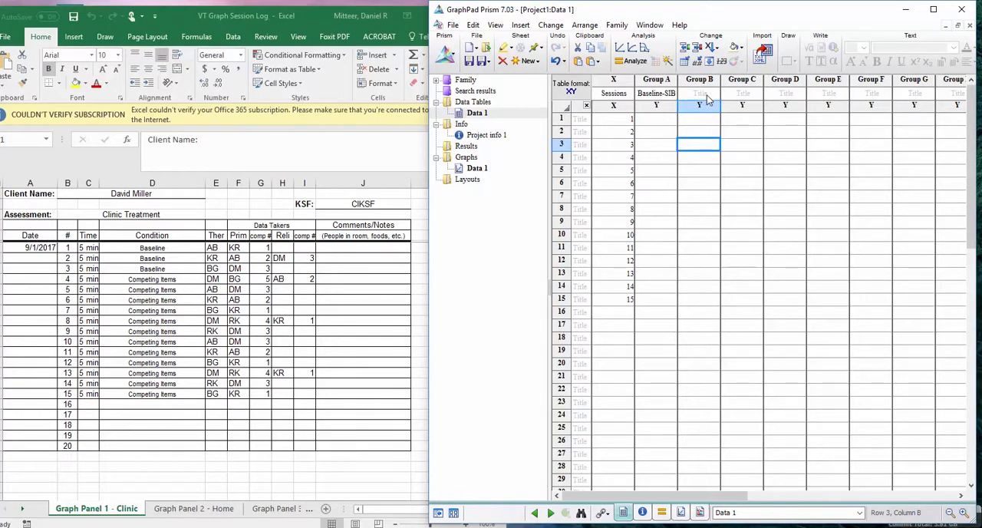
Title the Group B column Baseline-Pica
{"action": "left_click", "coordinate": [705, 94]}
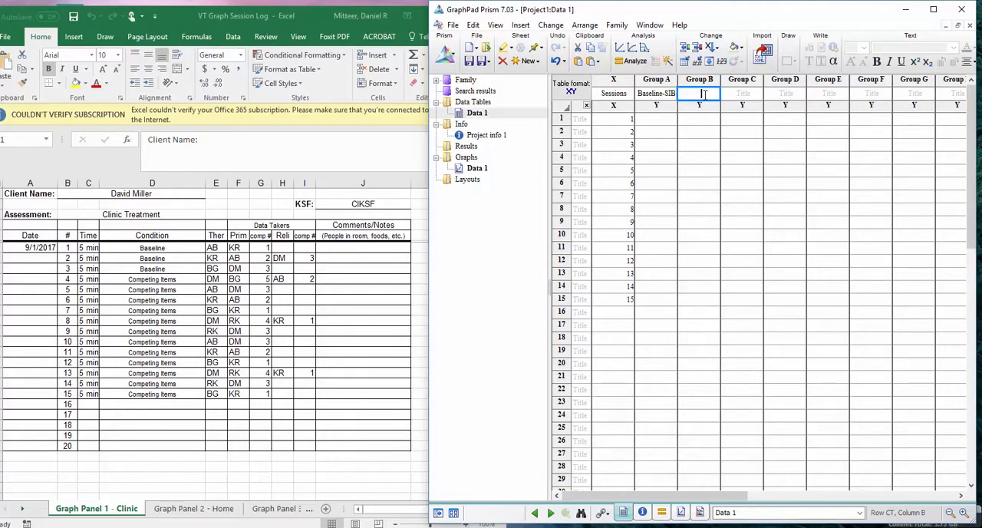
{"action": "type", "text": "Baseline"}
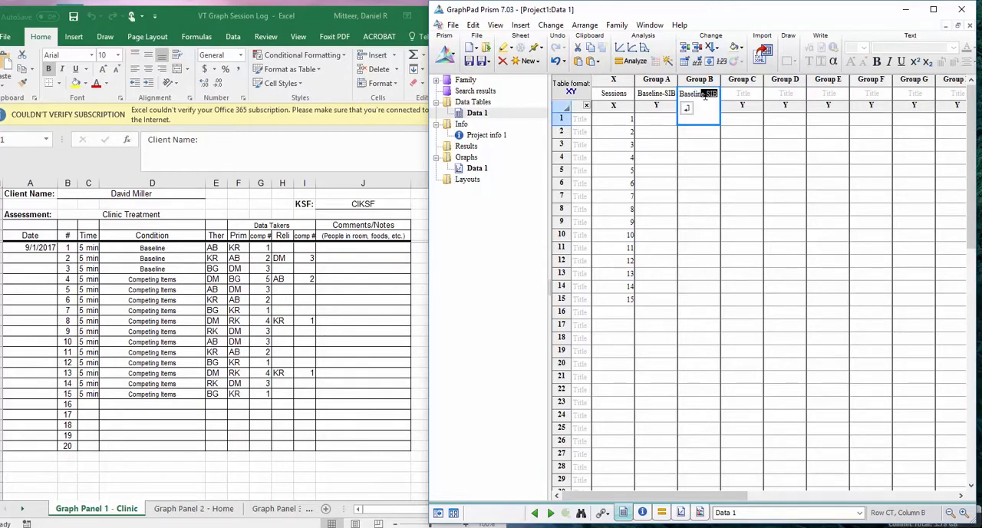
{"action": "type", "text": "-Pica"}
{"action": "left_click", "coordinate": [700, 181]}
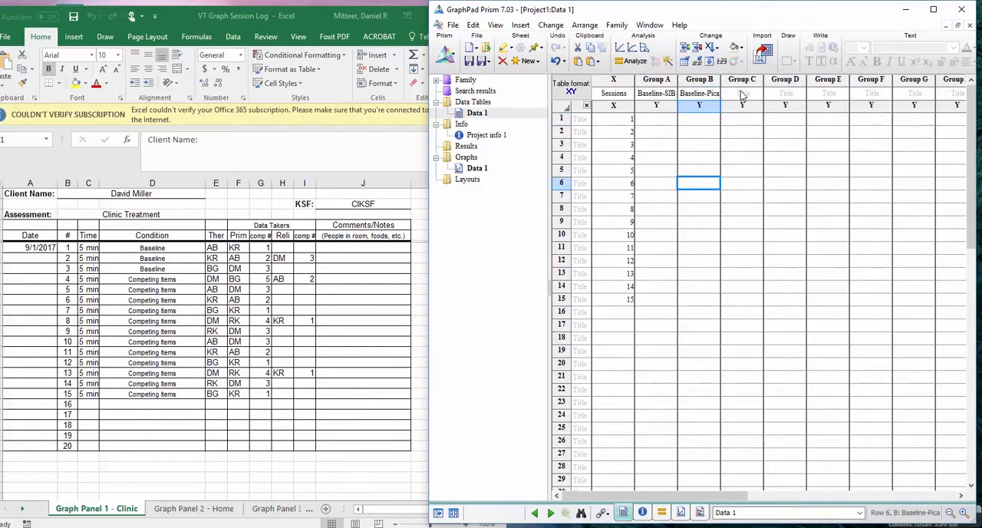
Title the Group C column Competing Items-SIB and the Group D column Competing Items-Pica
{"action": "left_click", "coordinate": [743, 93]}
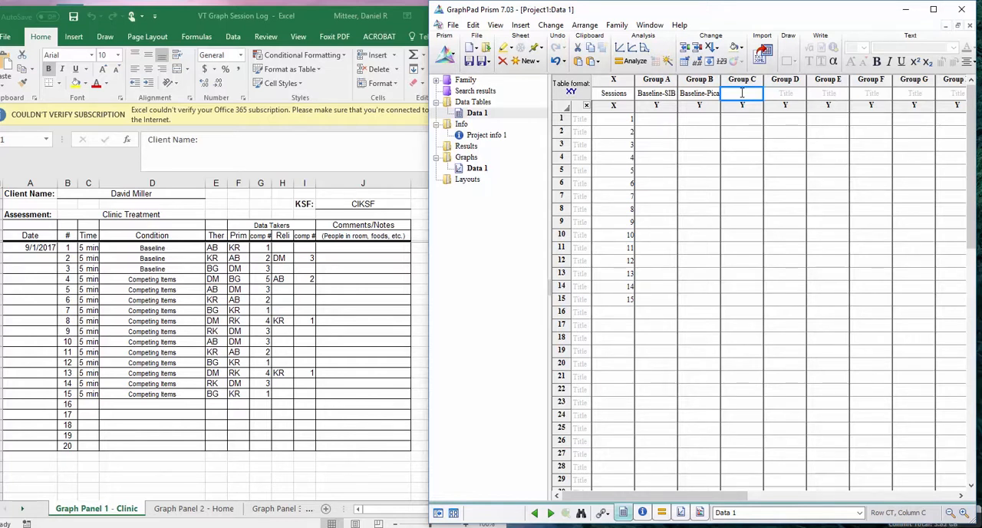
{"action": "type", "text": "Competing"}
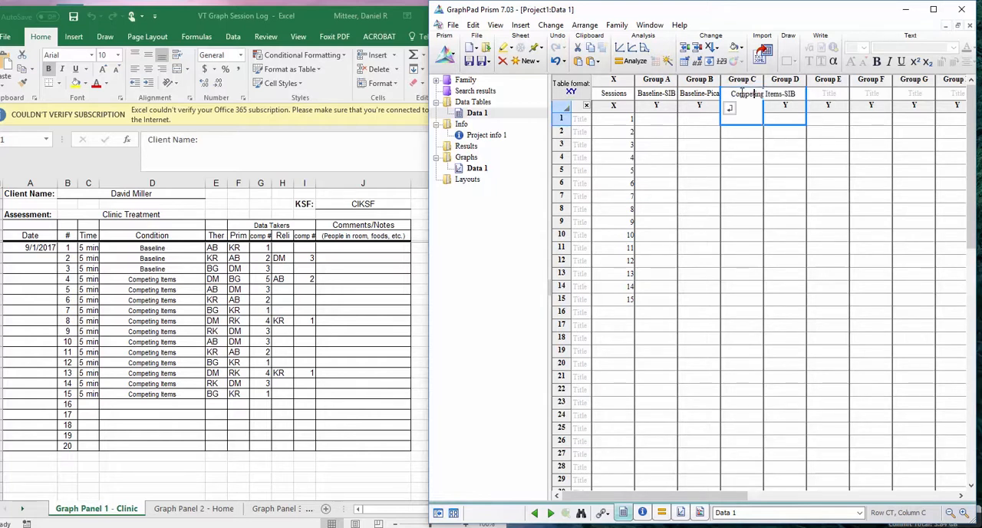
{"action": "type", "text": " Items-SIB"}
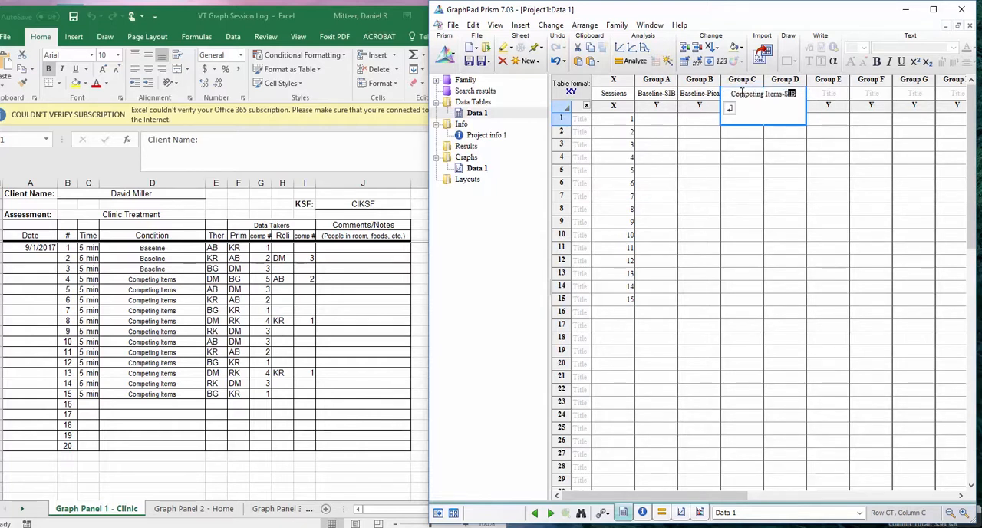
{"action": "left_click", "coordinate": [756, 209]}
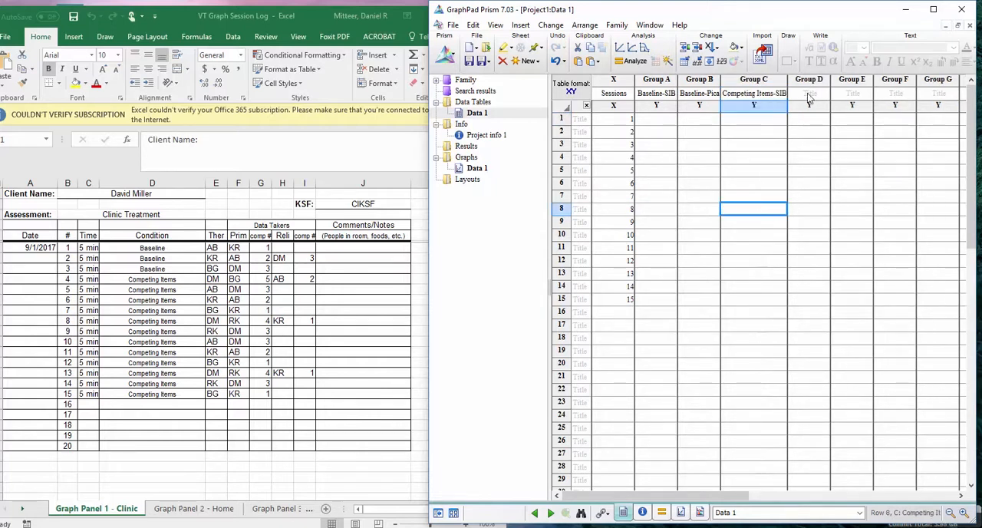
{"action": "left_click", "coordinate": [810, 97]}
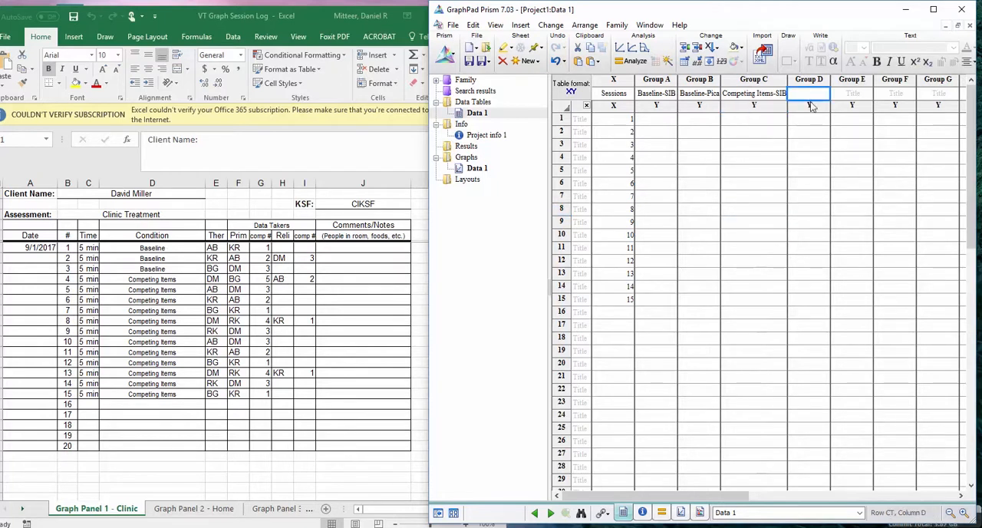
{"action": "type", "text": "Competing "}
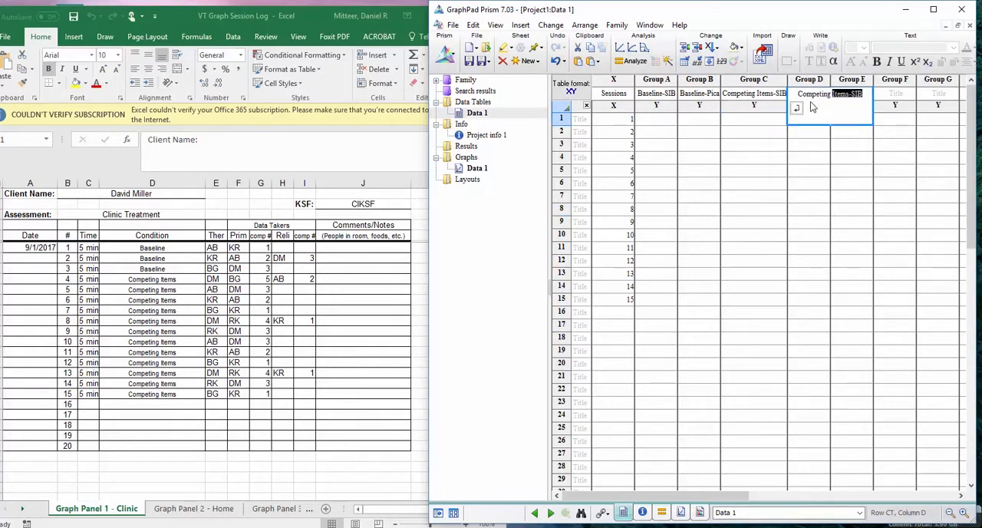
{"action": "type", "text": "Items-Pica"}
{"action": "left_click", "coordinate": [812, 185]}
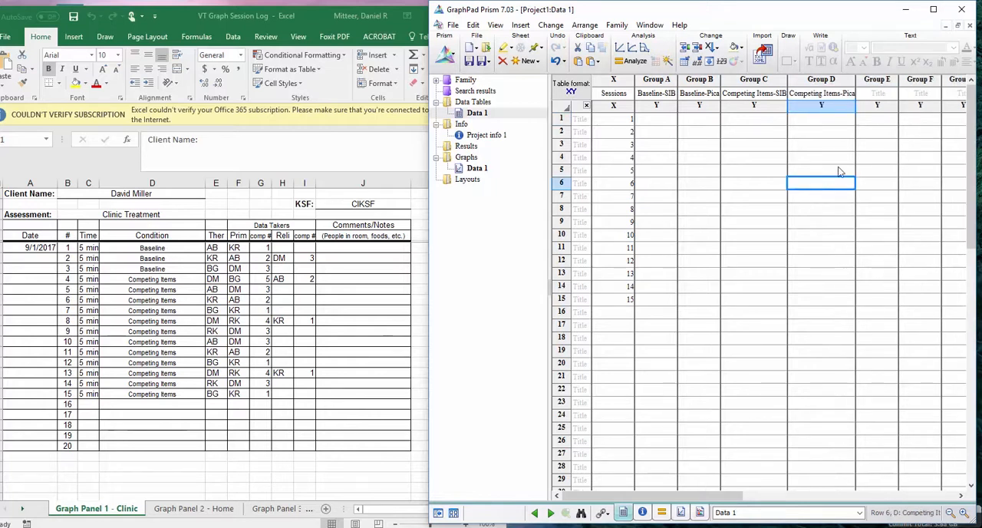
Title the Group E column Item Engagement
{"action": "left_click", "coordinate": [888, 94]}
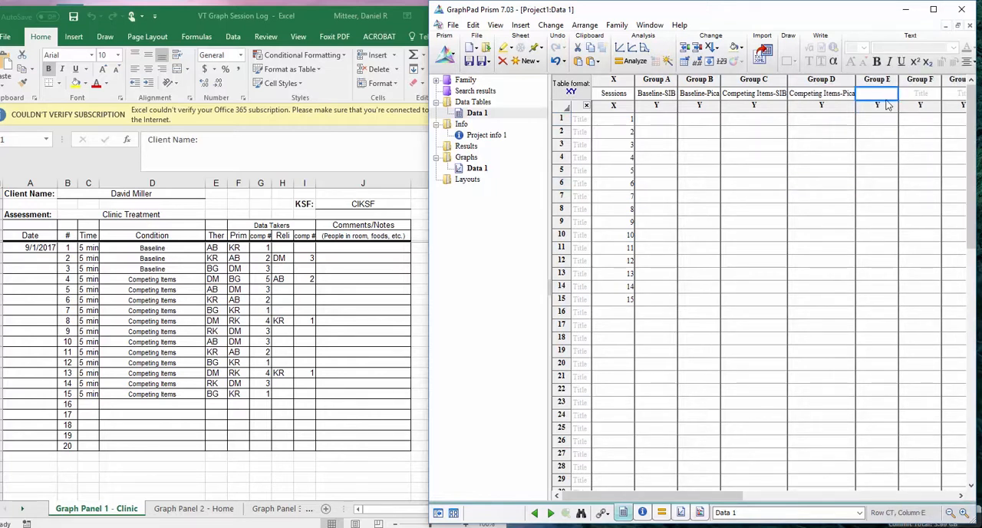
{"action": "type", "text": "Item Engagement"}
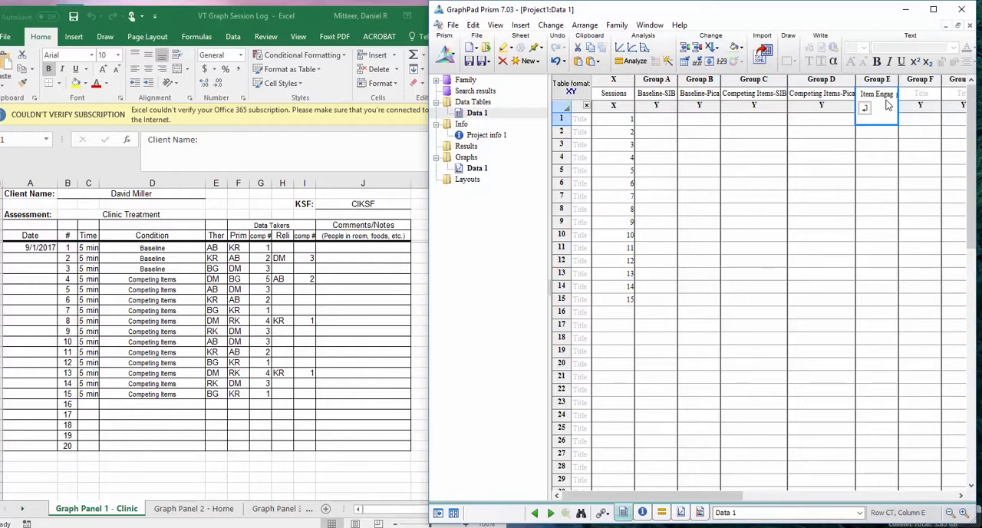
{"action": "left_click", "coordinate": [881, 157]}
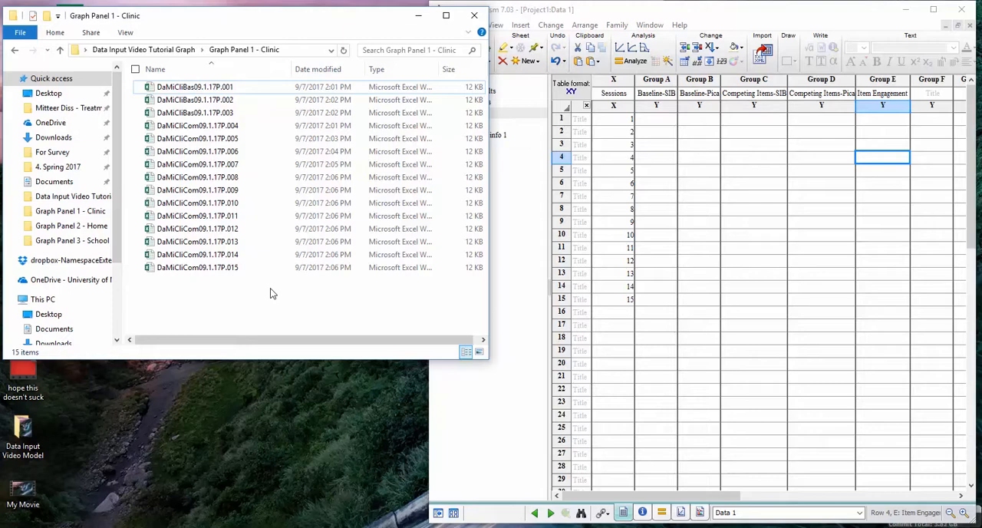
Open the session workbook DaMiCliBas09.1.17P.001 in Excel and examine its total, session time and pause time summaries
{"action": "double_click", "coordinate": [246, 92]}
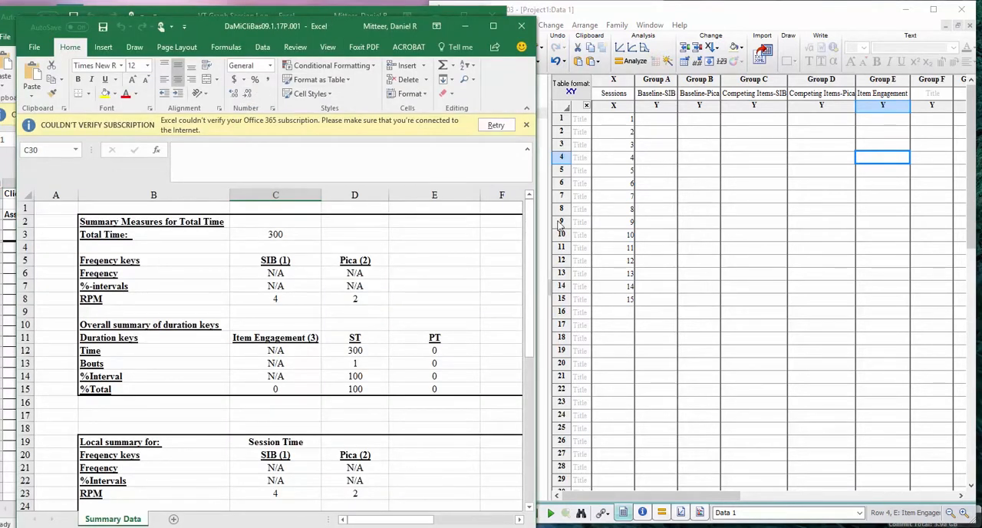
{"action": "left_click", "coordinate": [495, 26]}
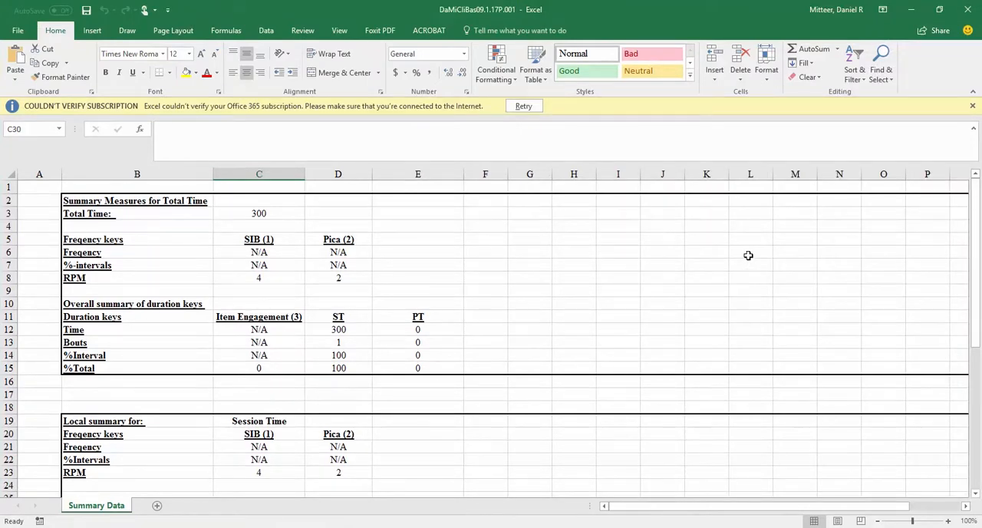
{"action": "scroll", "coordinate": [742, 263], "scroll_direction": "down", "scroll_amount": 3}
{"action": "scroll", "coordinate": [743, 263], "scroll_direction": "down", "scroll_amount": 5}
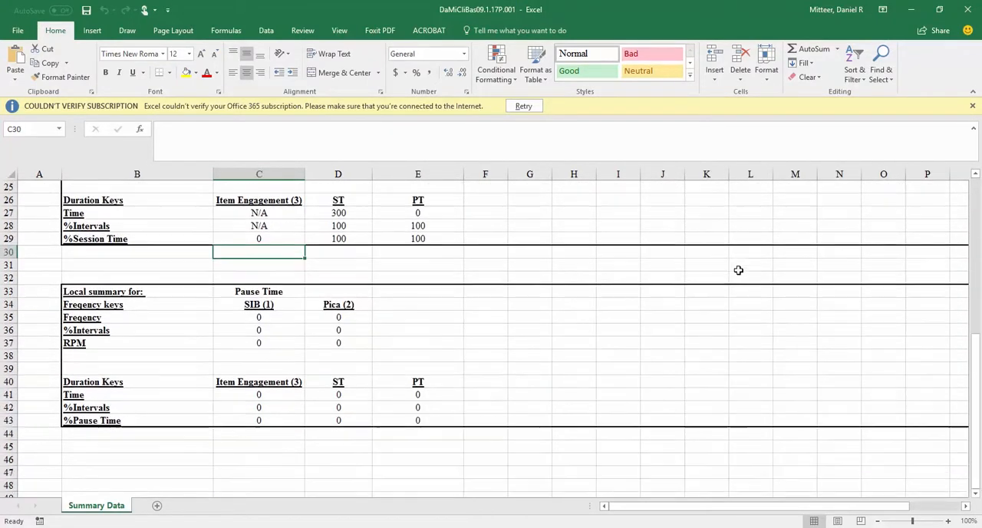
{"action": "scroll", "coordinate": [737, 271], "scroll_direction": "up", "scroll_amount": 8}
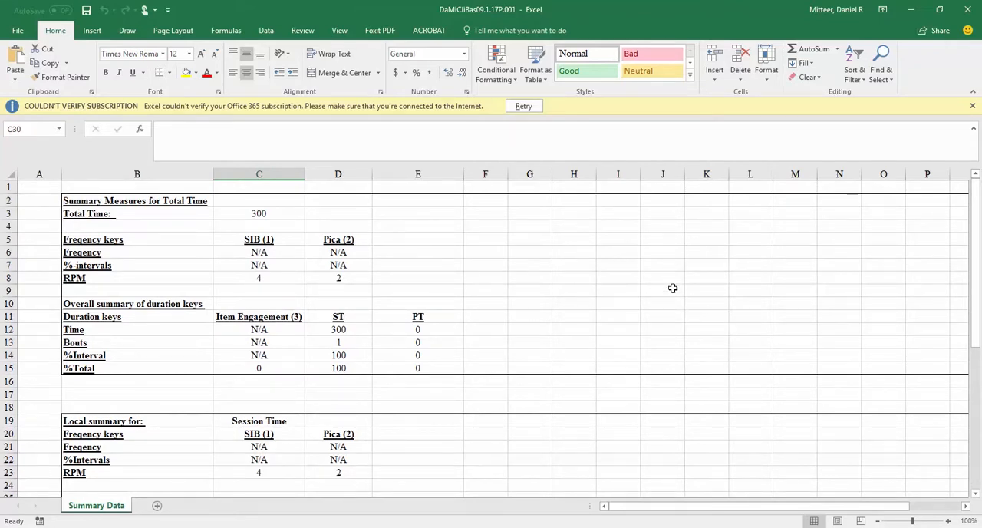
{"action": "scroll", "coordinate": [672, 288], "scroll_direction": "down", "scroll_amount": 3}
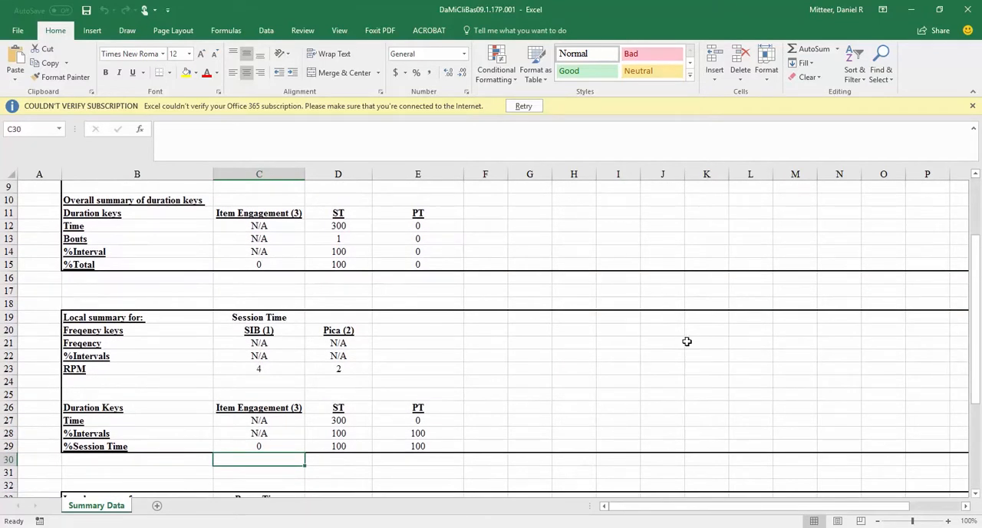
{"action": "scroll", "coordinate": [687, 341], "scroll_direction": "down", "scroll_amount": 5}
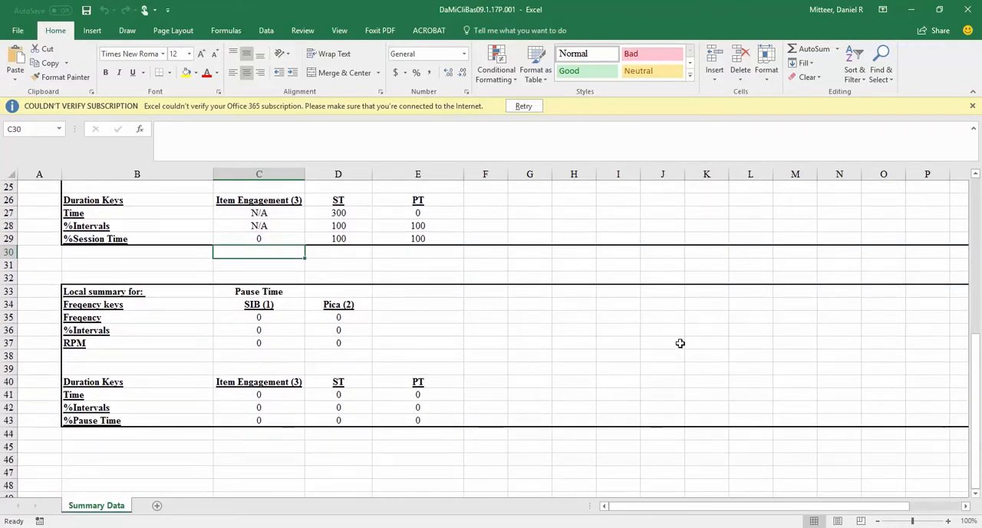
{"action": "scroll", "coordinate": [680, 343], "scroll_direction": "up", "scroll_amount": 8}
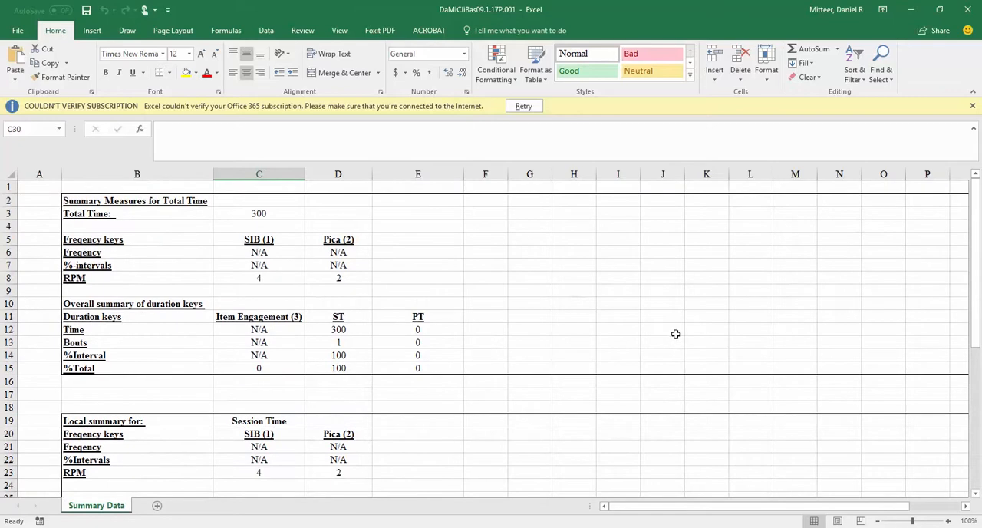
{"action": "left_click", "coordinate": [940, 10]}
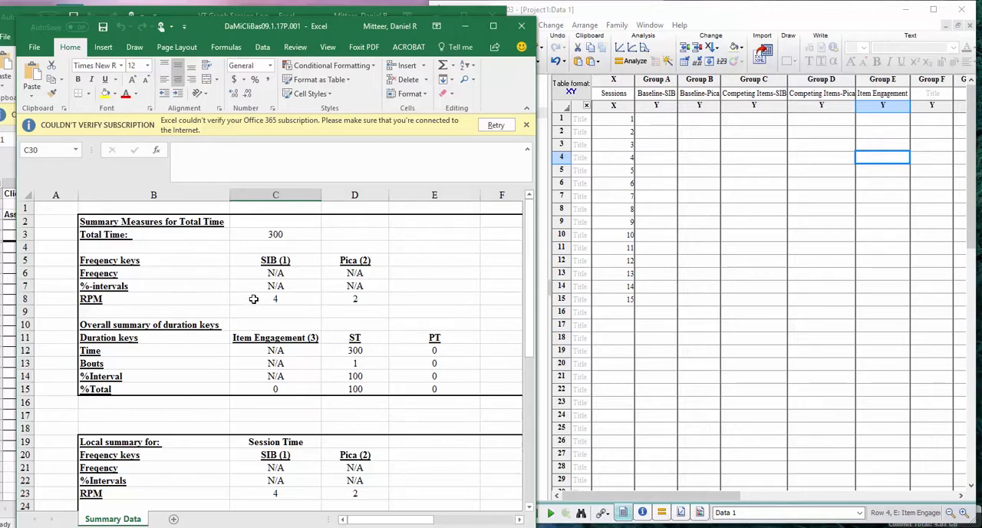
Copy the overall SIB and Pica RPM values, 4 and 2, from Excel into Prism's row 1 under Baseline-SIB and Baseline-Pica
{"action": "left_click_drag", "start_coordinate": [255, 298], "coordinate": [345, 302]}
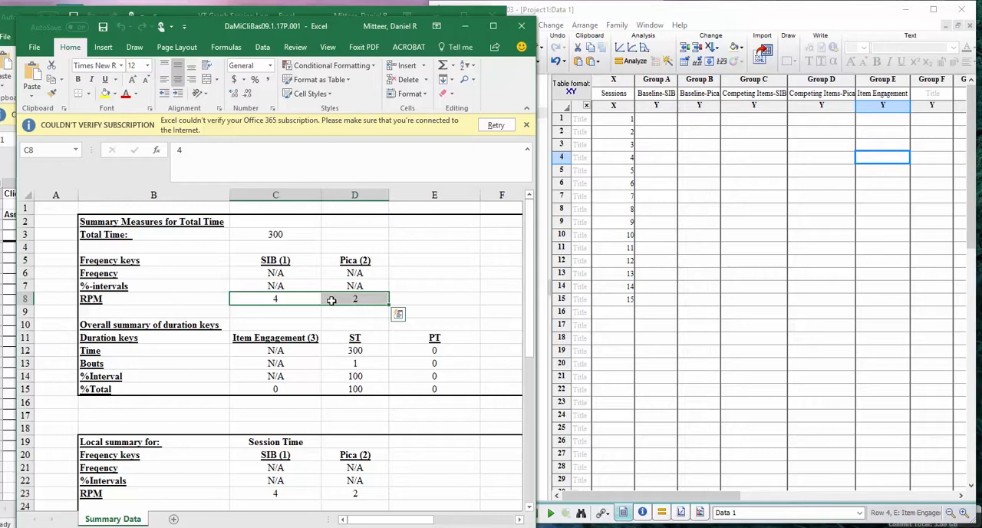
{"action": "right_click", "coordinate": [332, 300]}
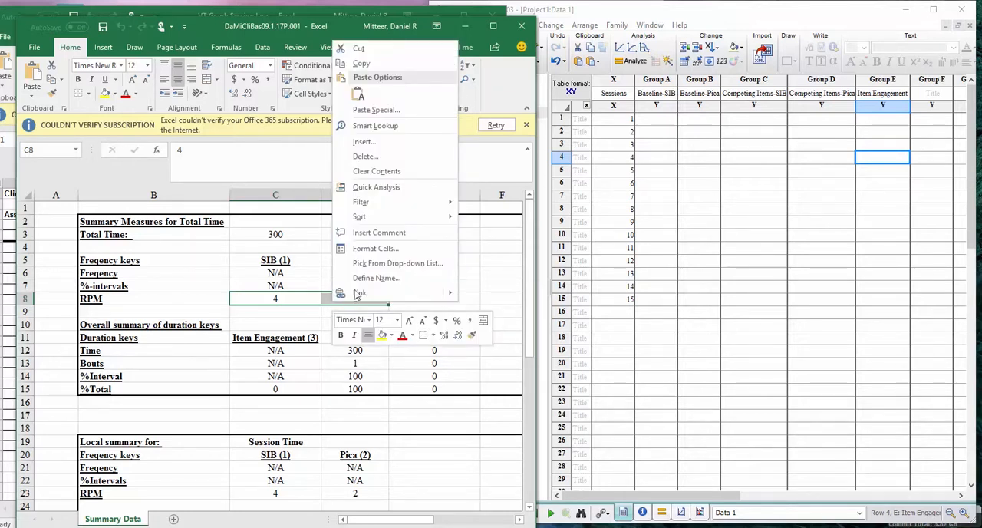
{"action": "left_click", "coordinate": [412, 62]}
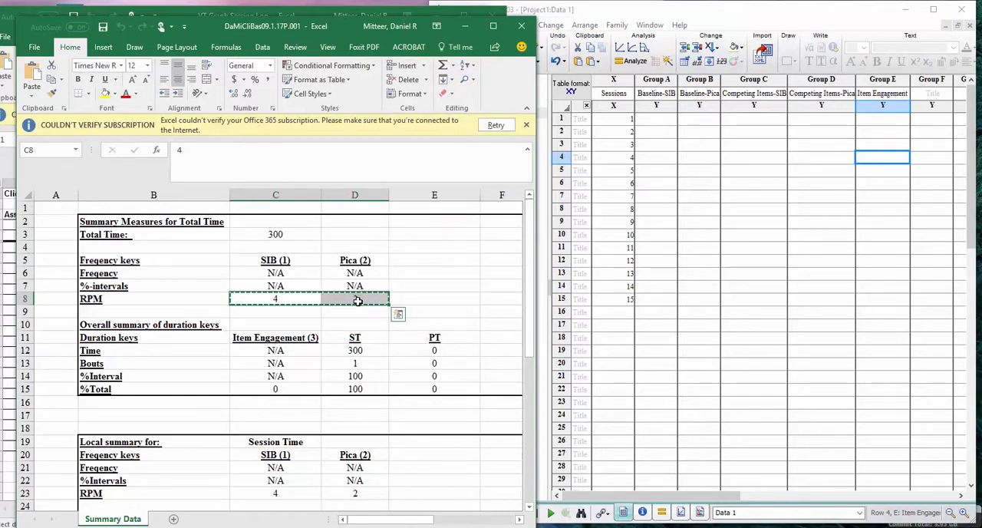
{"action": "left_click", "coordinate": [730, 10]}
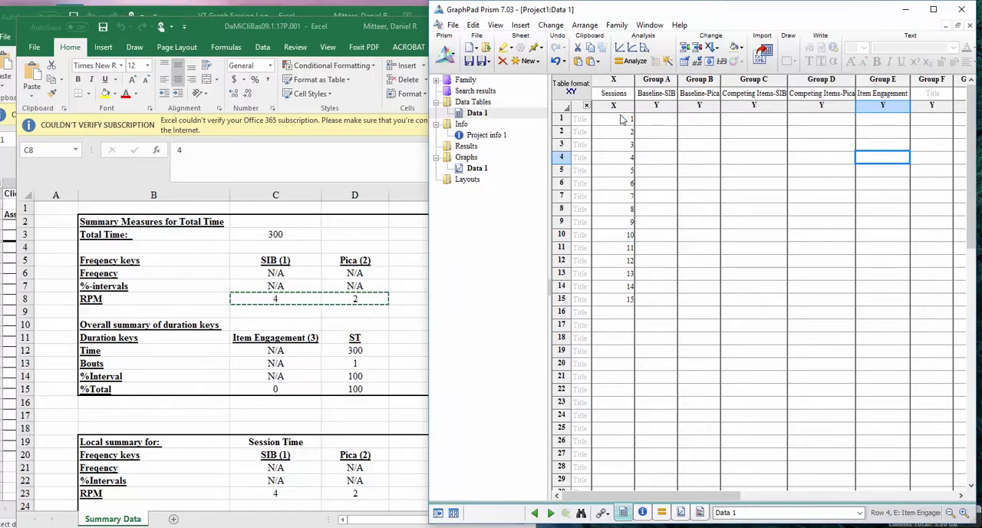
{"action": "right_click", "coordinate": [646, 118]}
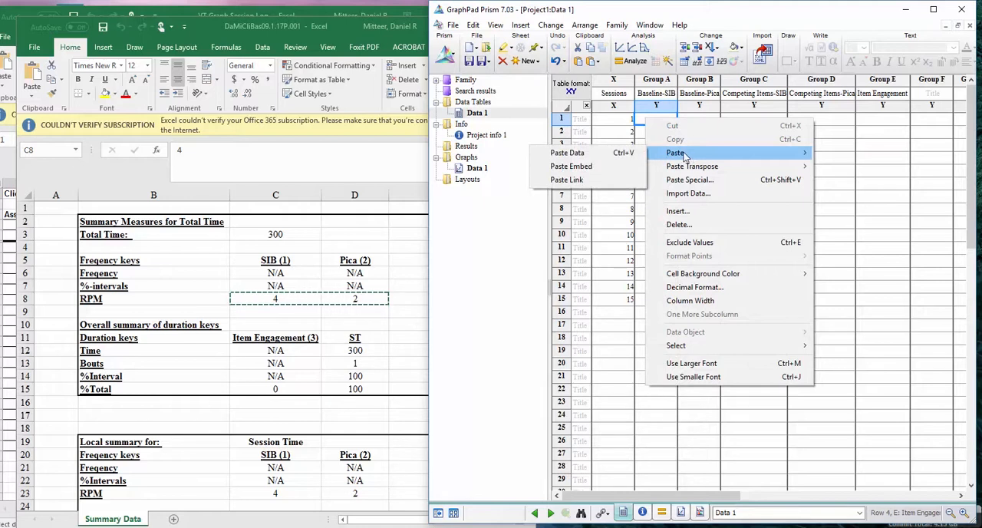
{"action": "left_click", "coordinate": [643, 120]}
{"action": "right_click", "coordinate": [643, 121]}
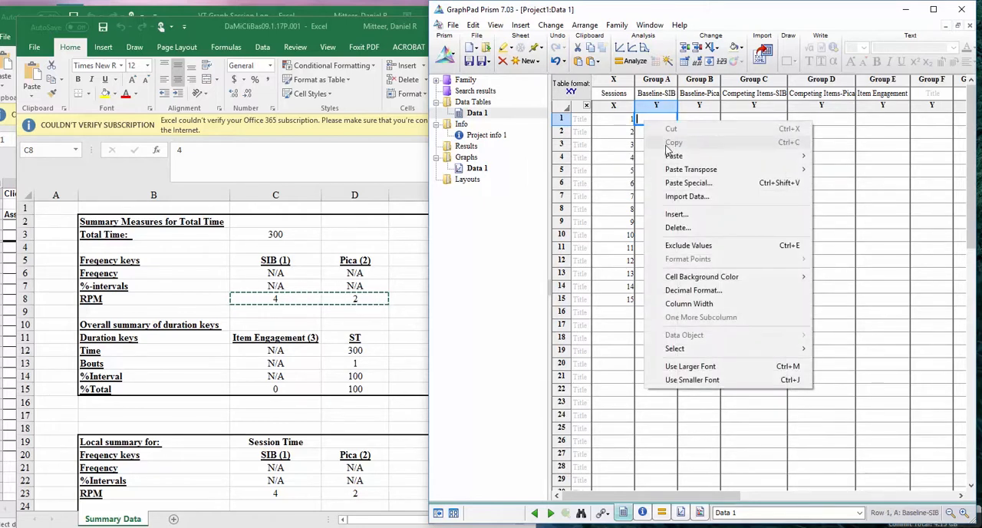
{"action": "mouse_move", "coordinate": [670, 159]}
{"action": "left_click", "coordinate": [591, 156]}
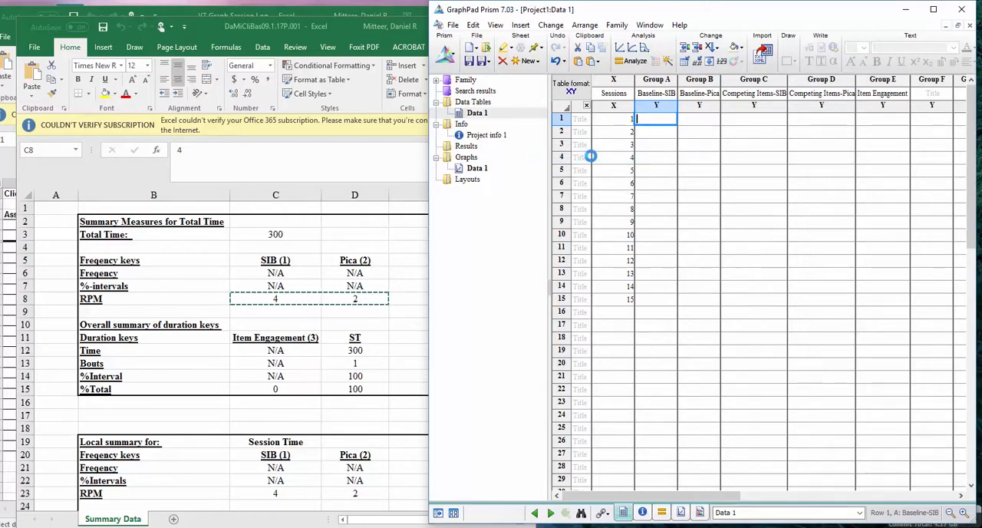
{"action": "left_click", "coordinate": [688, 136]}
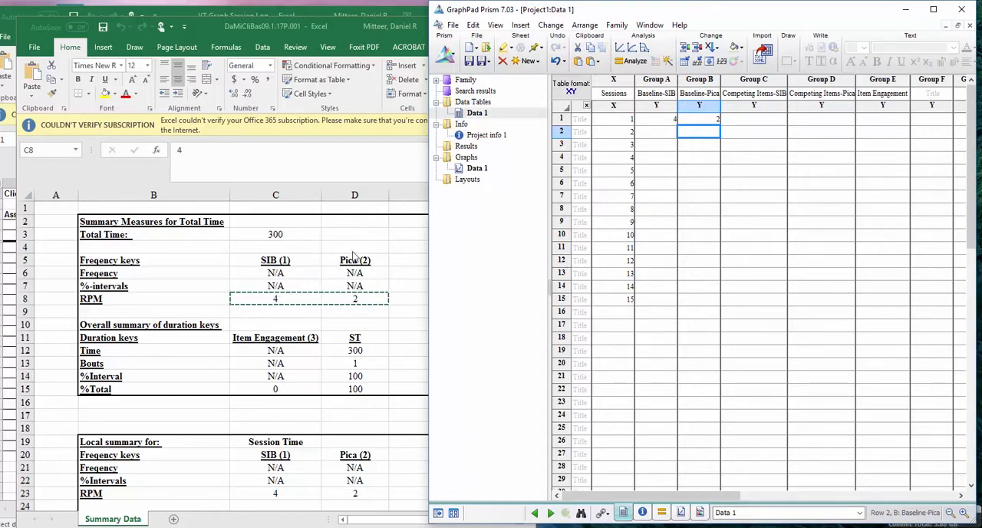
Copy the overall Item Engagement %Total value, 0, from Excel into row 1 of the Item Engagement column in Prism
{"action": "left_click", "coordinate": [261, 390]}
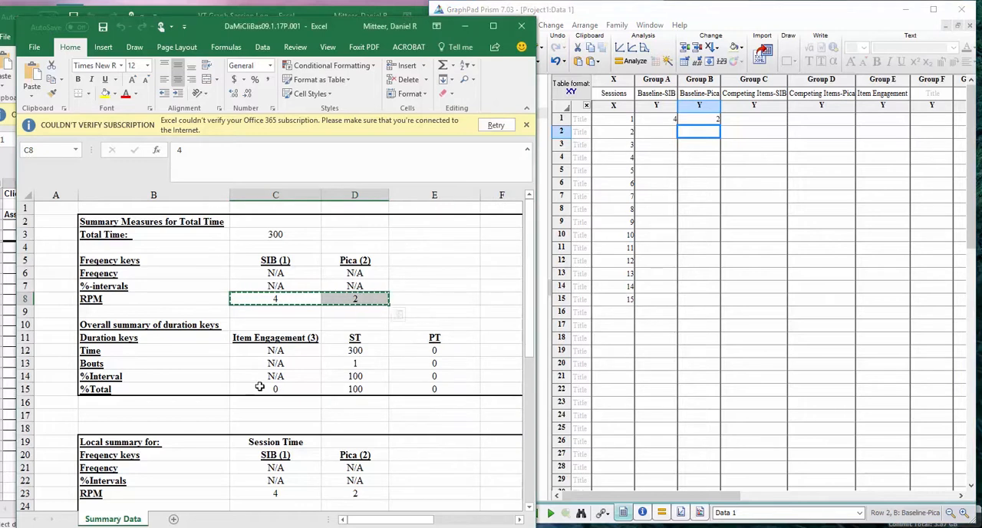
{"action": "left_click", "coordinate": [272, 390]}
{"action": "right_click", "coordinate": [272, 390]}
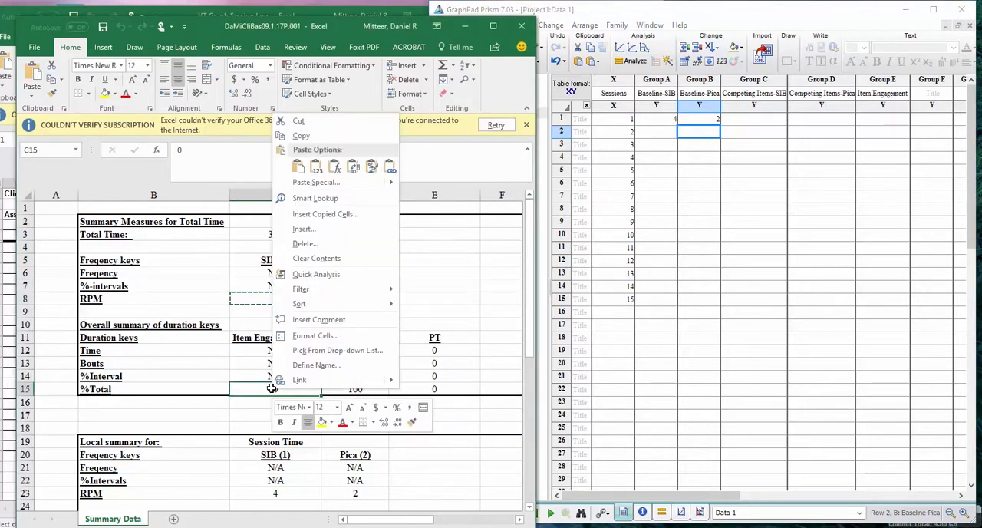
{"action": "left_click", "coordinate": [322, 137]}
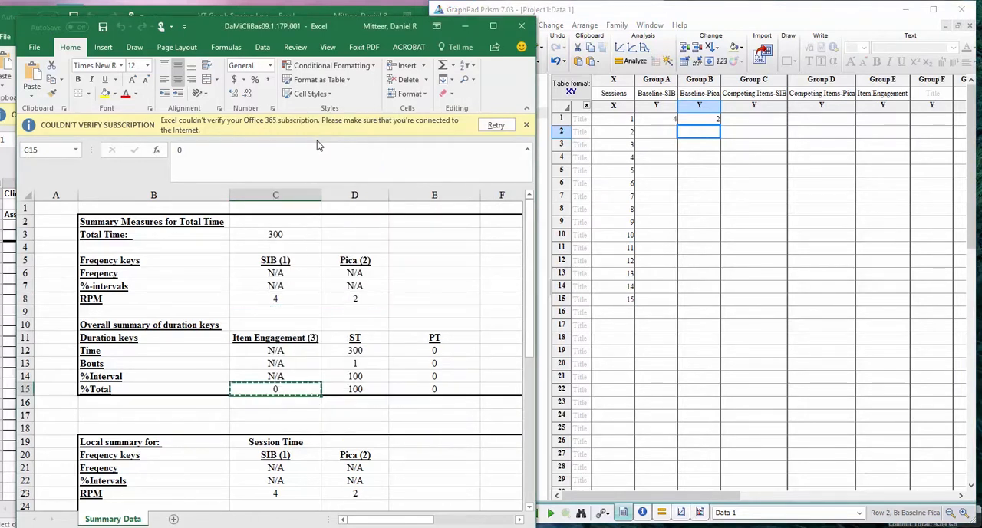
{"action": "left_click", "coordinate": [745, 14]}
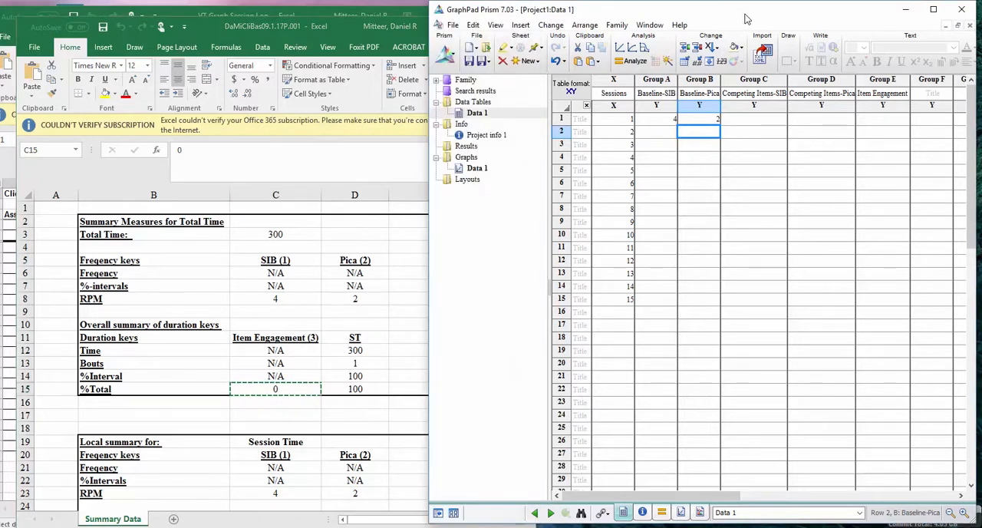
{"action": "left_click", "coordinate": [883, 122]}
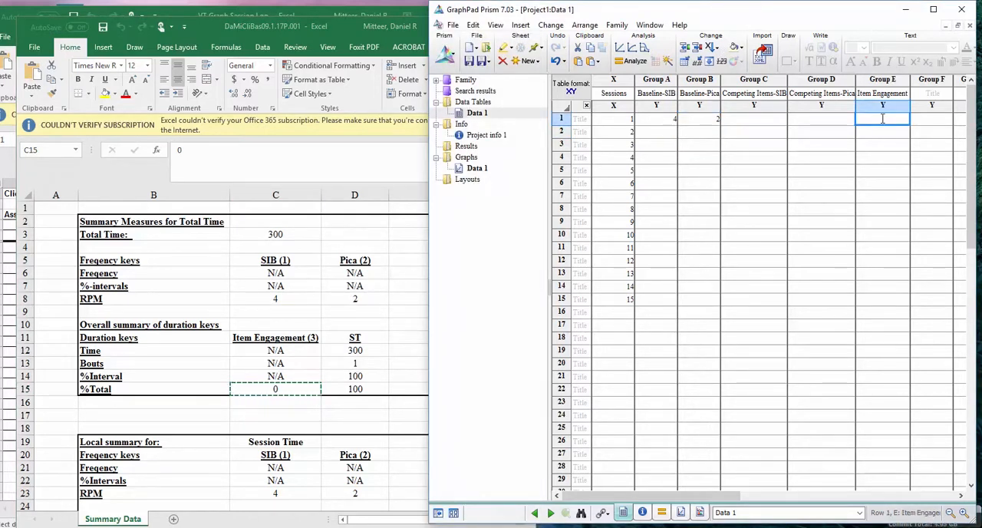
{"action": "right_click", "coordinate": [882, 122]}
{"action": "mouse_move", "coordinate": [881, 156]}
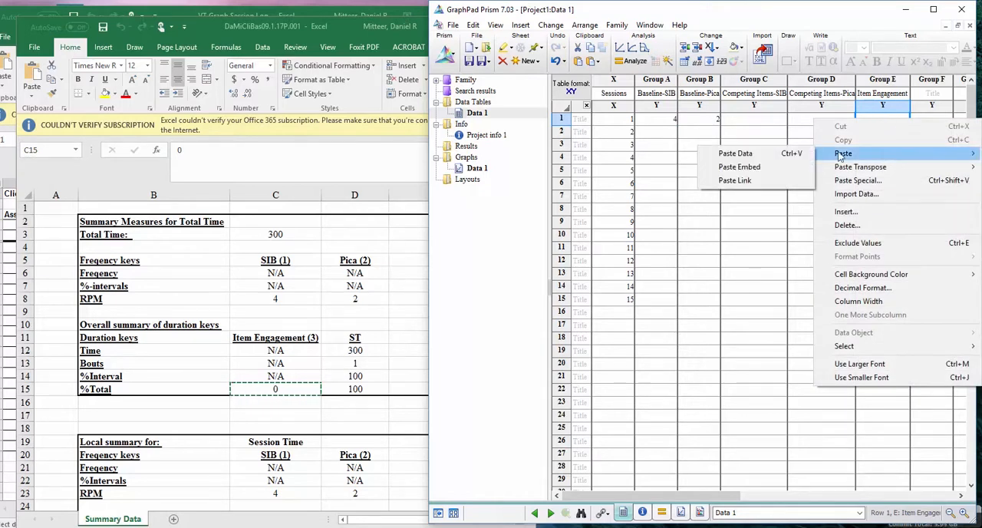
{"action": "left_click", "coordinate": [770, 154]}
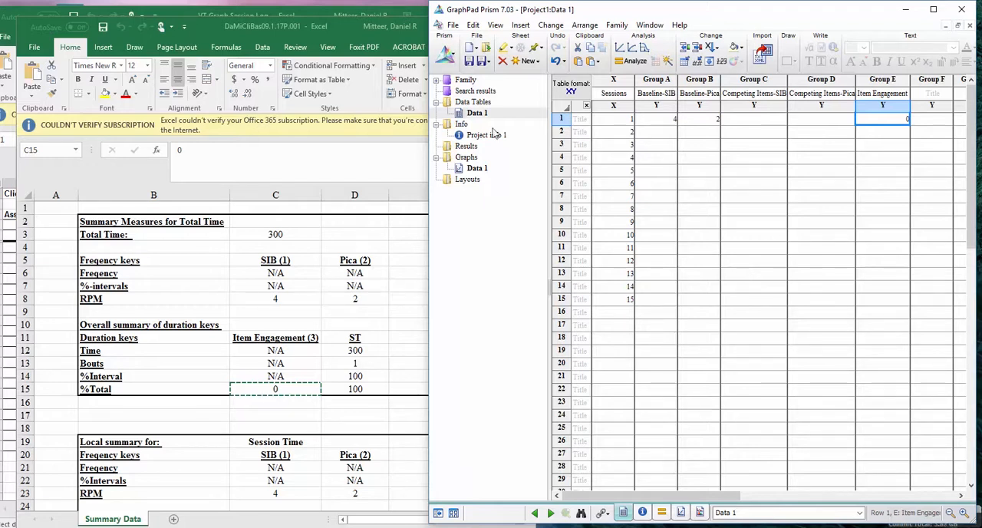
Close the session 1 workbook and open DaMiCliBas09.1.17P.002 in Excel, placing its window beside the Prism table
{"action": "left_click", "coordinate": [332, 22]}
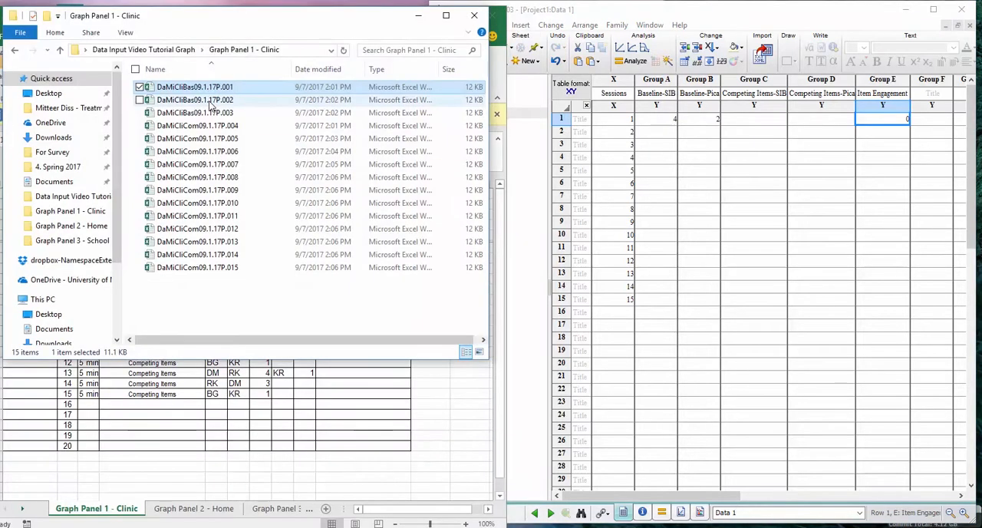
{"action": "double_click", "coordinate": [210, 100]}
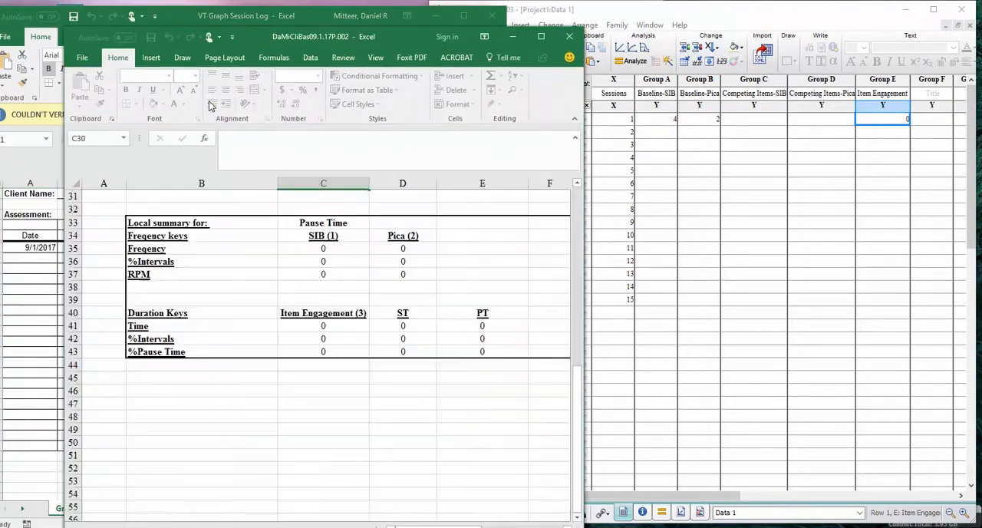
{"action": "left_click_drag", "start_coordinate": [313, 36], "coordinate": [265, 15]}
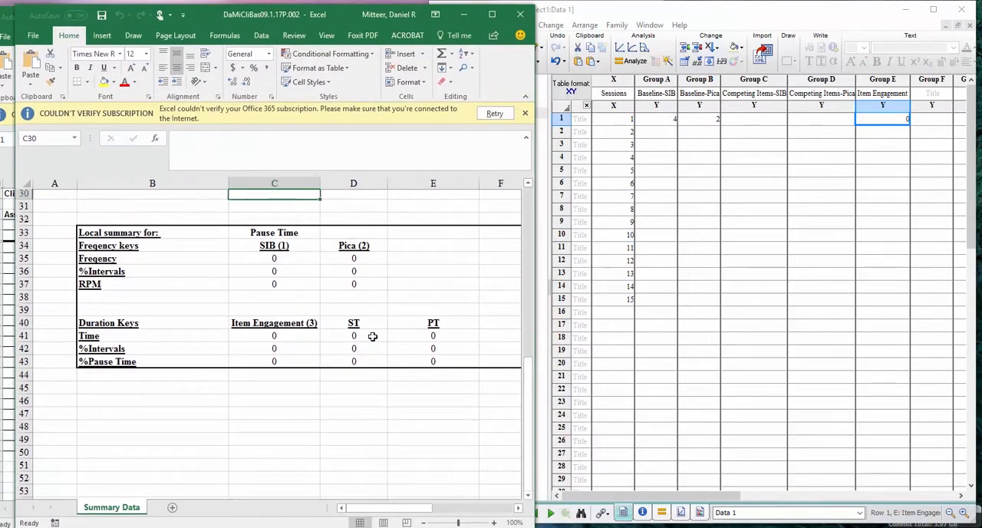
{"action": "scroll", "coordinate": [373, 335], "scroll_direction": "up", "scroll_amount": 10}
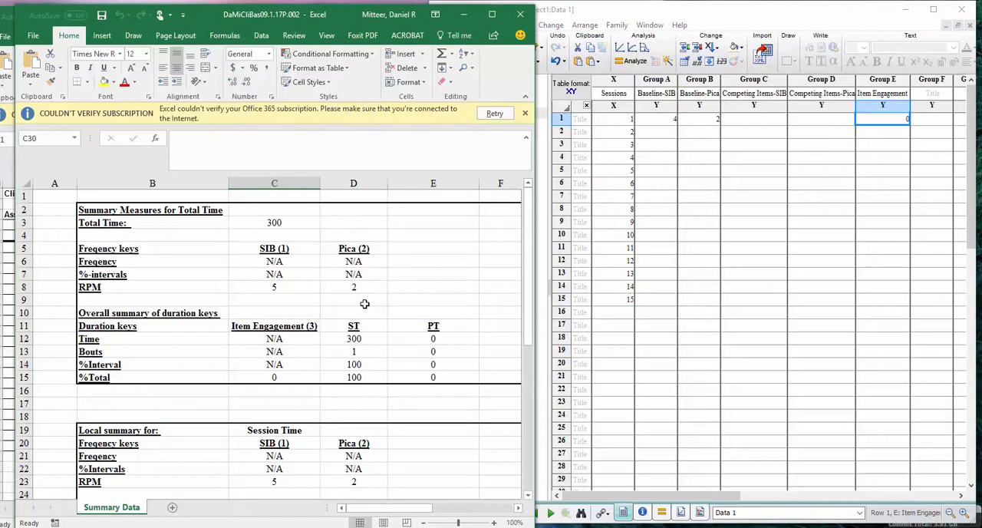
Copy the session 2 SIB and Pica RPM values, 5 and 2, into Prism's row 2 under Baseline-SIB and Baseline-Pica
{"action": "left_click", "coordinate": [296, 290]}
{"action": "left_click_drag", "start_coordinate": [331, 288], "coordinate": [339, 290]}
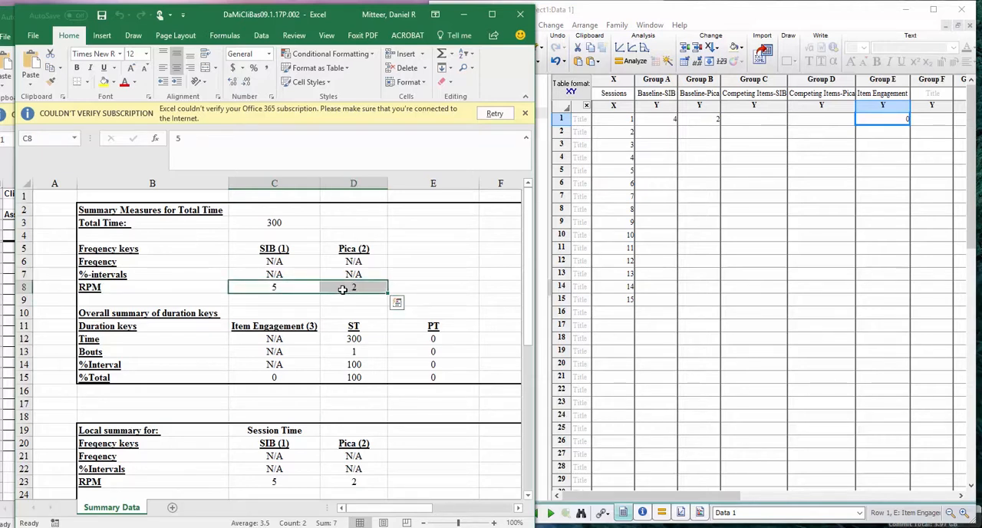
{"action": "key", "text": "ctrl+c"}
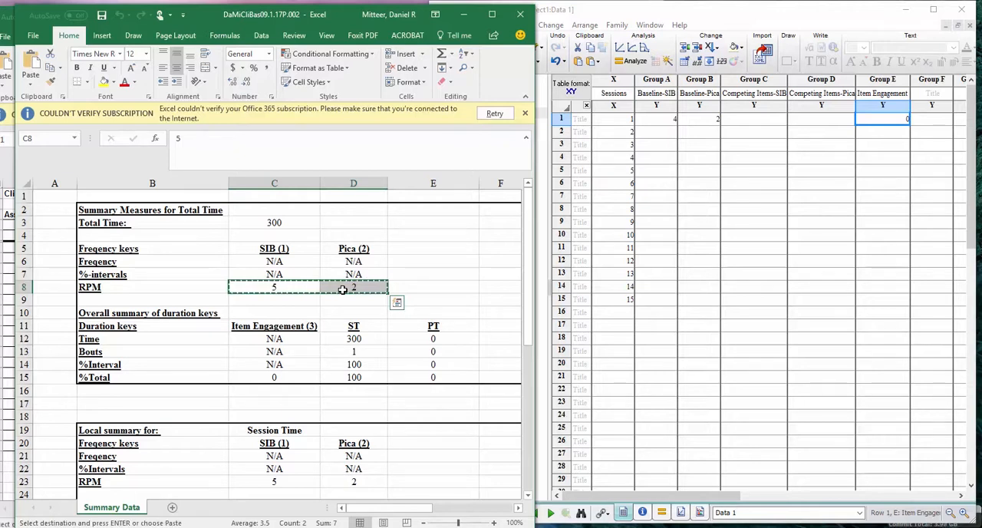
{"action": "left_click", "coordinate": [665, 133]}
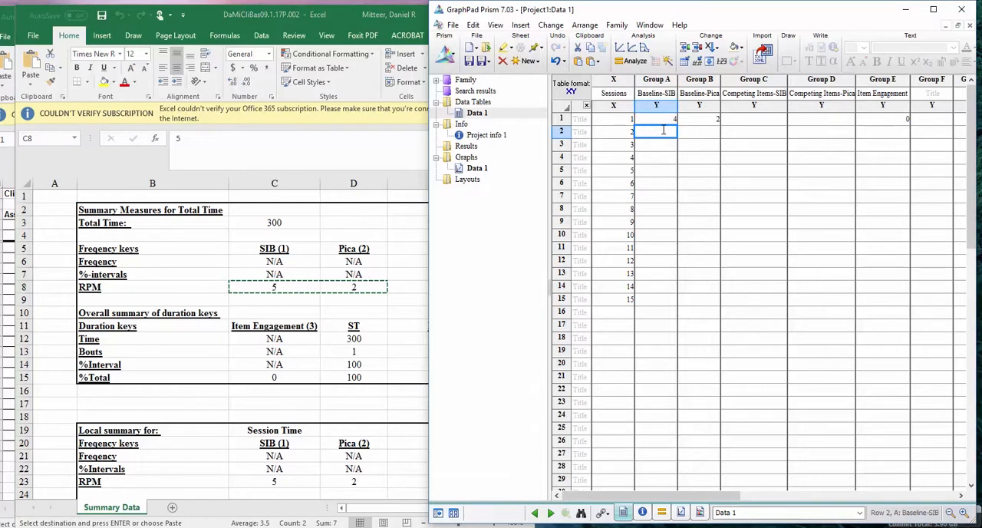
{"action": "key", "text": "ctrl+v"}
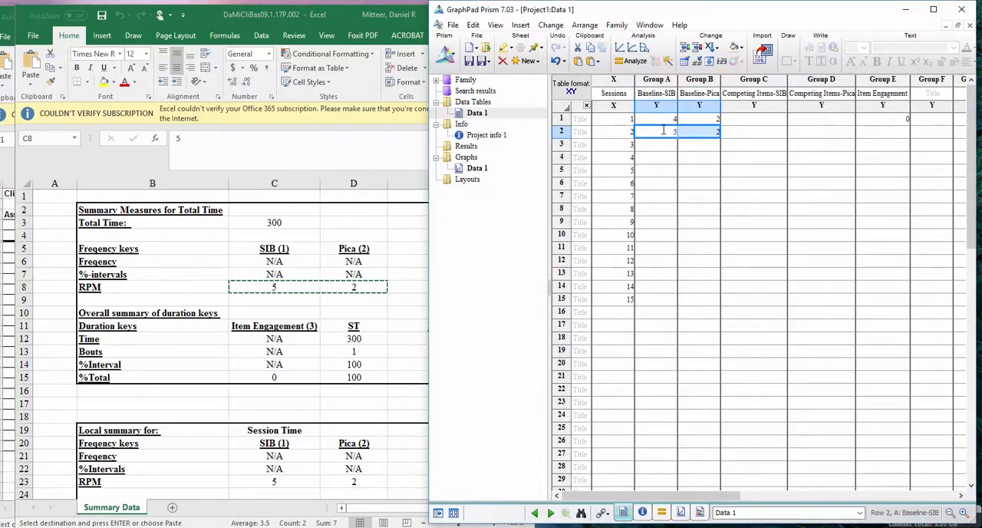
{"action": "left_click", "coordinate": [670, 145]}
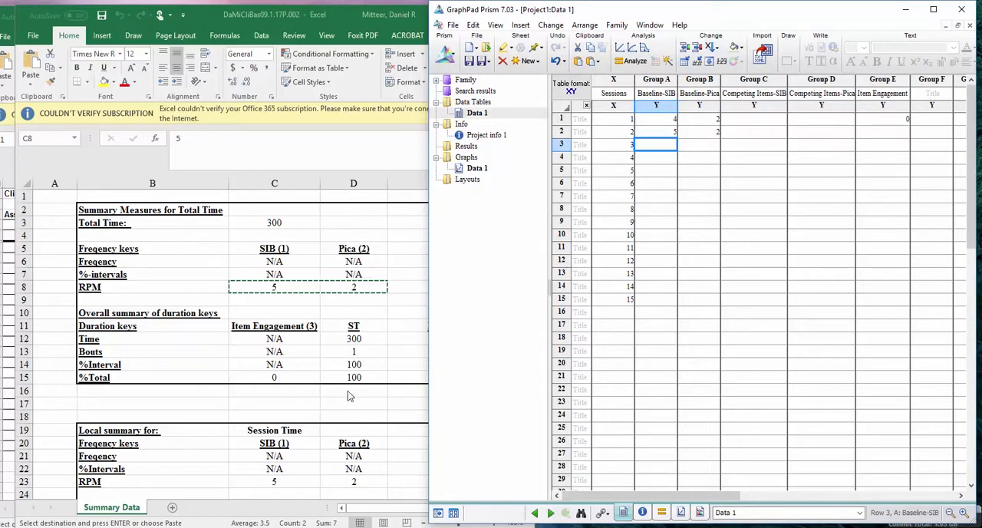
Copy the session 2 Item Engagement %Total value, 0, from Excel into row 2 of Prism's Item Engagement column
{"action": "key", "text": "alt+Tab"}
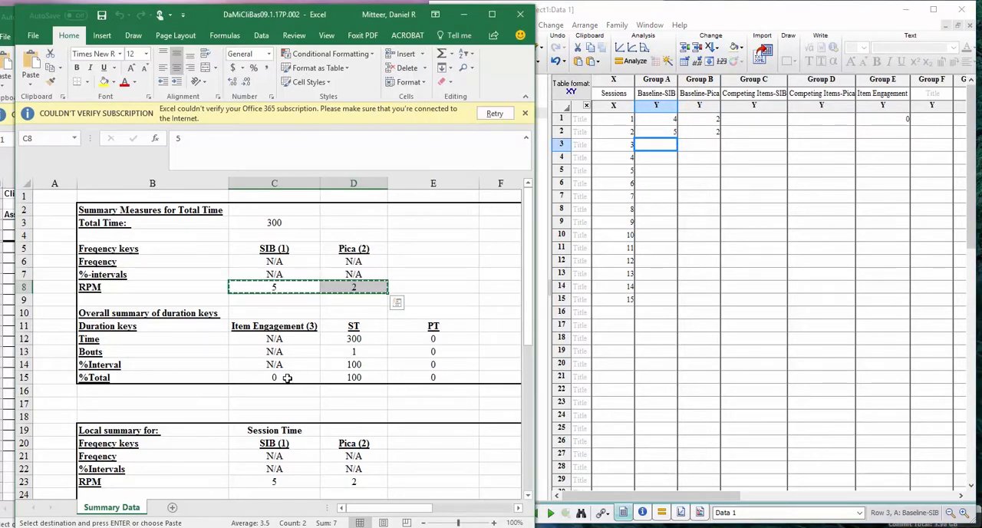
{"action": "left_click", "coordinate": [285, 377]}
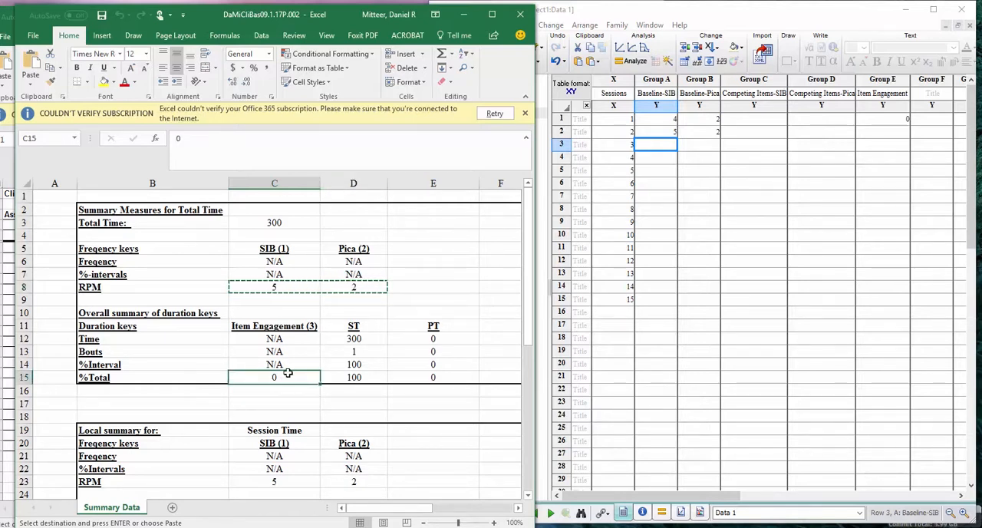
{"action": "key", "text": "ctrl+c"}
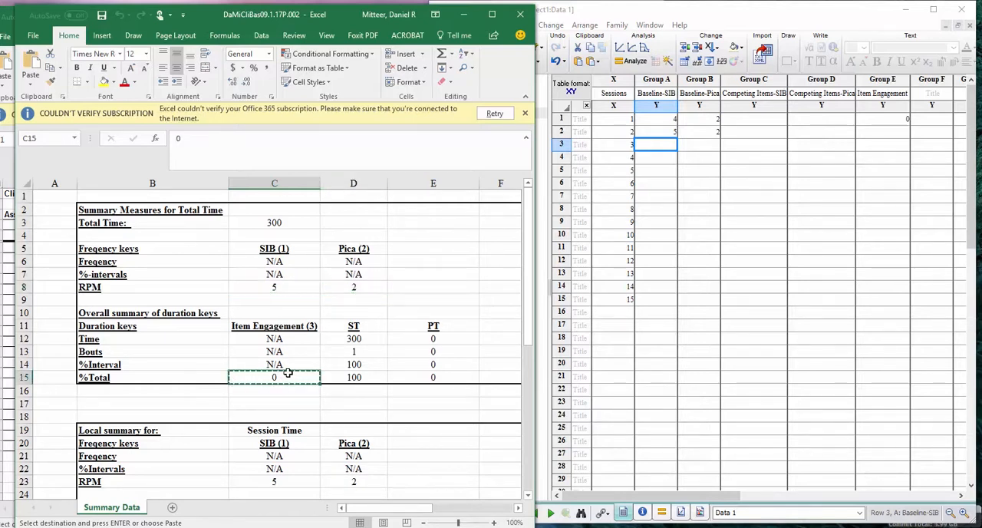
{"action": "left_click", "coordinate": [886, 134]}
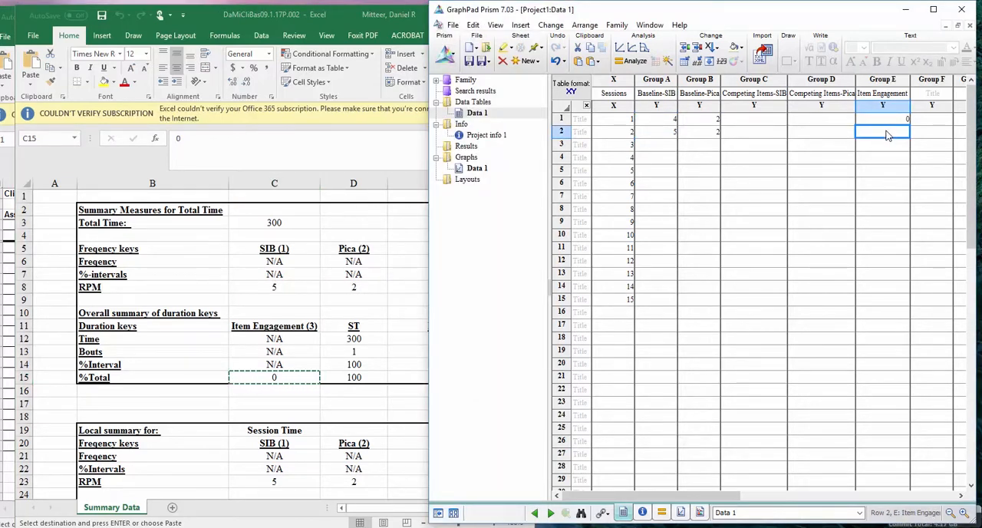
{"action": "type", "text": "0"}
{"action": "left_click", "coordinate": [884, 170]}
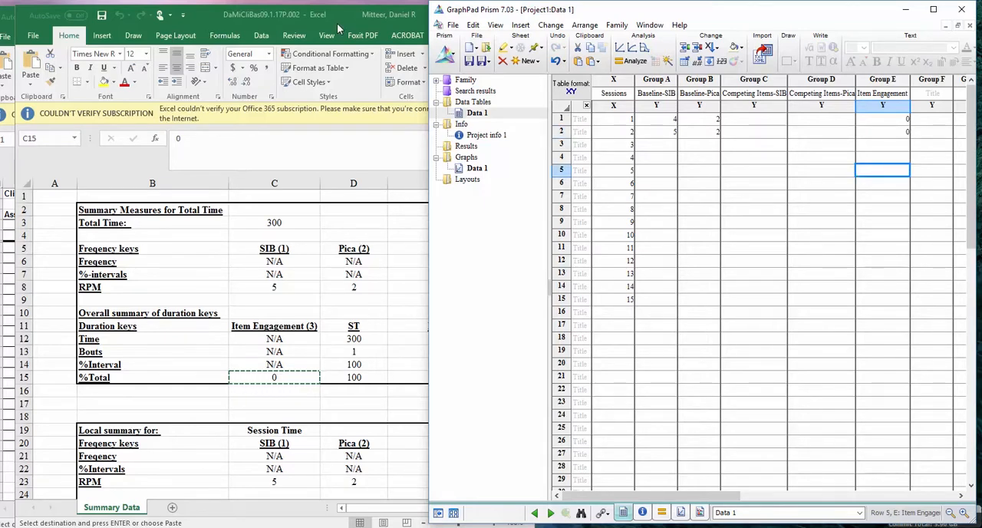
{"action": "left_click", "coordinate": [337, 23]}
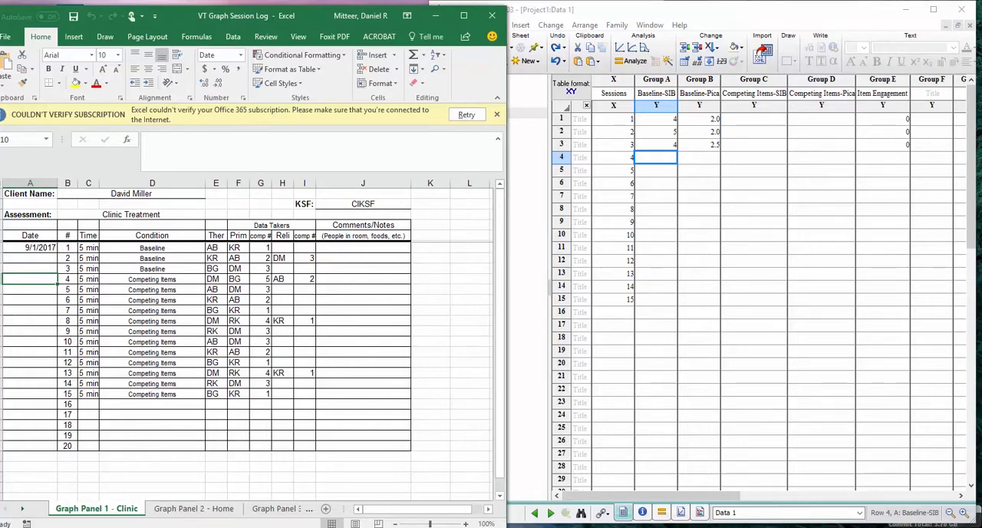
Open the session 4 workbook DaMiCliCom09.1.17P.004 from the Graph Panel 1 - Clinic folder and place its window beside the Prism table
{"action": "key", "text": "alt+Tab"}
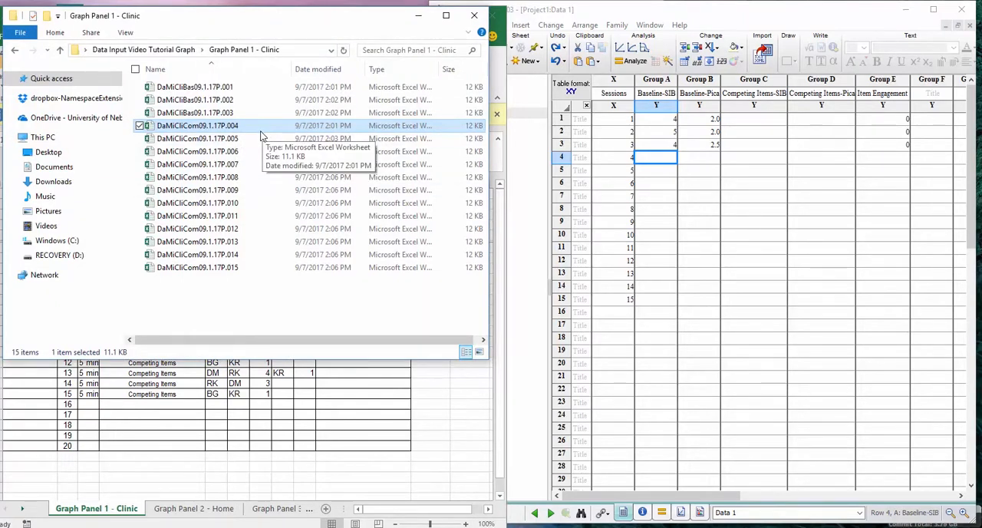
{"action": "double_click", "coordinate": [197, 126]}
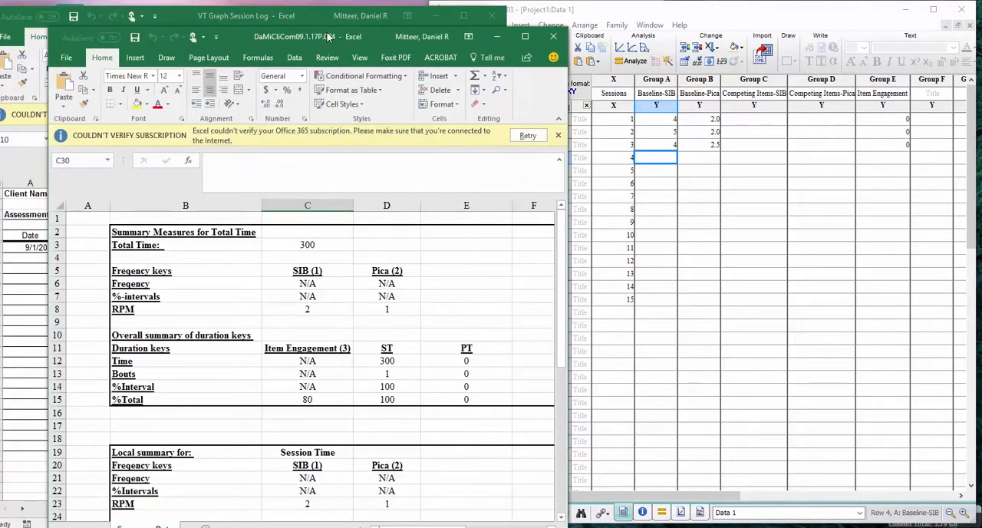
{"action": "left_click_drag", "start_coordinate": [311, 39], "coordinate": [274, 19]}
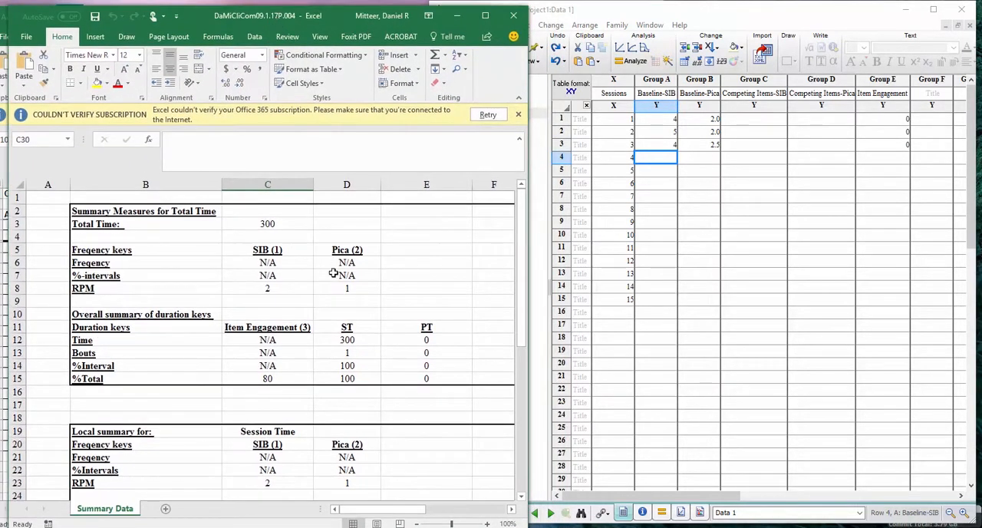
Copy the session 4 SIB and Pica RPM values, 2 and 1, into Prism's row 4 under Competing Items-SIB and Competing Items-Pica
{"action": "left_click_drag", "start_coordinate": [268, 286], "coordinate": [324, 289]}
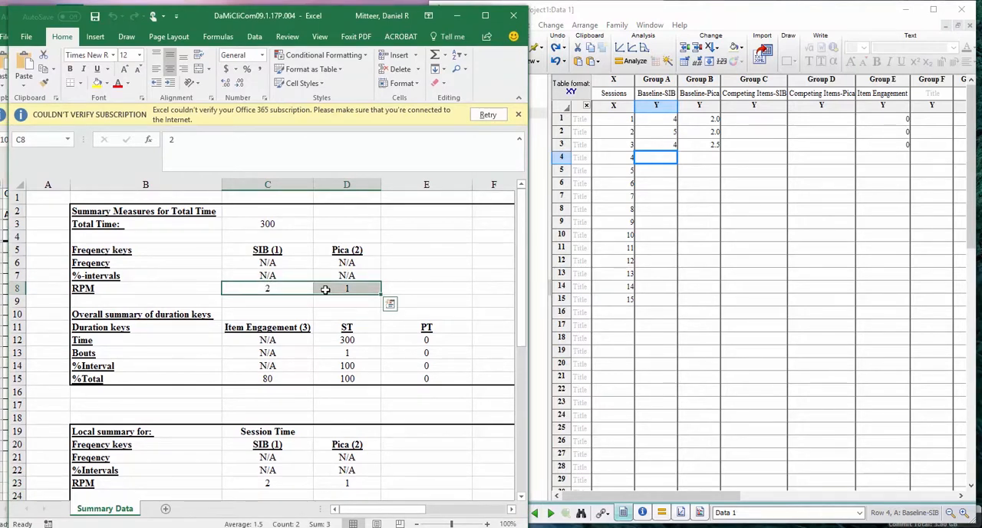
{"action": "key", "text": "ctrl+c"}
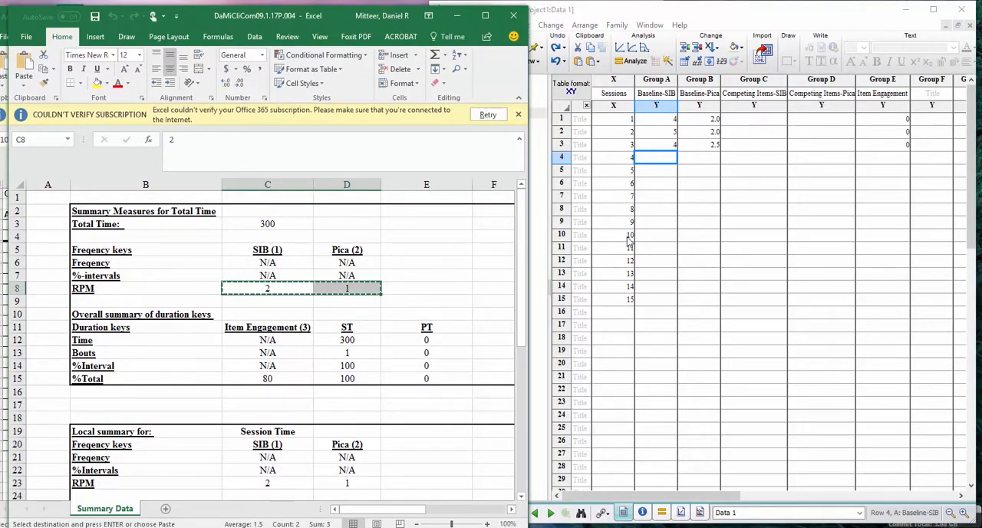
{"action": "left_click", "coordinate": [763, 164]}
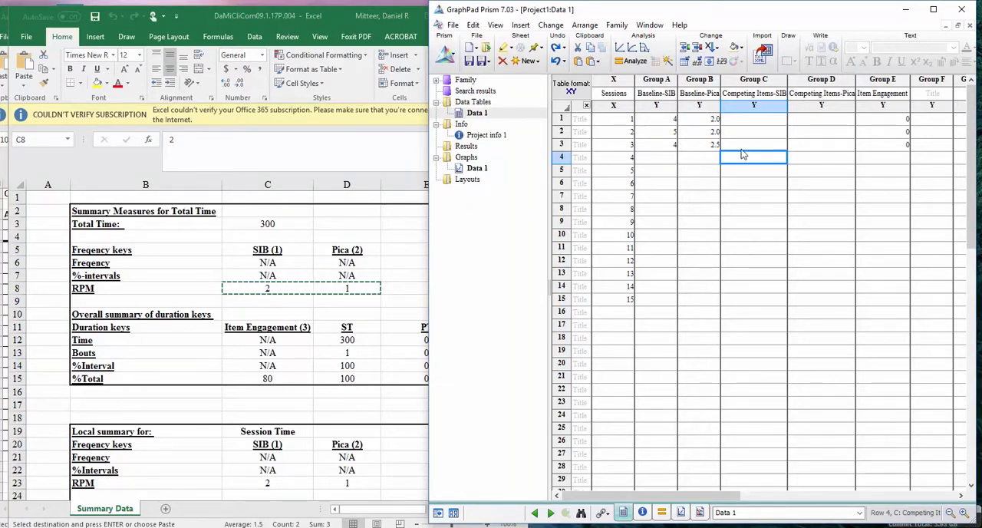
{"action": "key", "text": "ctrl+v"}
{"action": "left_click", "coordinate": [743, 146]}
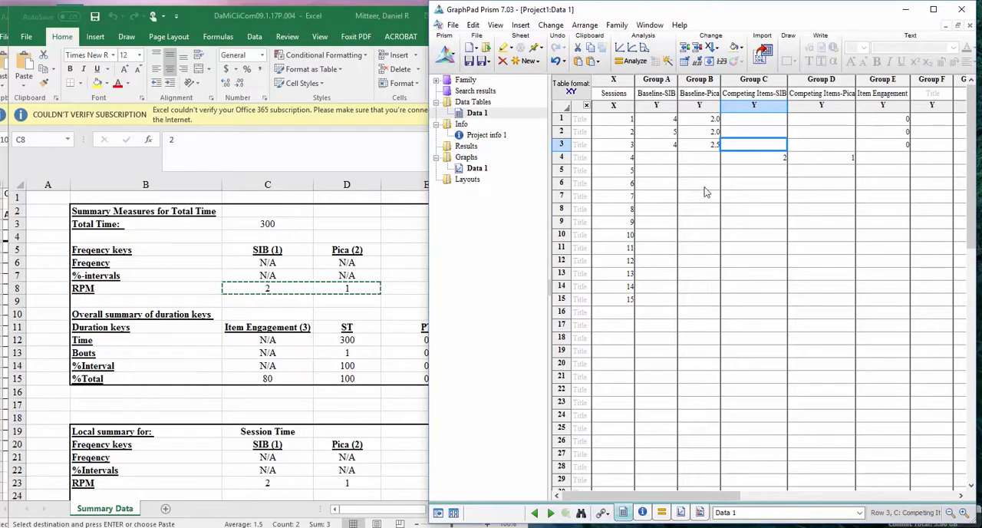
Copy the session 4 Item Engagement %Total value, 80, from Excel into row 4 of Prism's Item Engagement column
{"action": "left_click", "coordinate": [302, 413]}
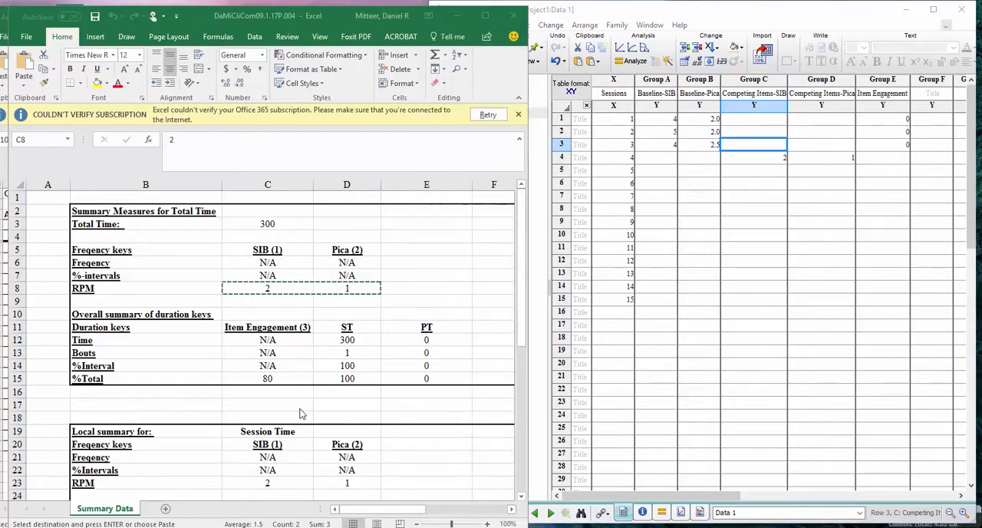
{"action": "left_click", "coordinate": [265, 379]}
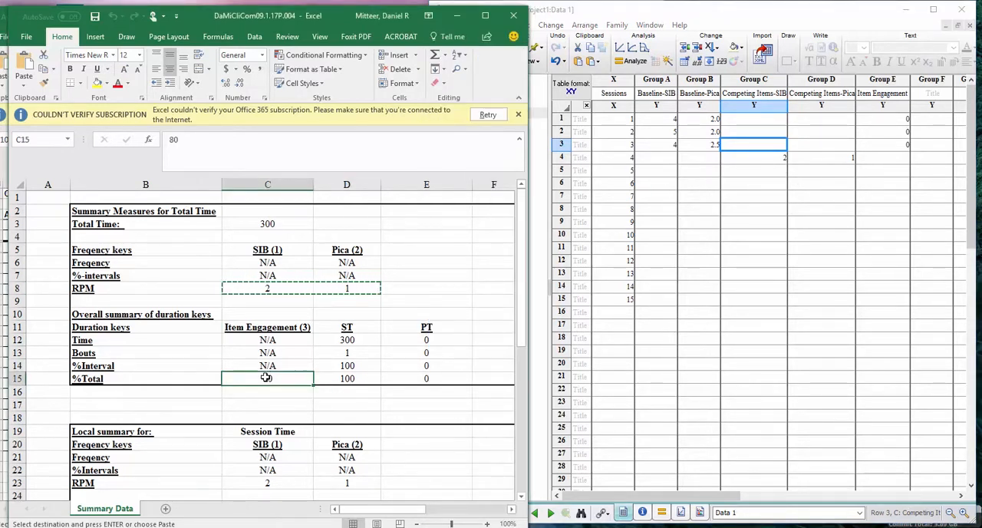
{"action": "key", "text": "ctrl+c"}
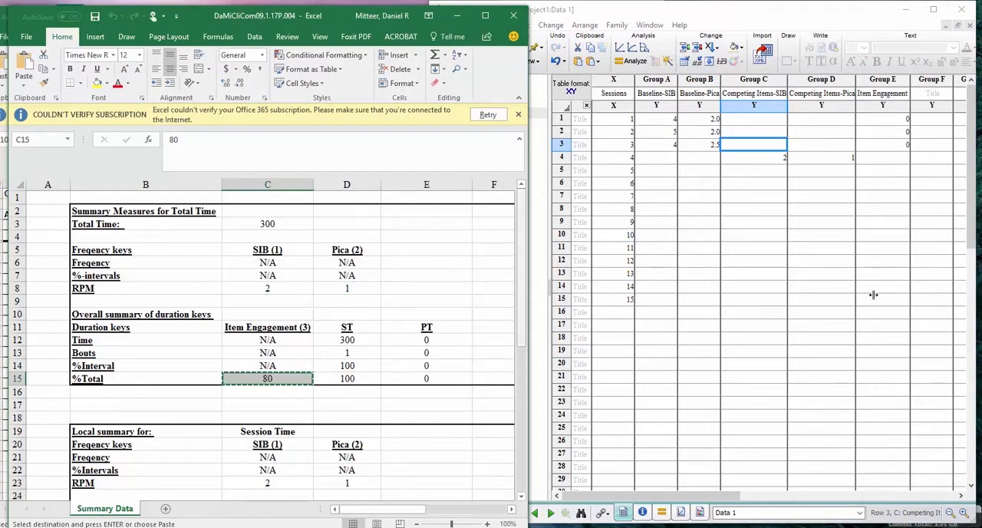
{"action": "left_click", "coordinate": [891, 156]}
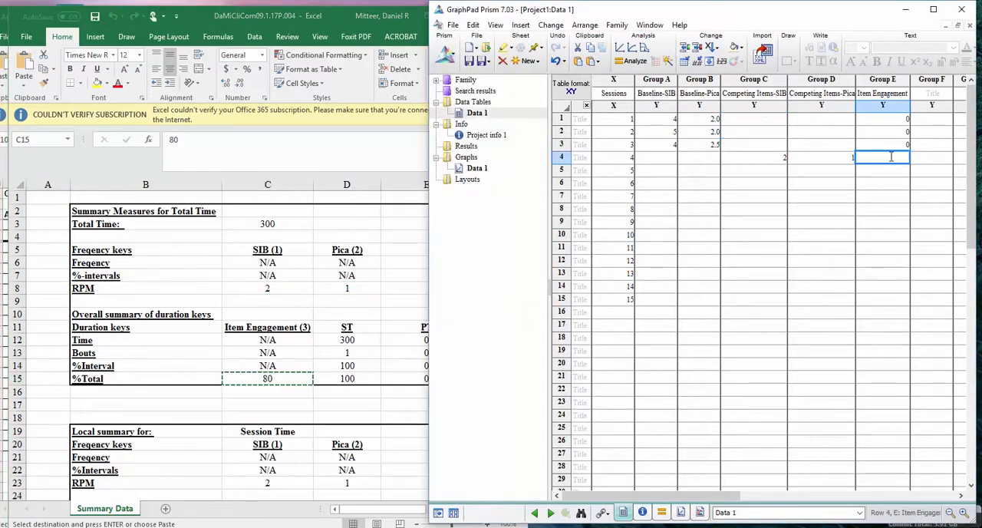
{"action": "key", "text": "ctrl+v"}
Close the session 4 workbook and open DaMiCliCom09.1.17P.005 from the Graph Panel 1 - Clinic folder
{"action": "left_click", "coordinate": [339, 16]}
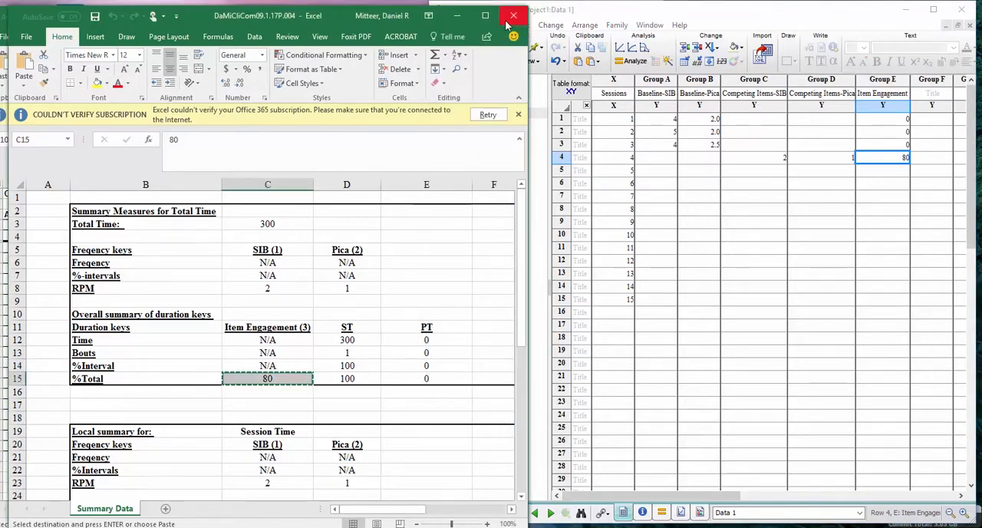
{"action": "left_click", "coordinate": [512, 17]}
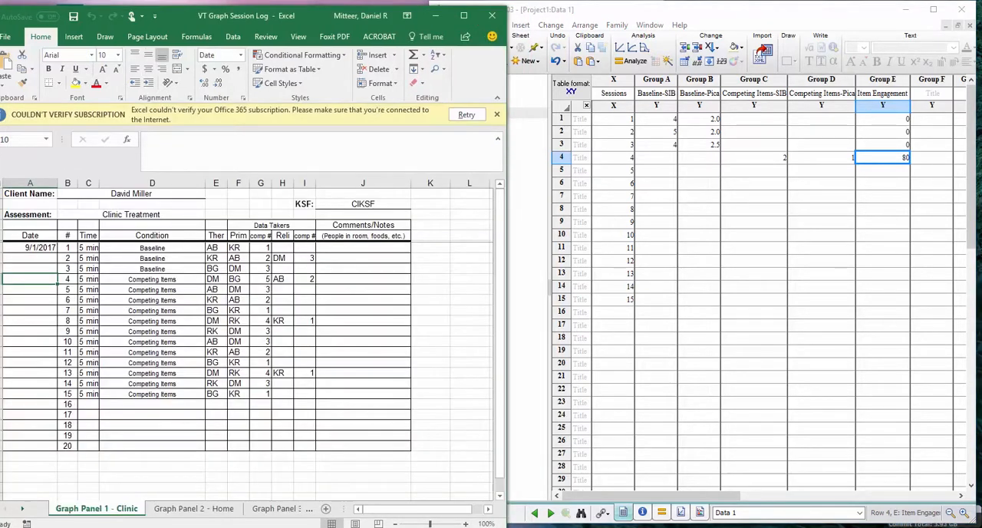
{"action": "left_click", "coordinate": [353, 527]}
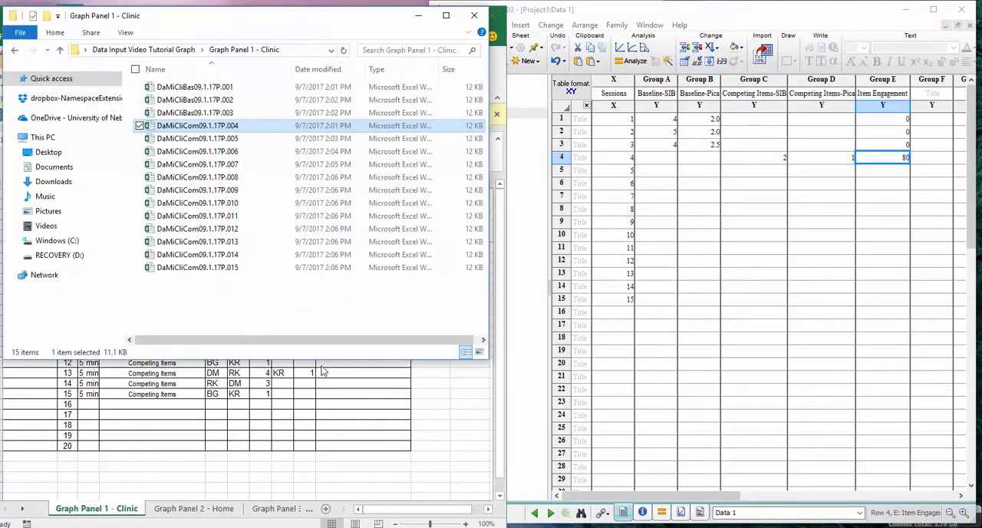
{"action": "double_click", "coordinate": [240, 139]}
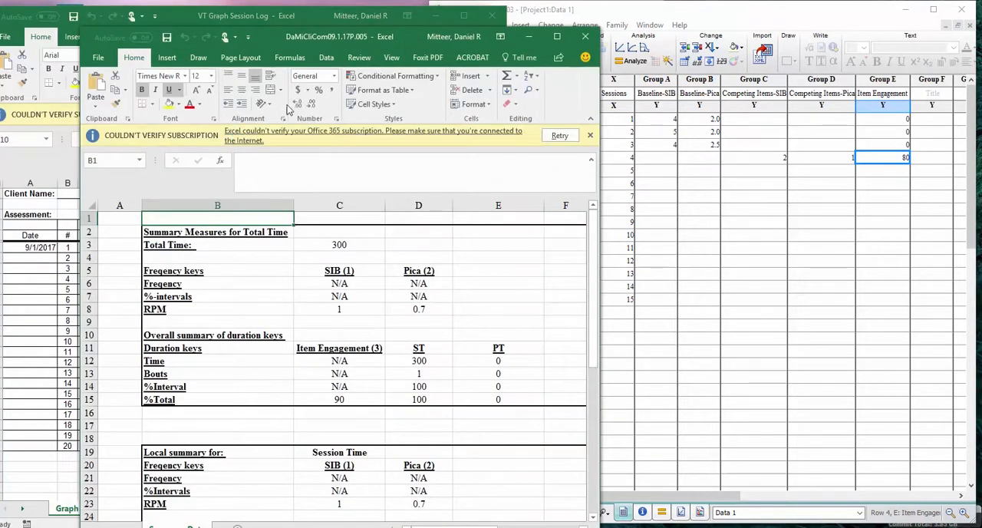
Copy the session 5 SIB and Pica RPM values, 1 and 0.7, into Prism's row 5 under Competing Items-SIB and Competing Items-Pica
{"action": "left_click", "coordinate": [339, 310]}
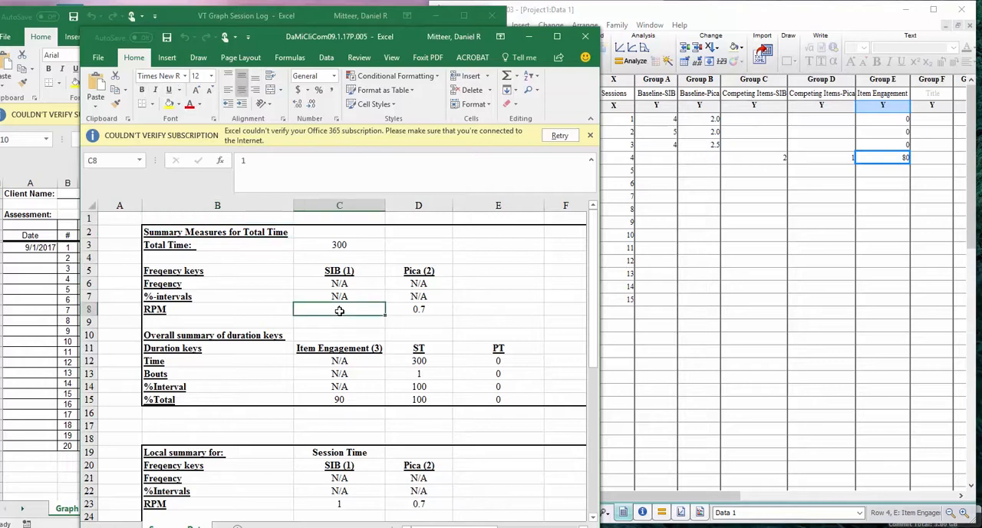
{"action": "left_click_drag", "start_coordinate": [387, 313], "coordinate": [414, 307]}
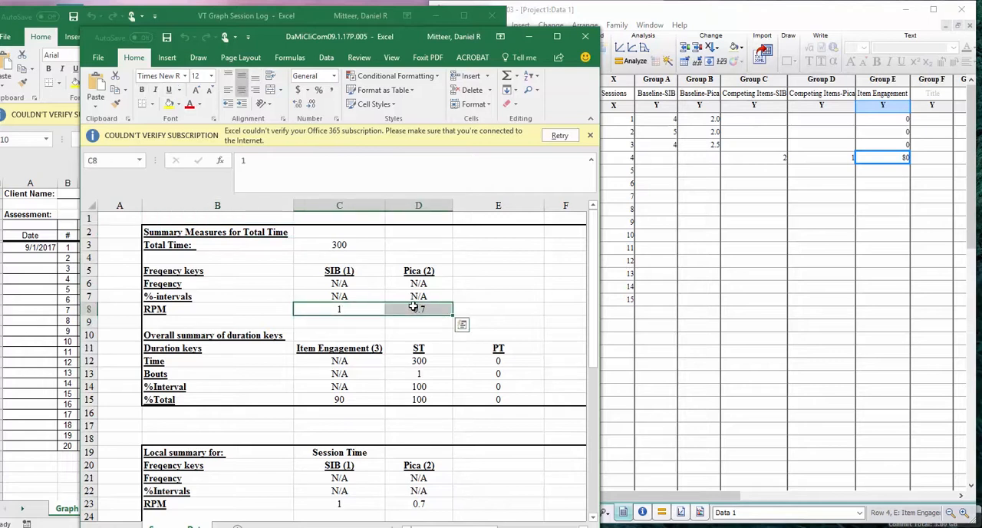
{"action": "key", "text": "ctrl+c"}
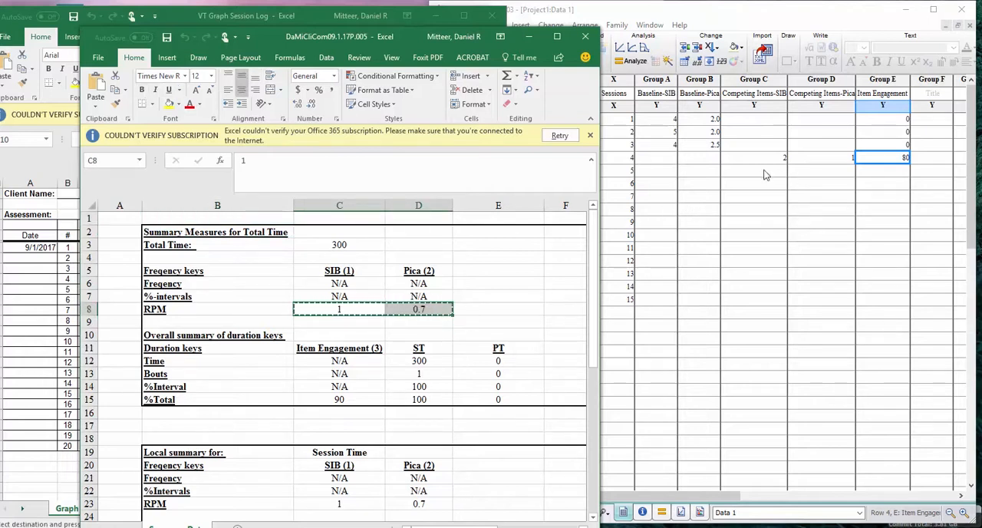
{"action": "left_click", "coordinate": [764, 175]}
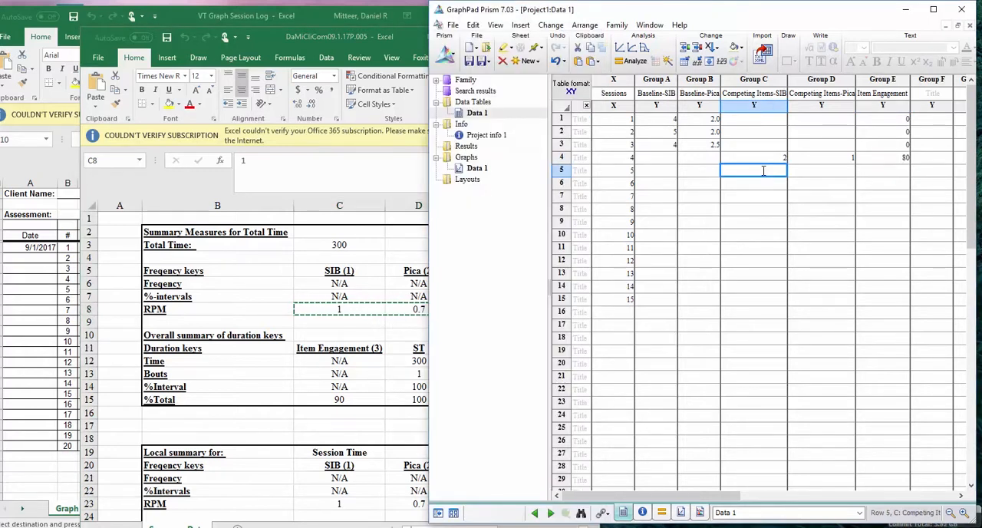
{"action": "key", "text": "ctrl+v"}
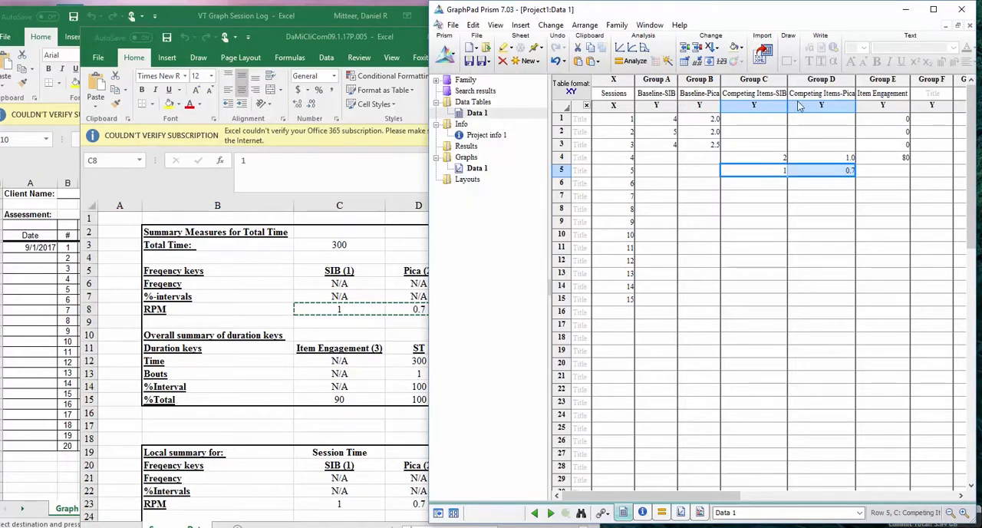
{"action": "key", "text": "Down"}
{"action": "key", "text": "Down"}
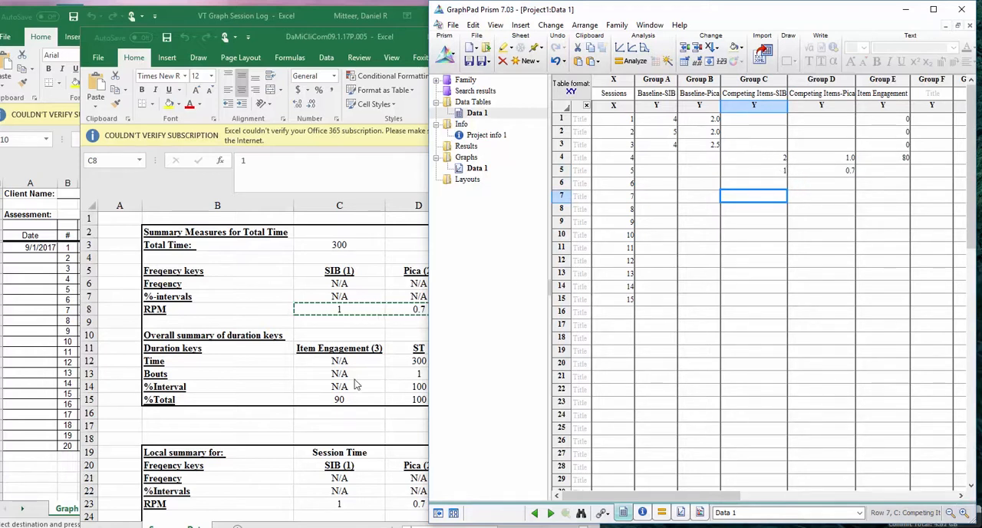
Copy the session 5 Item Engagement %Total value, 90, from Excel into row 5 of Prism's Item Engagement column
{"action": "left_click", "coordinate": [275, 361]}
{"action": "left_click", "coordinate": [340, 397]}
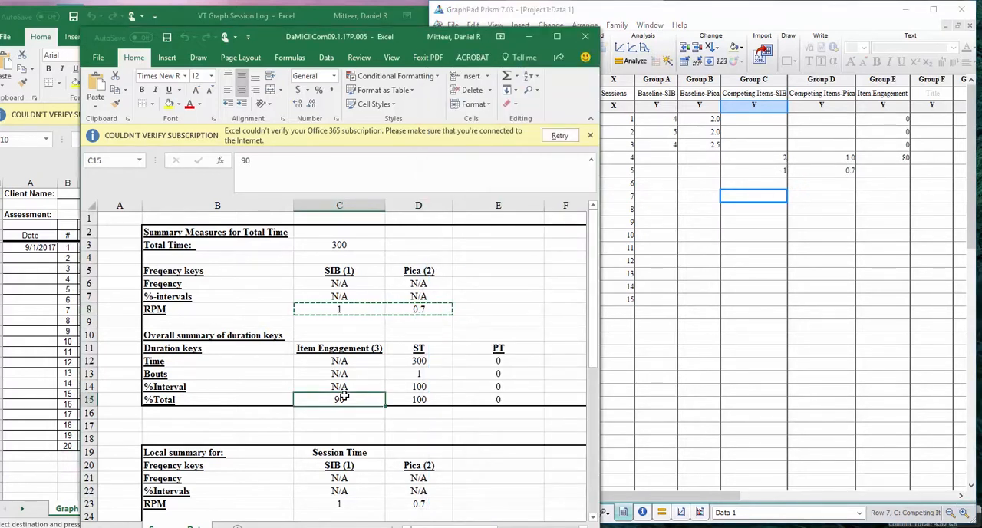
{"action": "key", "text": "ctrl+c"}
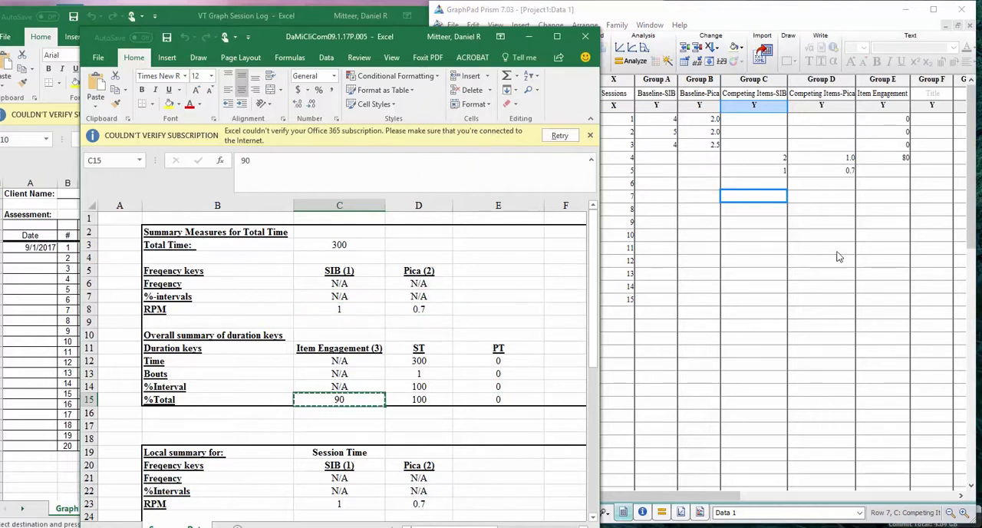
{"action": "left_click", "coordinate": [884, 170]}
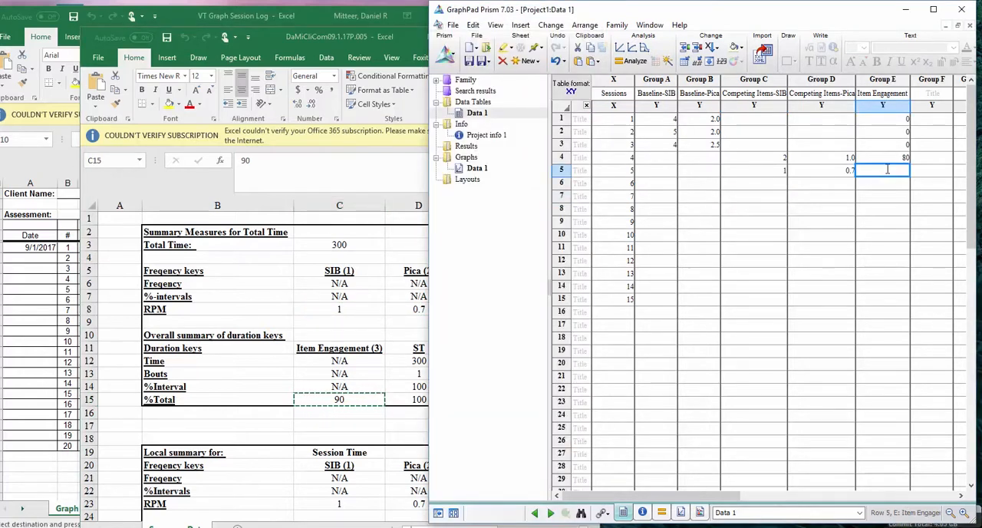
{"action": "key", "text": "ctrl+v"}
{"action": "left_click_drag", "start_coordinate": [870, 248], "coordinate": [871, 235]}
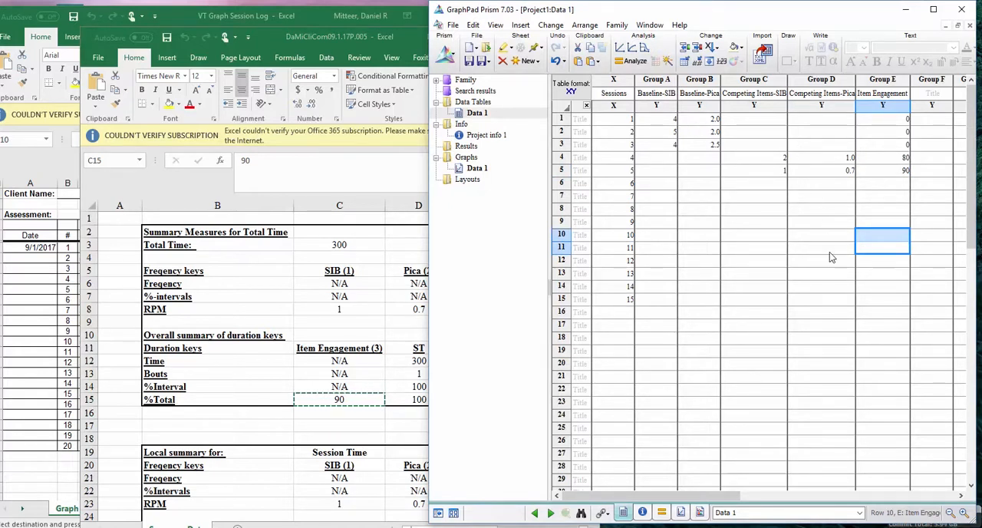
{"action": "left_click", "coordinate": [354, 45]}
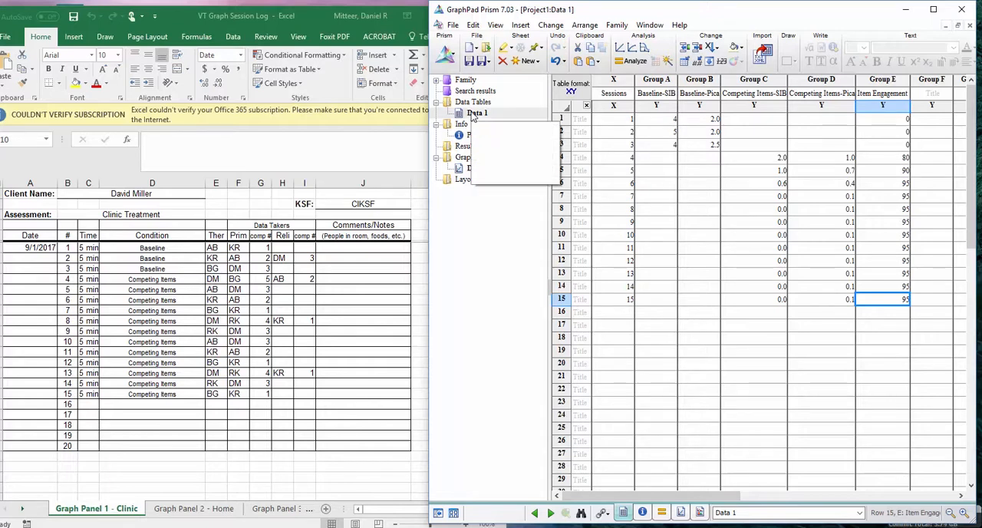
Rename the Data 1 data table in Prism as Clinic
{"action": "left_click", "coordinate": [475, 115]}
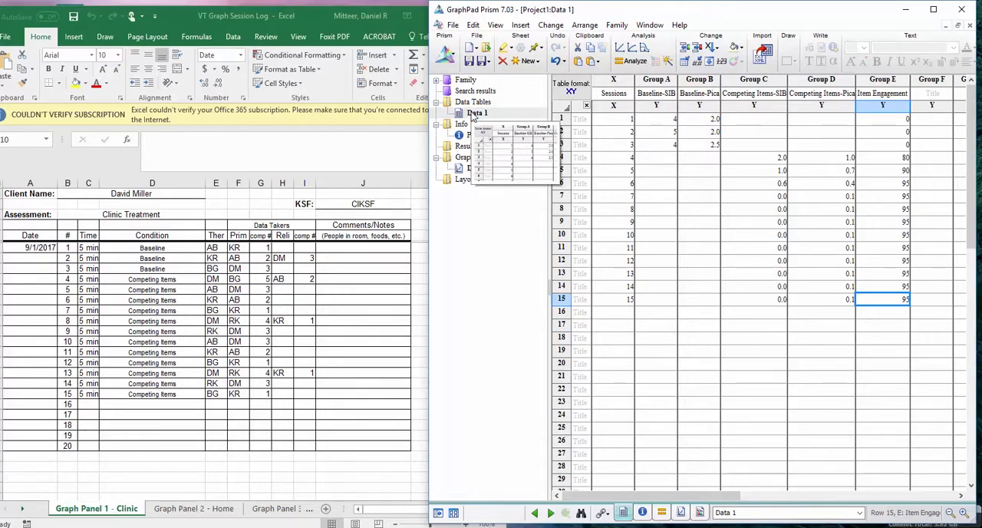
{"action": "right_click", "coordinate": [487, 121]}
{"action": "left_click", "coordinate": [510, 133]}
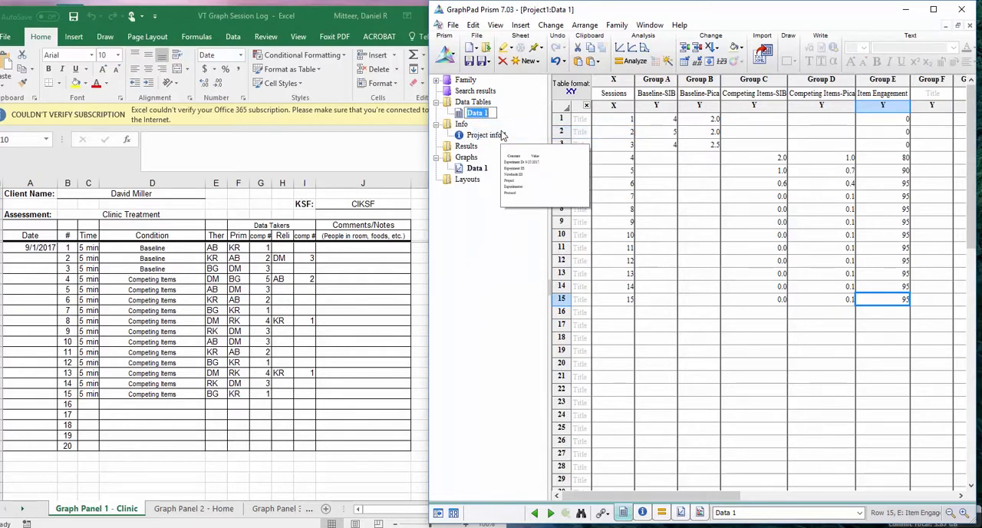
{"action": "type", "text": "Clinic"}
{"action": "key", "text": "Return"}
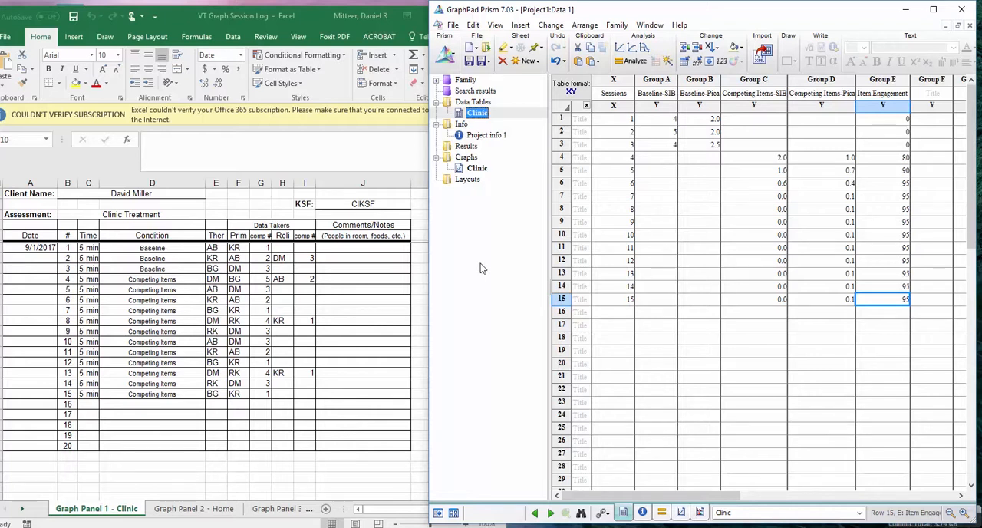
Switch to the VT Graph Session Log in Excel and show its Graph Panel 2 - Home sheet
{"action": "left_click", "coordinate": [323, 475]}
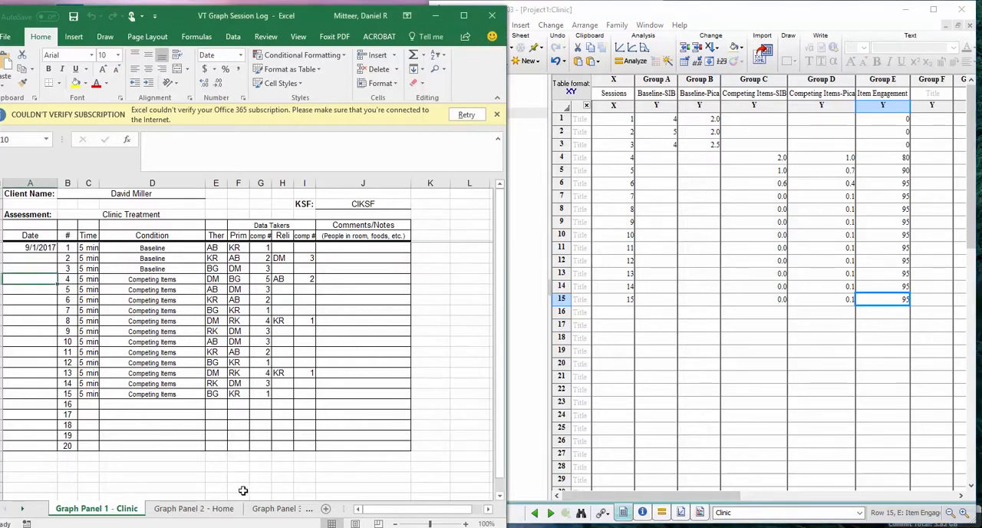
{"action": "left_click", "coordinate": [199, 510]}
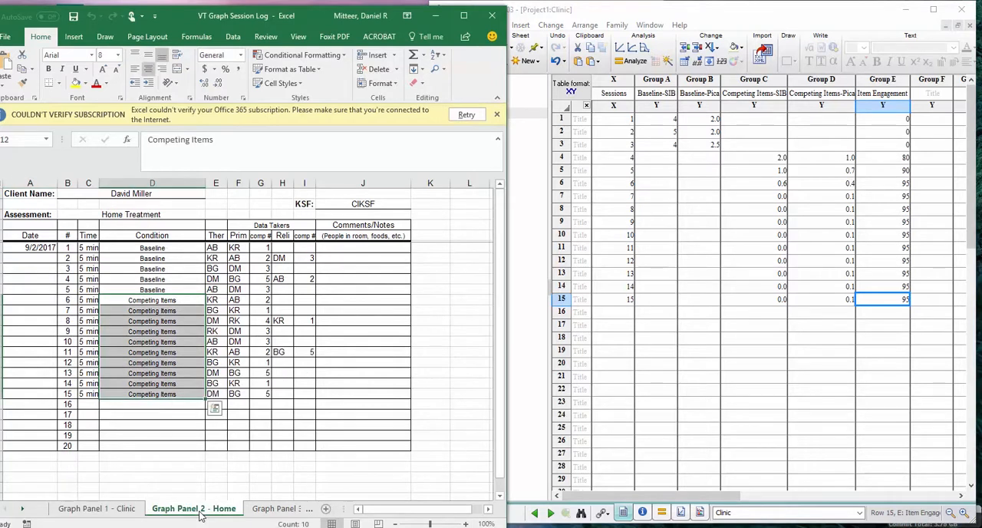
{"action": "left_click", "coordinate": [216, 480]}
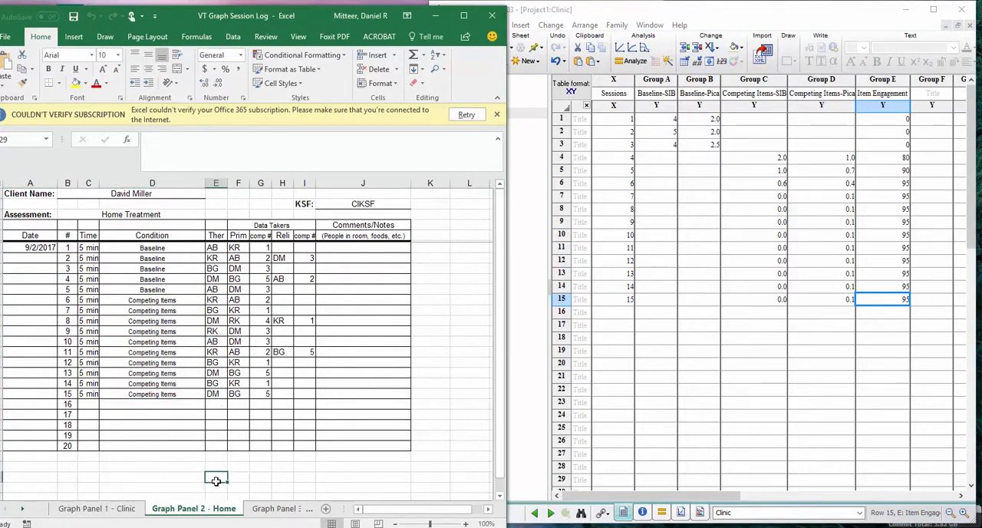
Duplicate the Clinic data table in Prism together with its linked family sheets
{"action": "left_click", "coordinate": [535, 332]}
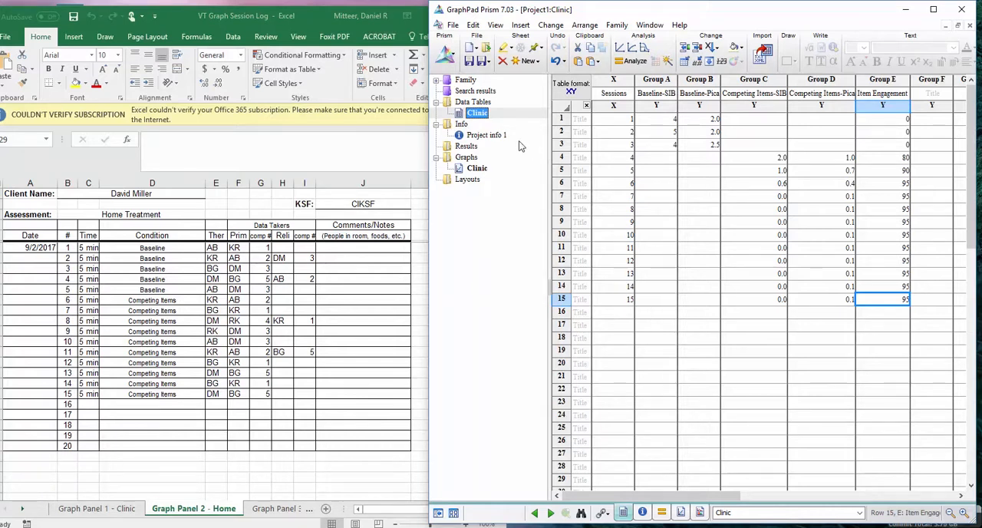
{"action": "right_click", "coordinate": [484, 114]}
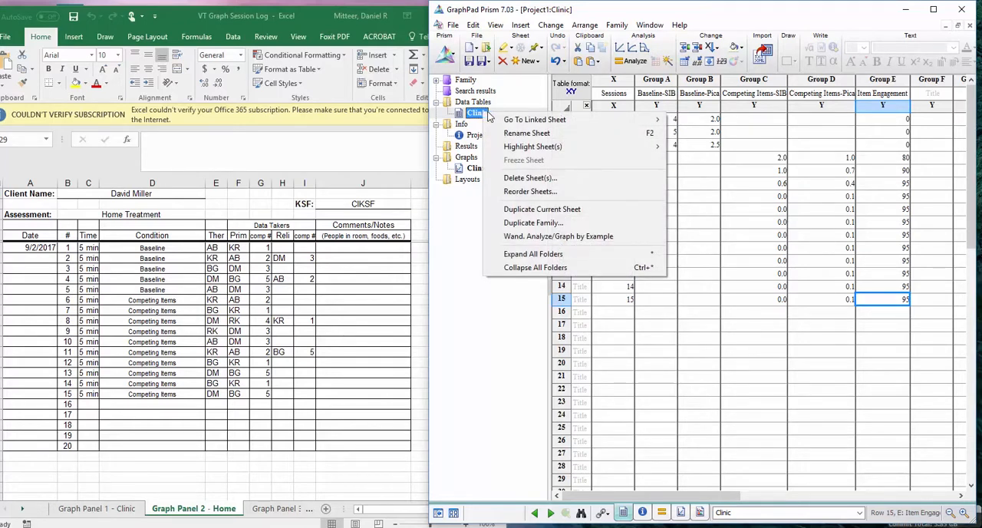
{"action": "left_click", "coordinate": [537, 223]}
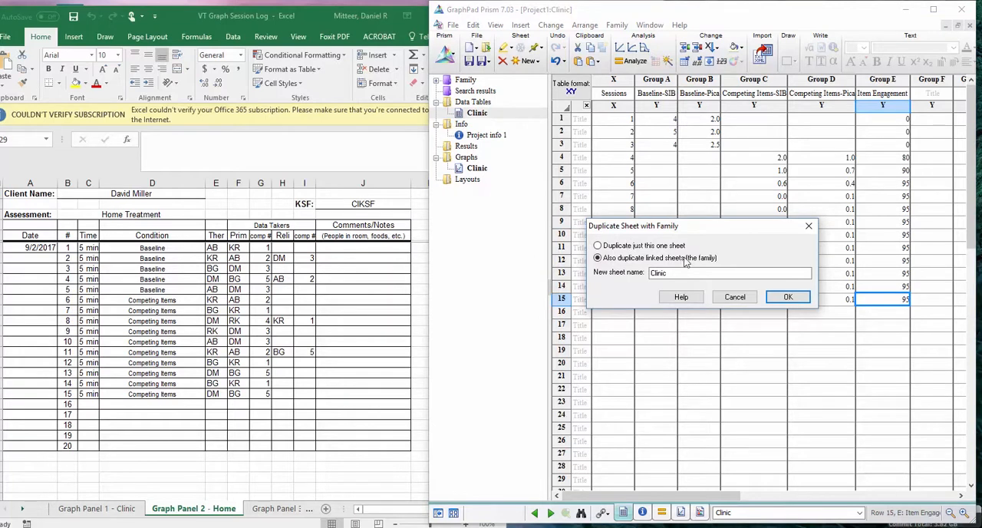
{"action": "left_click", "coordinate": [786, 298]}
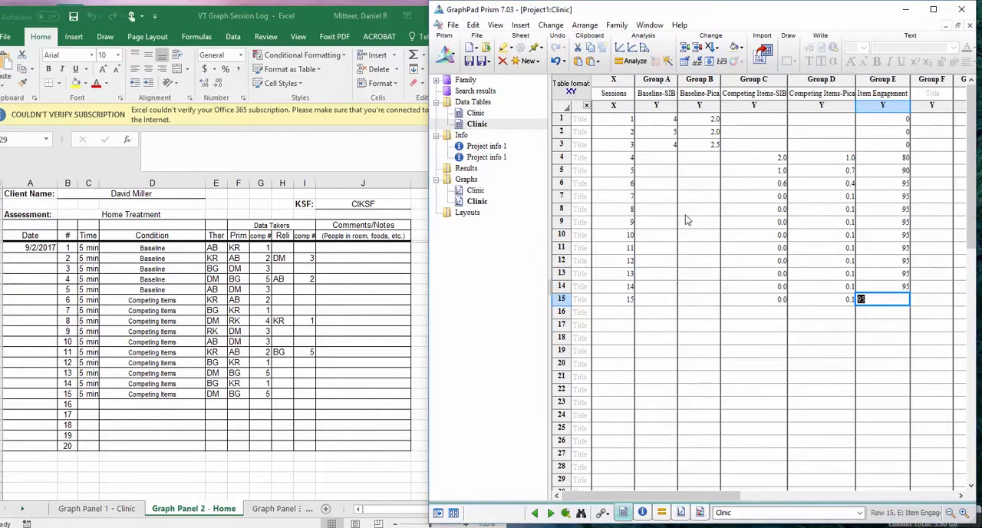
Cut all baseline, competing items and item engagement values from the duplicated Clinic table, keeping the session numbers
{"action": "left_click", "coordinate": [488, 126]}
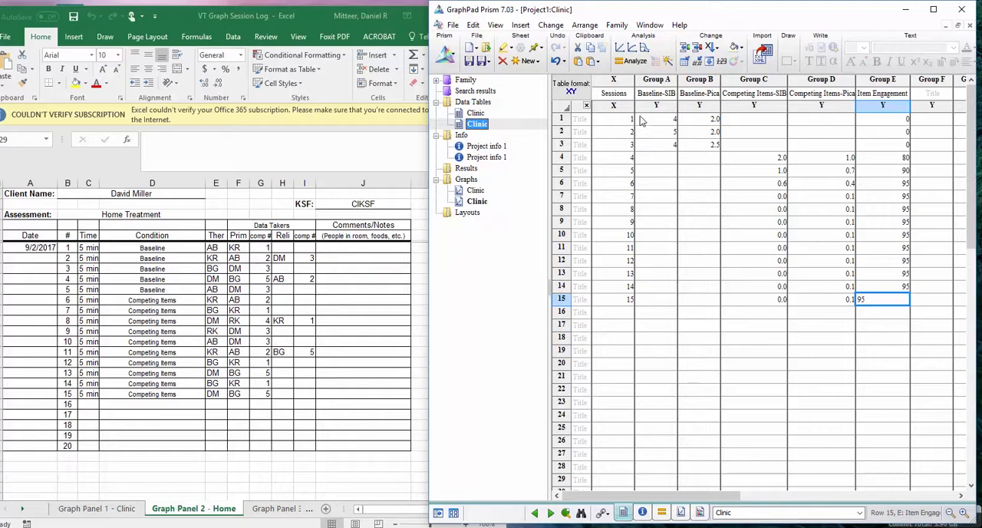
{"action": "left_click_drag", "start_coordinate": [641, 120], "coordinate": [900, 311]}
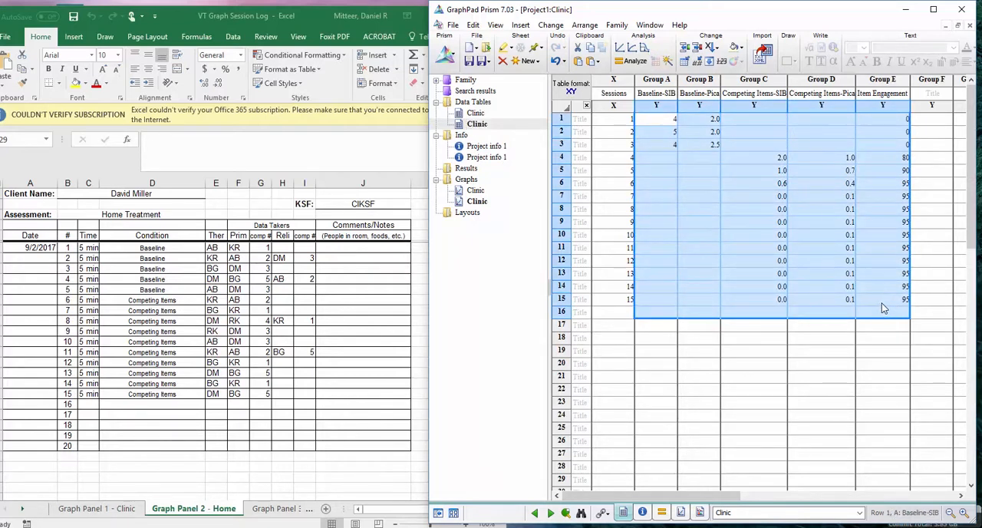
{"action": "right_click", "coordinate": [894, 312]}
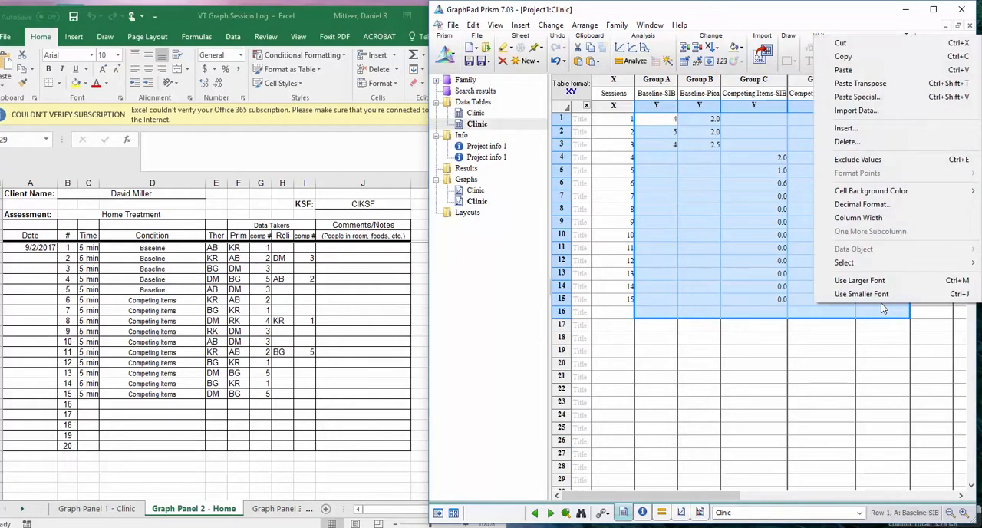
{"action": "left_click", "coordinate": [843, 43]}
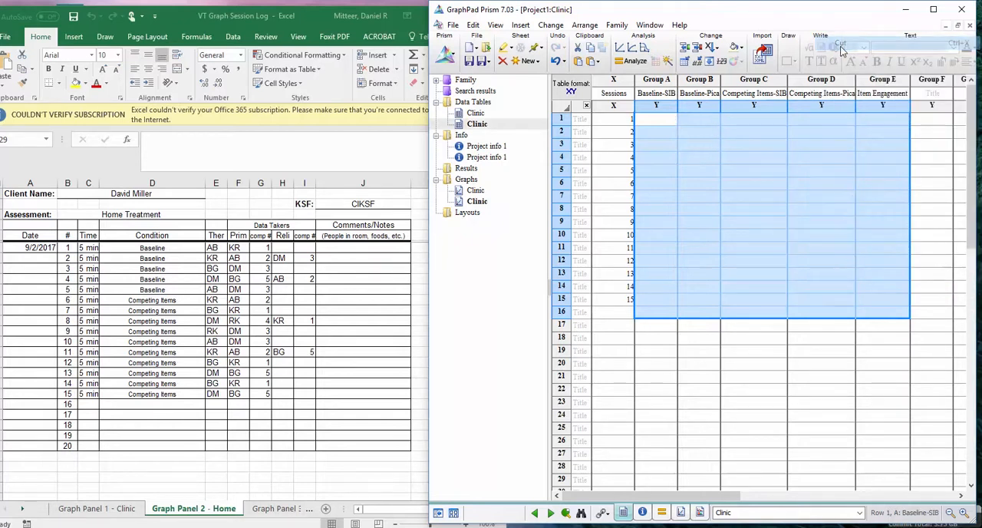
{"action": "left_click", "coordinate": [775, 376]}
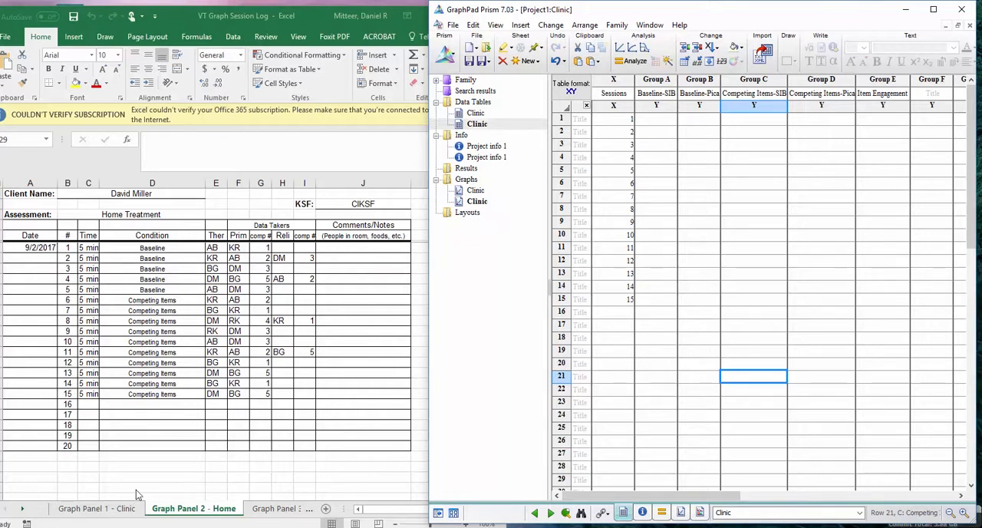
Rename the duplicated Clinic data table in Prism as Home
{"action": "left_click", "coordinate": [42, 399]}
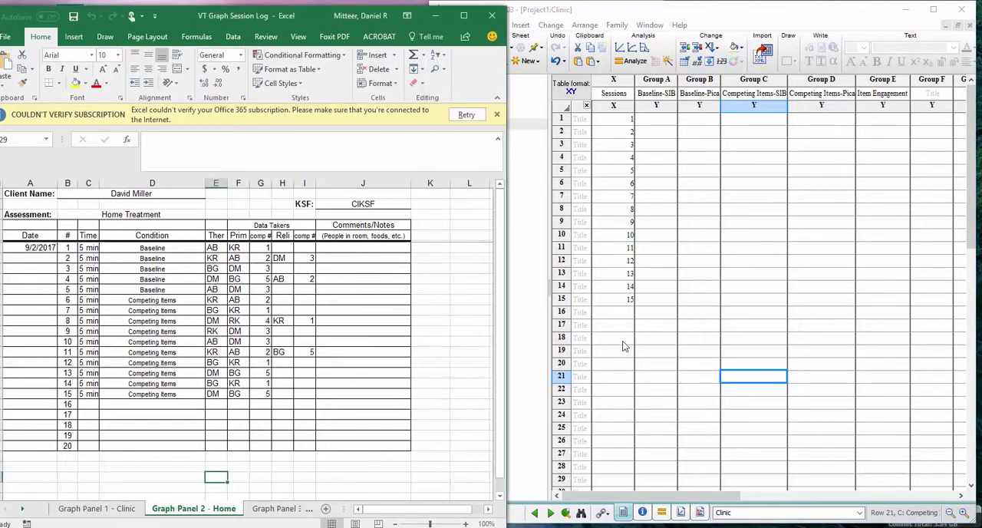
{"action": "left_click", "coordinate": [642, 327]}
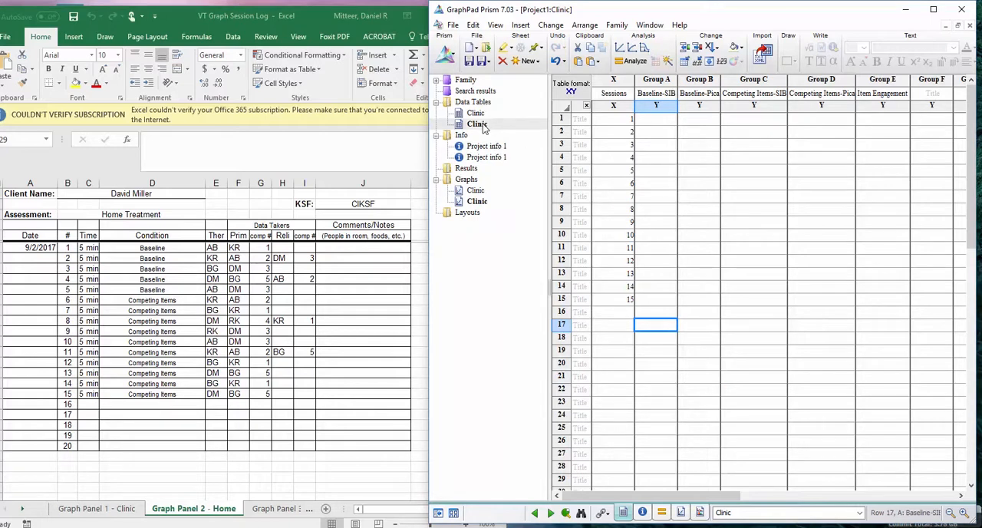
{"action": "mouse_move", "coordinate": [483, 128]}
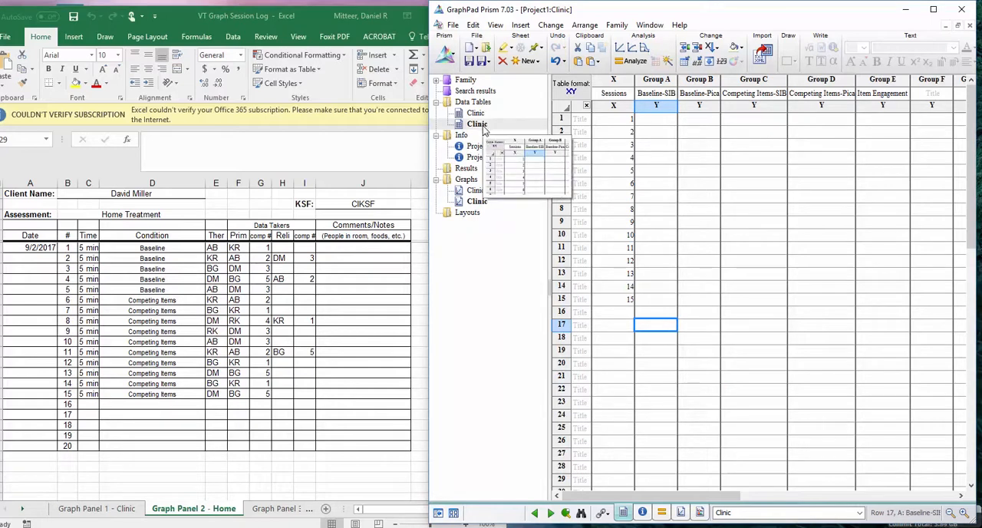
{"action": "right_click", "coordinate": [485, 129]}
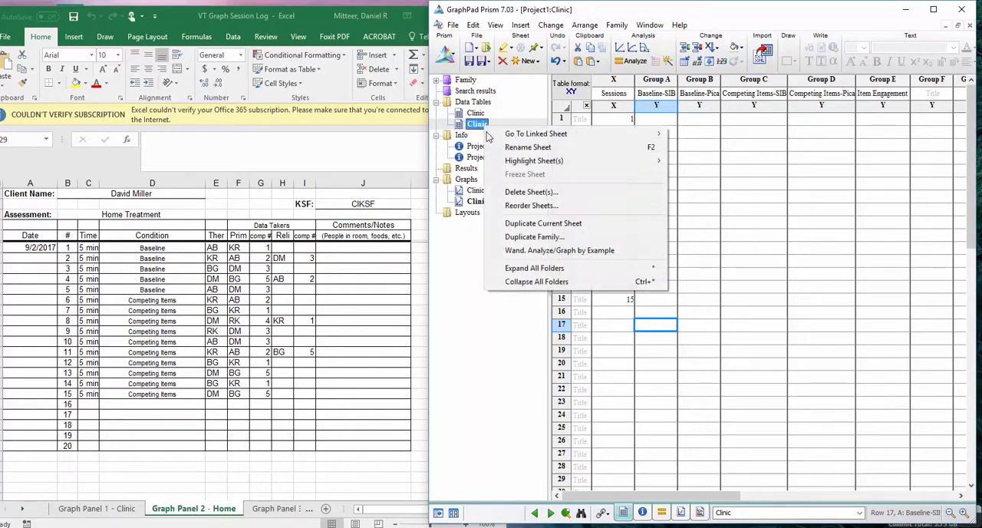
{"action": "left_click", "coordinate": [515, 147]}
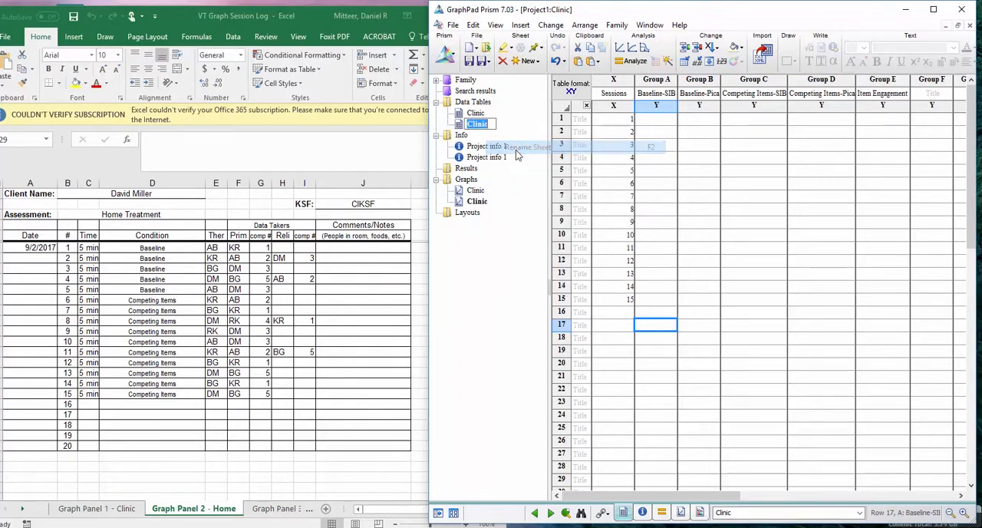
{"action": "type", "text": "Home"}
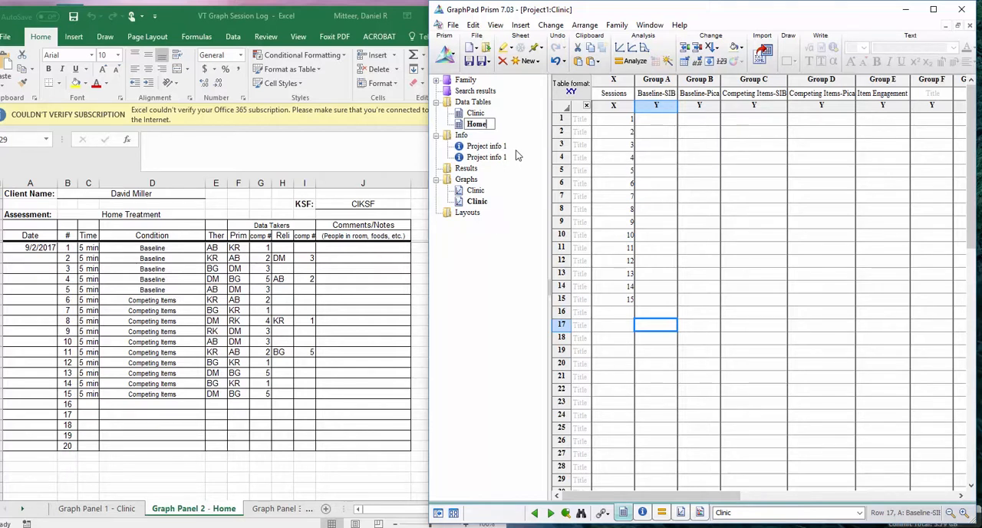
{"action": "key", "text": "Return"}
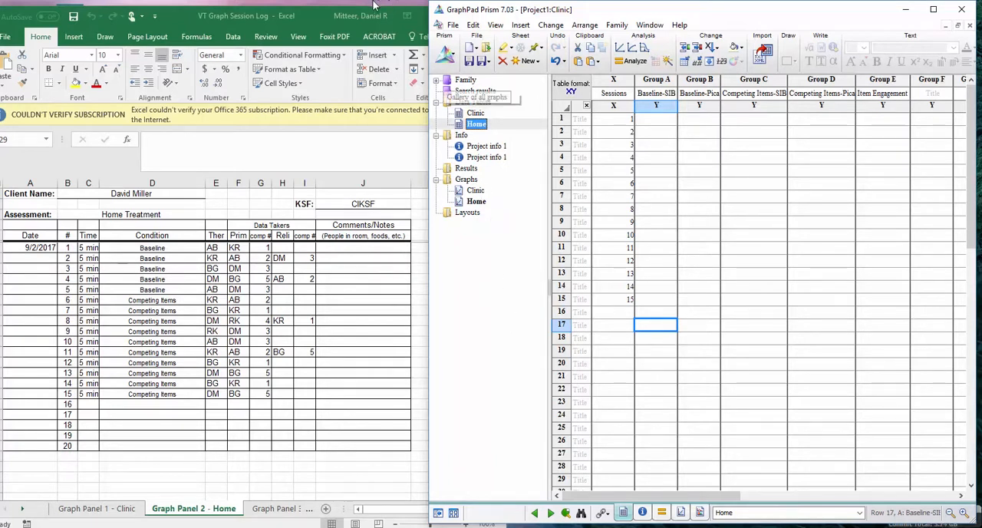
Open DaMiHomBas09.2.17P.001 from the Graph Panel 2 - Home folder and place its window beside the Prism table
{"action": "left_click", "coordinate": [317, 21]}
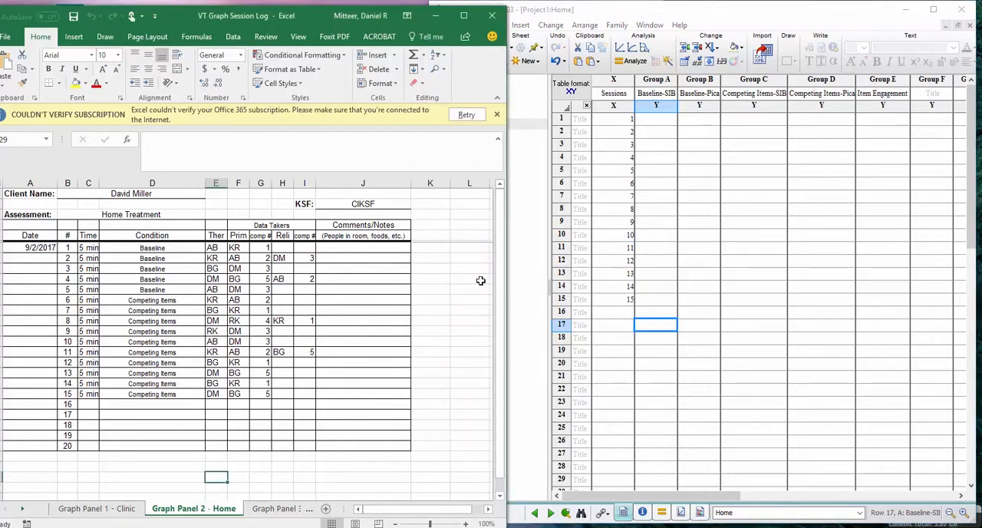
{"action": "key", "text": "alt+Tab"}
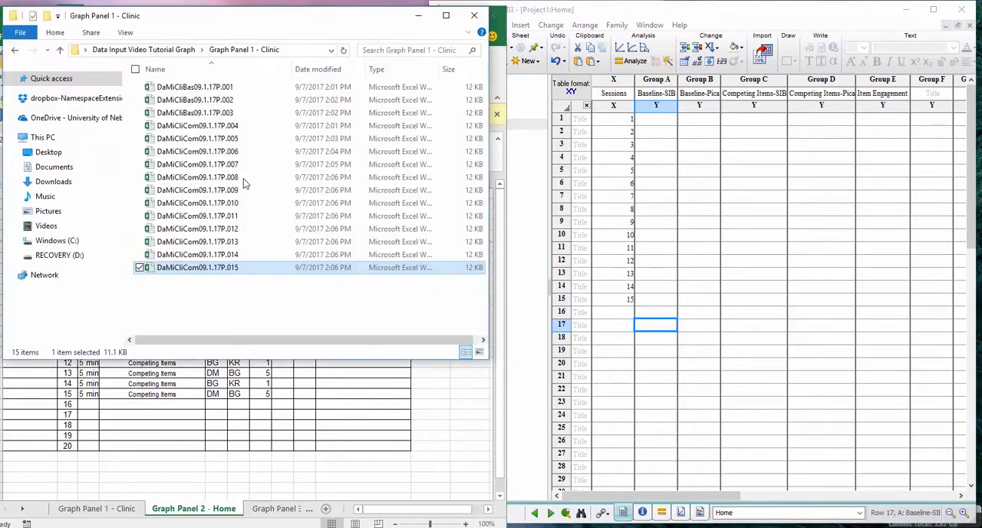
{"action": "left_click", "coordinate": [17, 51]}
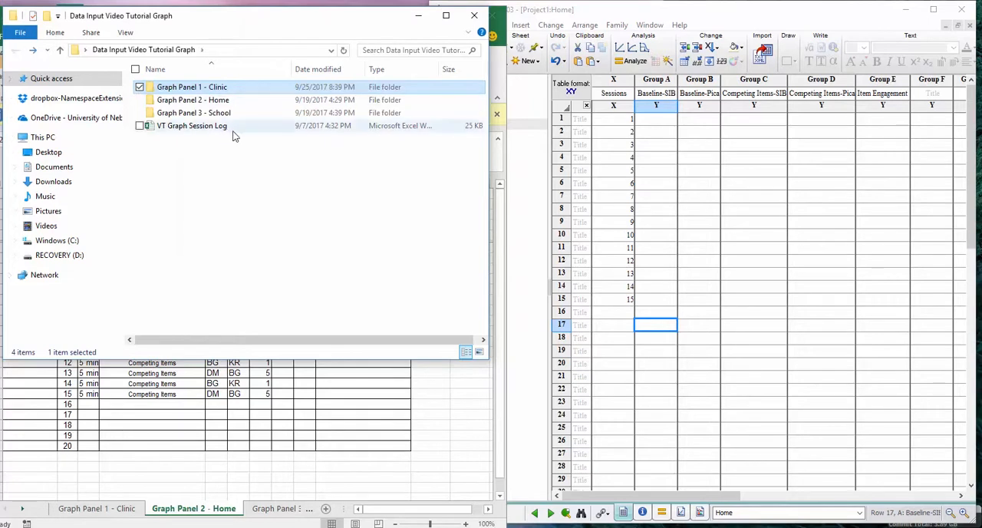
{"action": "double_click", "coordinate": [203, 101]}
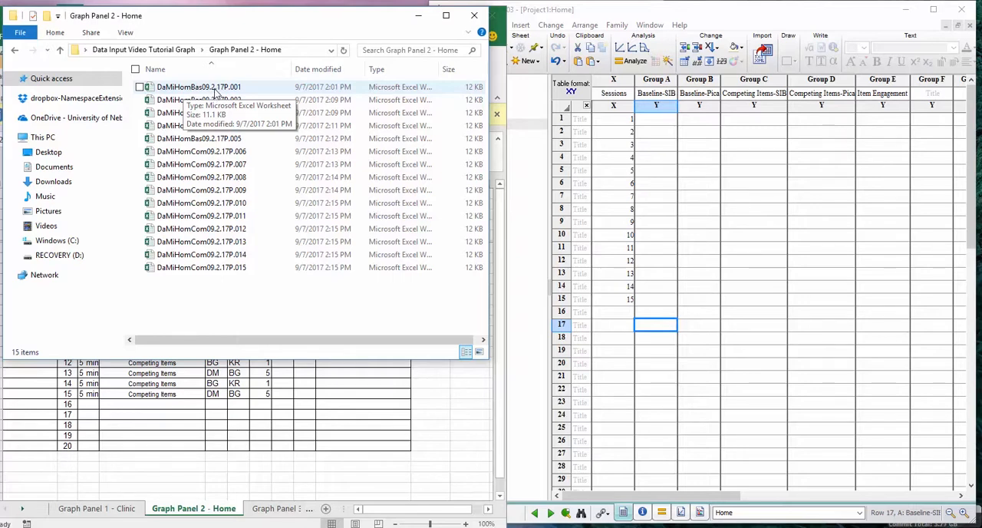
{"action": "double_click", "coordinate": [216, 91]}
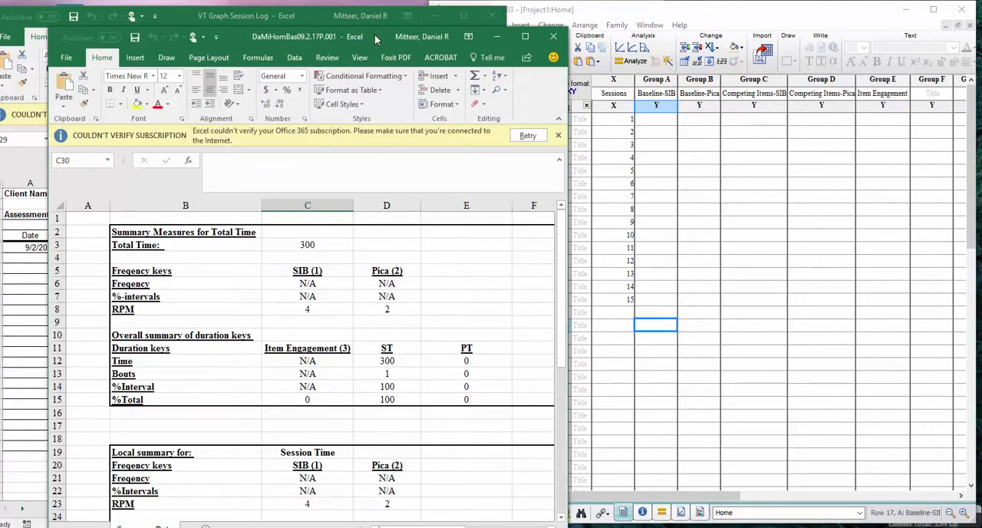
{"action": "left_click_drag", "start_coordinate": [374, 36], "coordinate": [338, 17]}
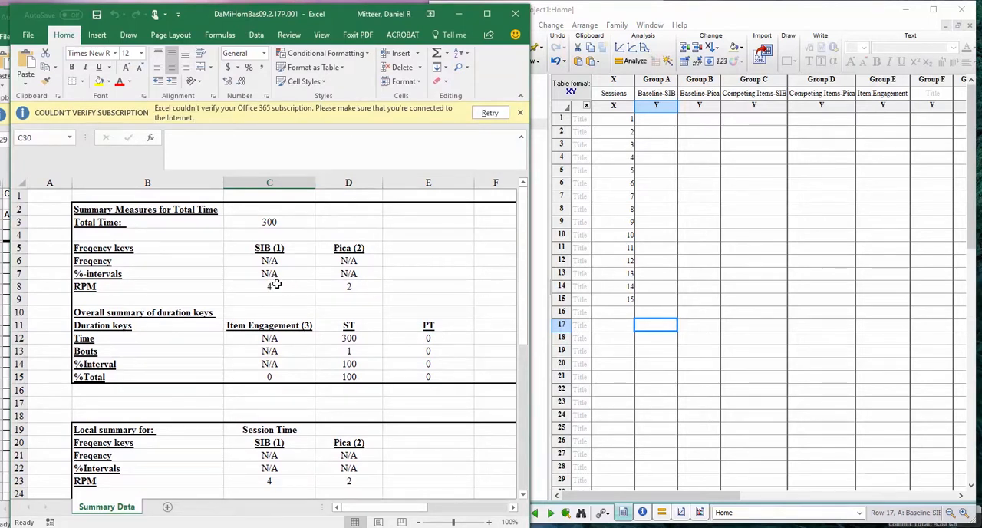
Copy the home session 1 SIB and Pica RPM values, 4 and 2, into row 1 under Baseline-SIB and Baseline-Pica of Prism's Home table
{"action": "left_click_drag", "start_coordinate": [271, 287], "coordinate": [328, 285]}
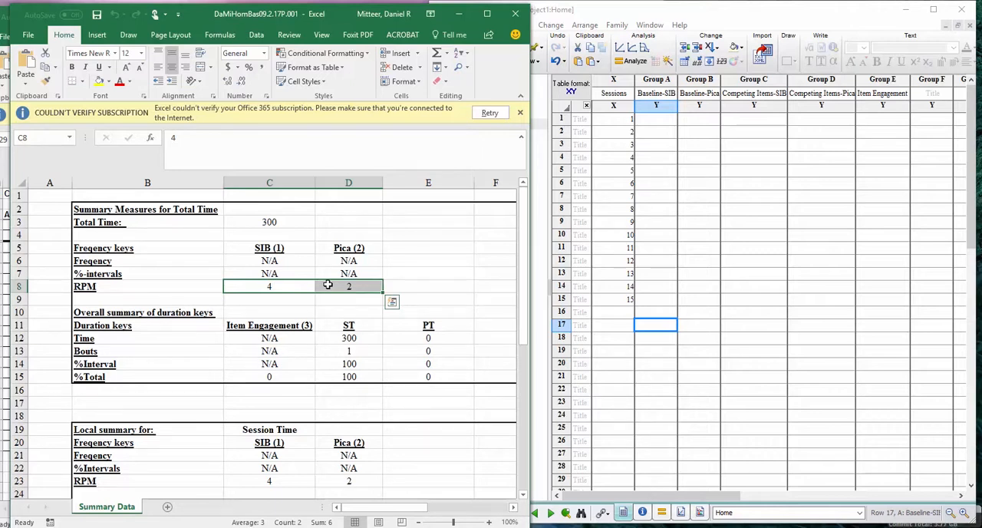
{"action": "key", "text": "ctrl+c"}
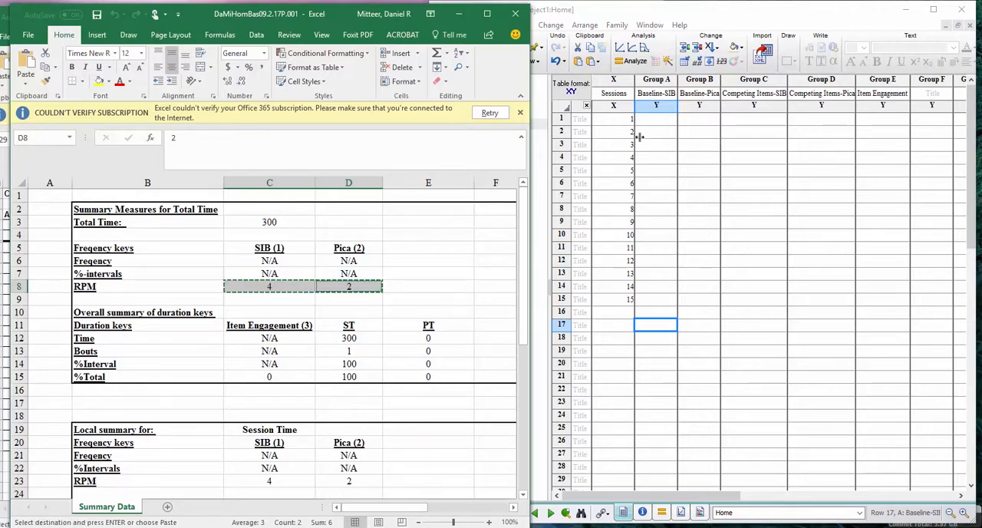
{"action": "left_click", "coordinate": [658, 121]}
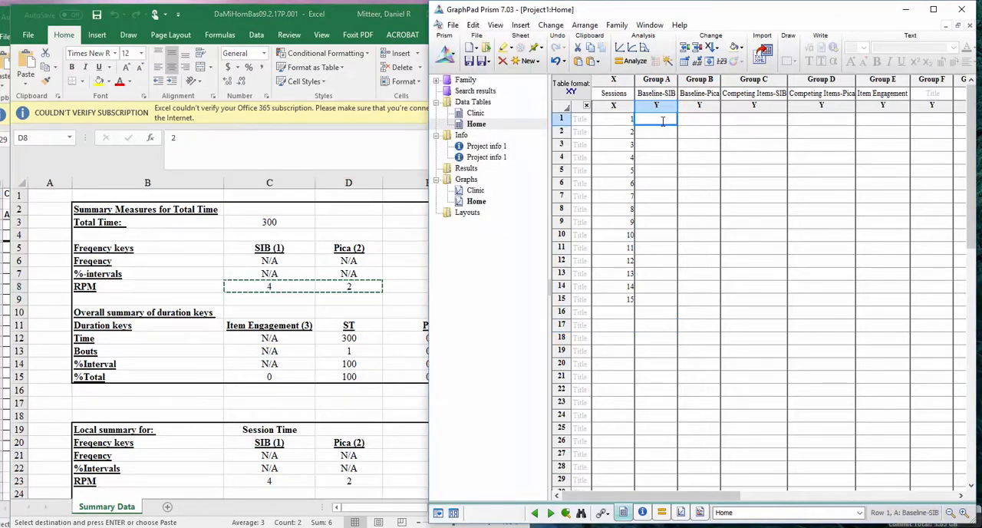
{"action": "key", "text": "ctrl+v"}
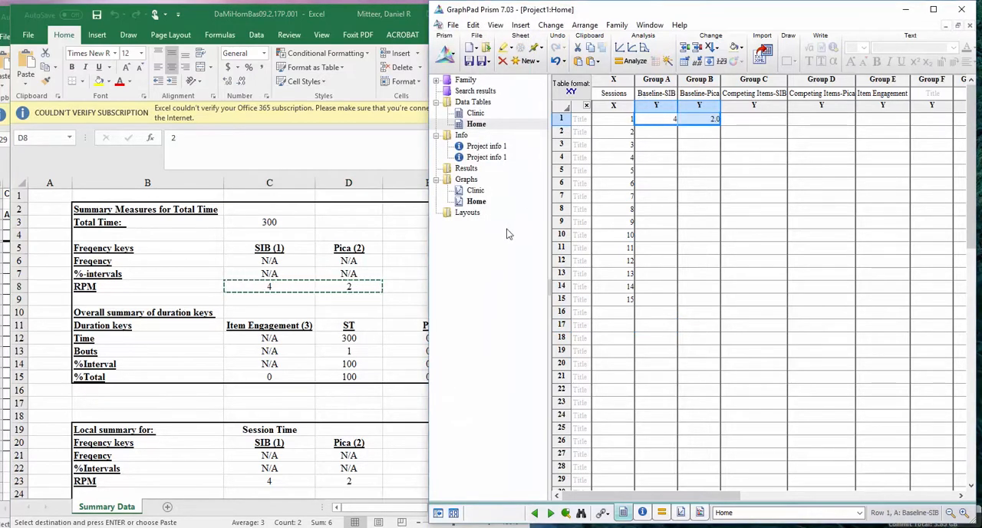
Copy the home session 1 Item Engagement %Total value, 0, from Excel into row 1 of Prism's Item Engagement column
{"action": "left_click", "coordinate": [277, 373]}
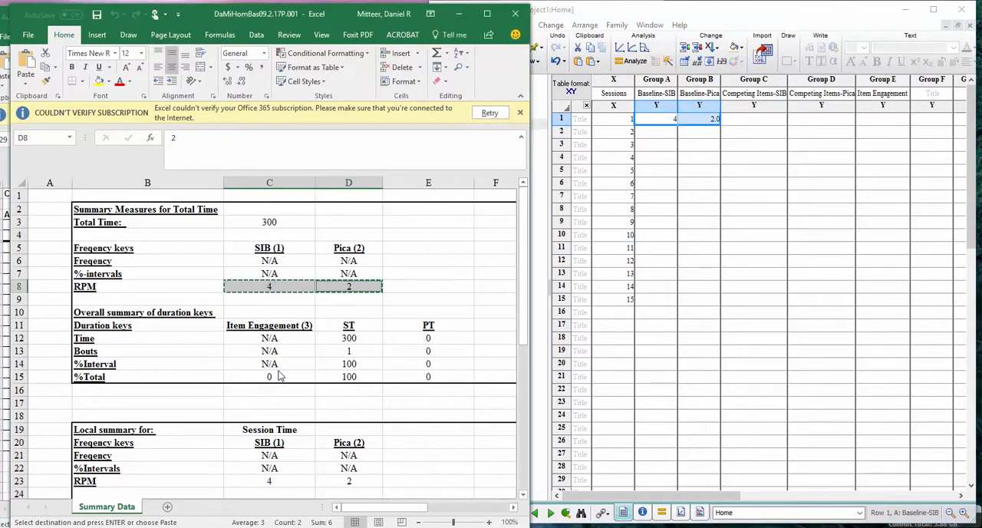
{"action": "left_click", "coordinate": [273, 375]}
{"action": "key", "text": "ctrl+c"}
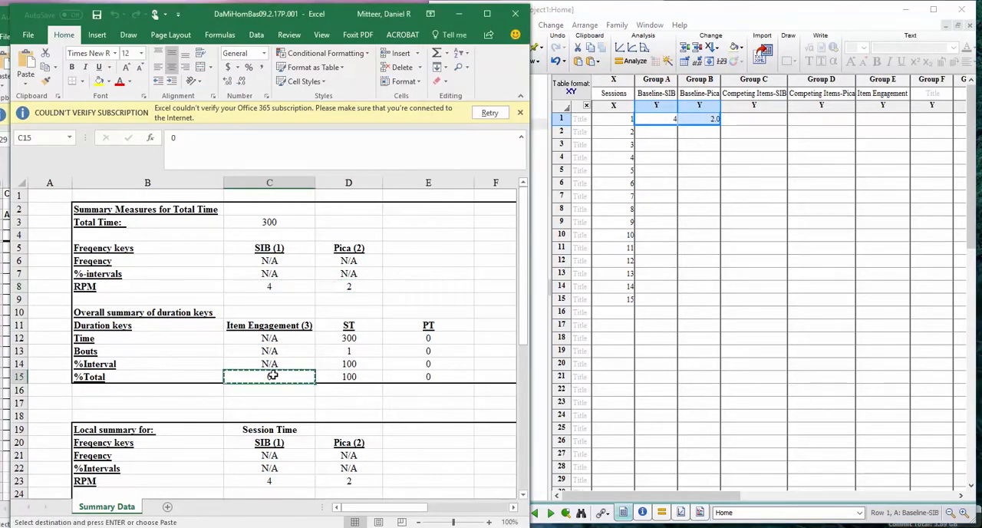
{"action": "left_click", "coordinate": [906, 142]}
{"action": "left_click", "coordinate": [882, 119]}
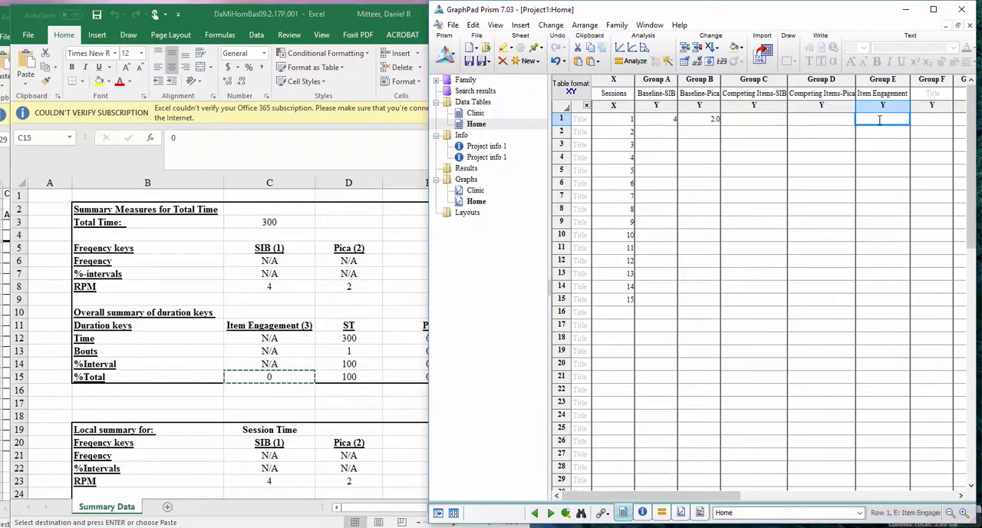
{"action": "key", "text": "ctrl+v"}
Close the home session 1 workbook and bring up the Graph Panel 2 - Home folder
{"action": "left_click", "coordinate": [267, 382]}
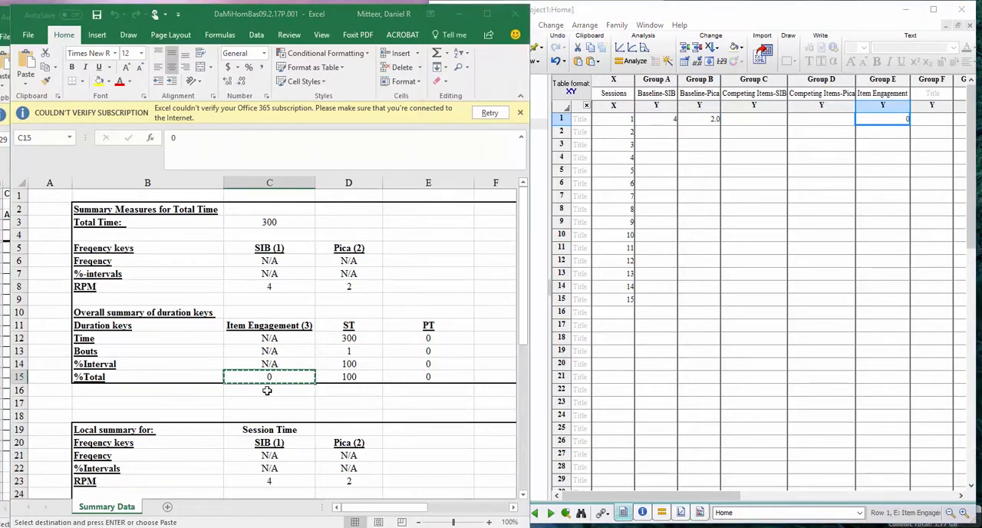
{"action": "left_click", "coordinate": [515, 14]}
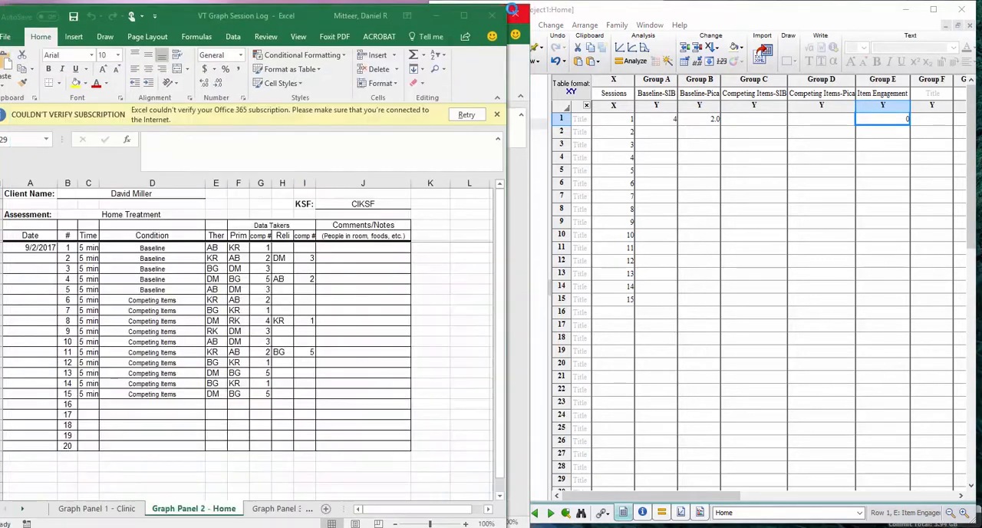
{"action": "left_click", "coordinate": [272, 526]}
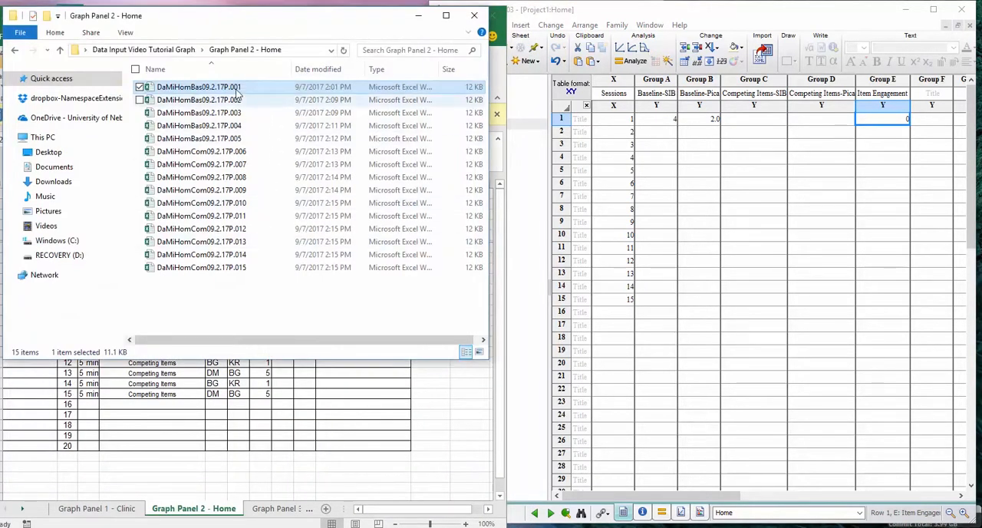
Open the home session 2 workbook, DaMiHomBas09.2.17P.002, from the Graph Panel 2 - Home folder
{"action": "double_click", "coordinate": [214, 101]}
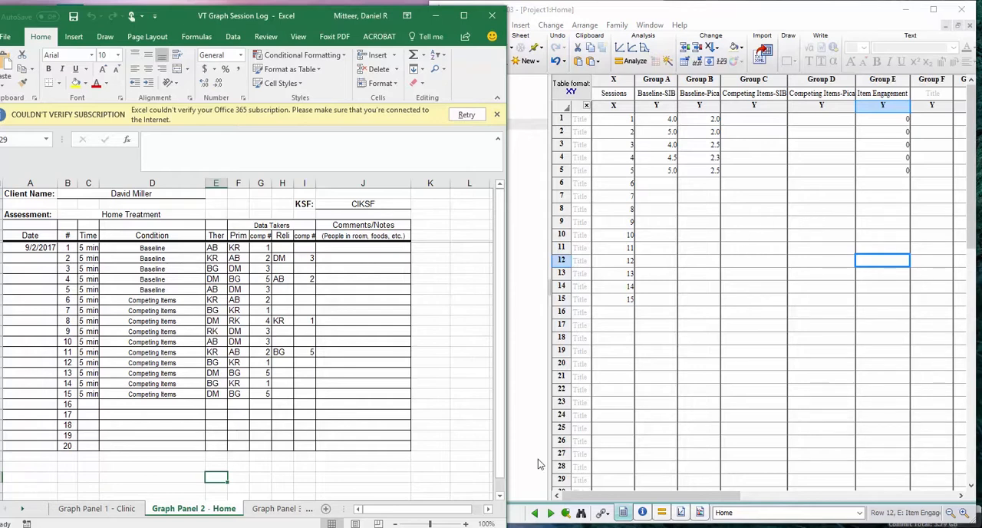
Open DaMiHomCom09.2.17P.006 and copy its SIB and Pica RPM values, 2 and 1.8, into row 6 under Competing Items-SIB and Competing Items-Pica in Prism
{"action": "key", "text": "alt+Tab"}
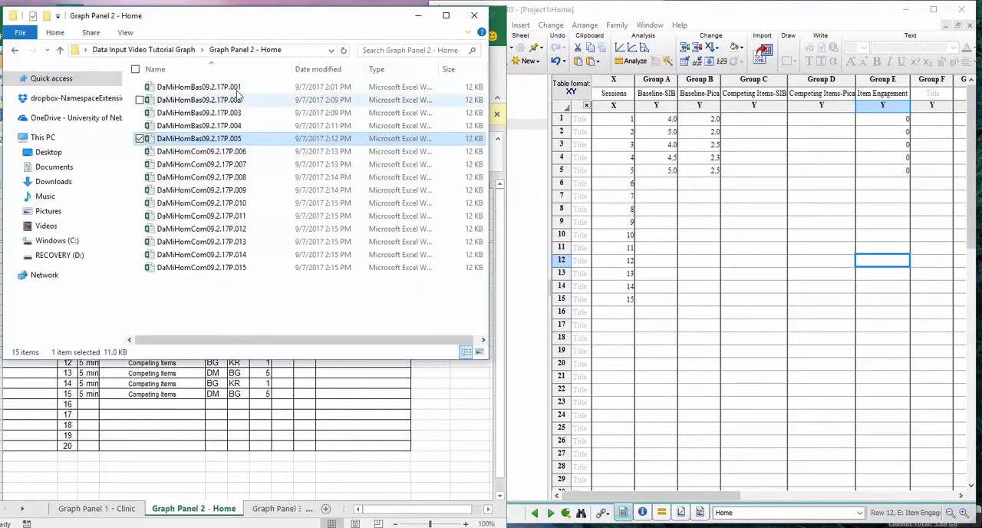
{"action": "double_click", "coordinate": [201, 155]}
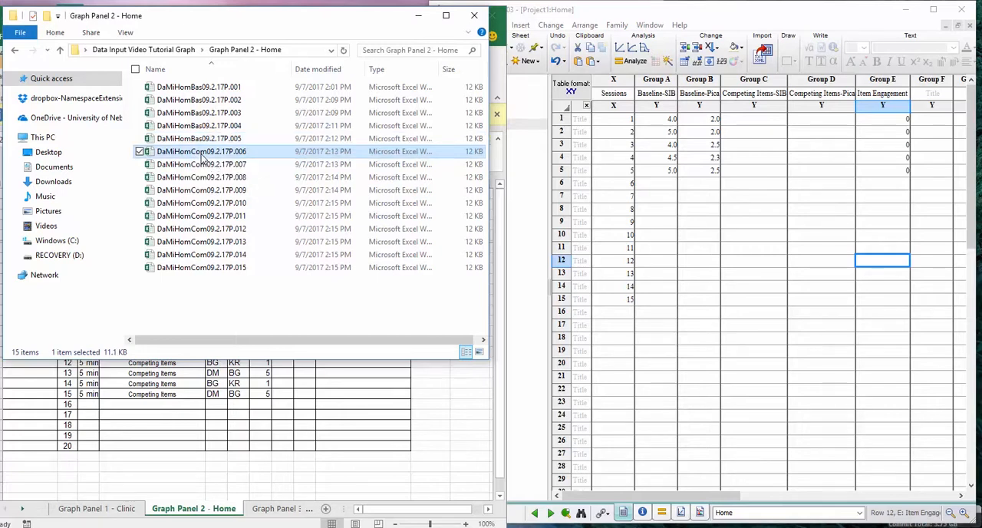
{"action": "left_click_drag", "start_coordinate": [269, 284], "coordinate": [355, 285]}
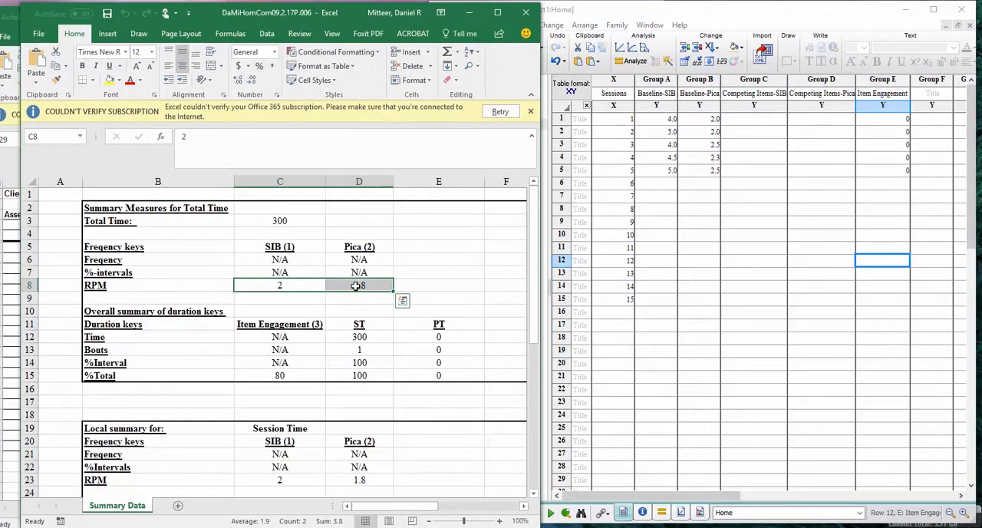
{"action": "key", "text": "ctrl+c"}
{"action": "key", "text": "Tab"}
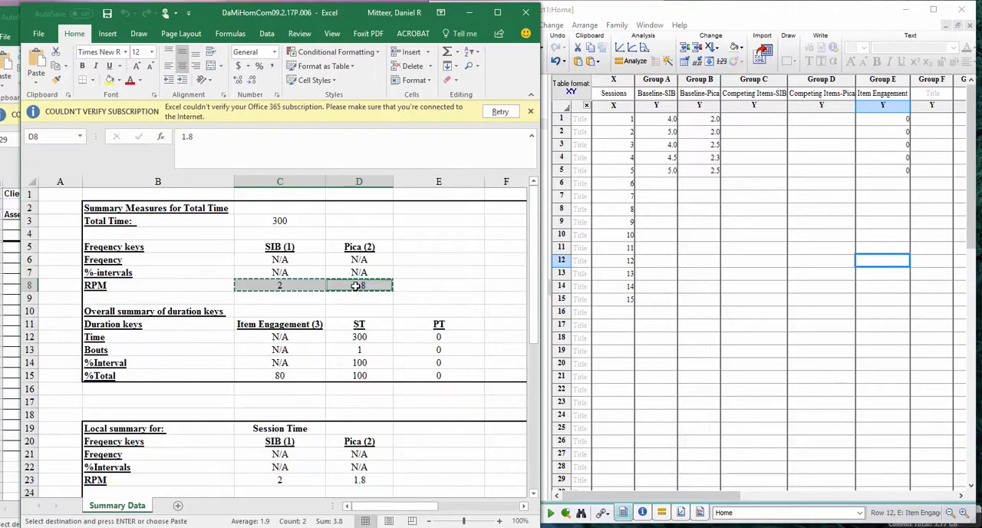
{"action": "left_click", "coordinate": [750, 184]}
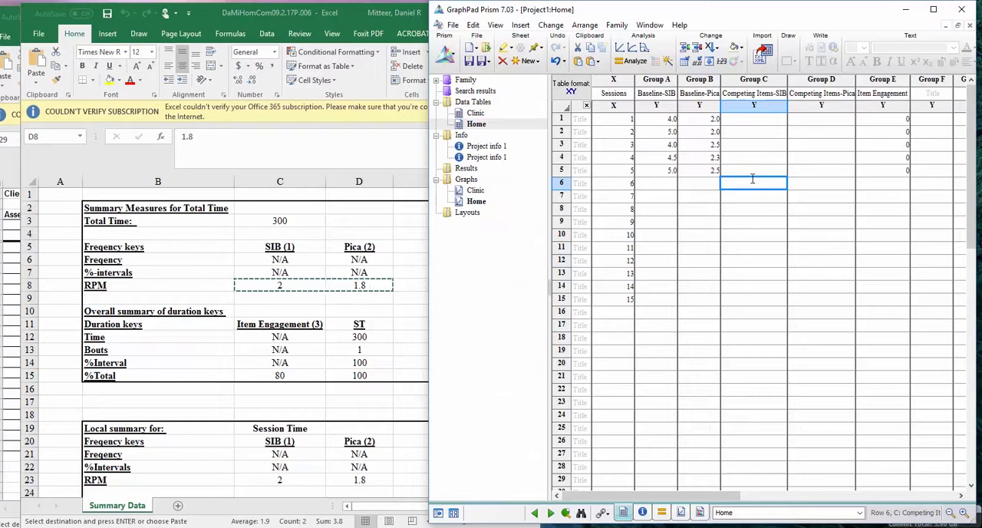
{"action": "key", "text": "ctrl+v"}
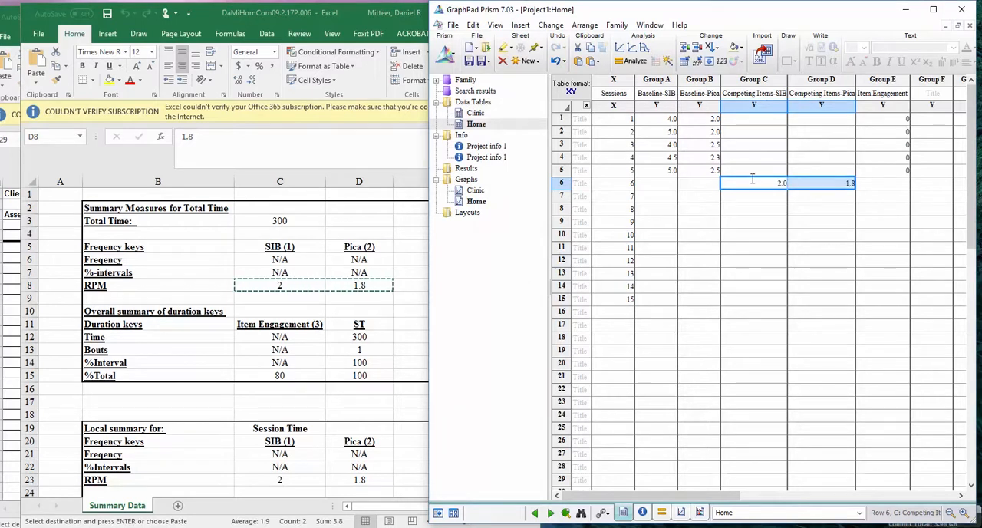
Copy the home session 6 Item Engagement %Total value, 80, into row 6 of Prism's Item Engagement column and close the session workbook
{"action": "left_click", "coordinate": [275, 376]}
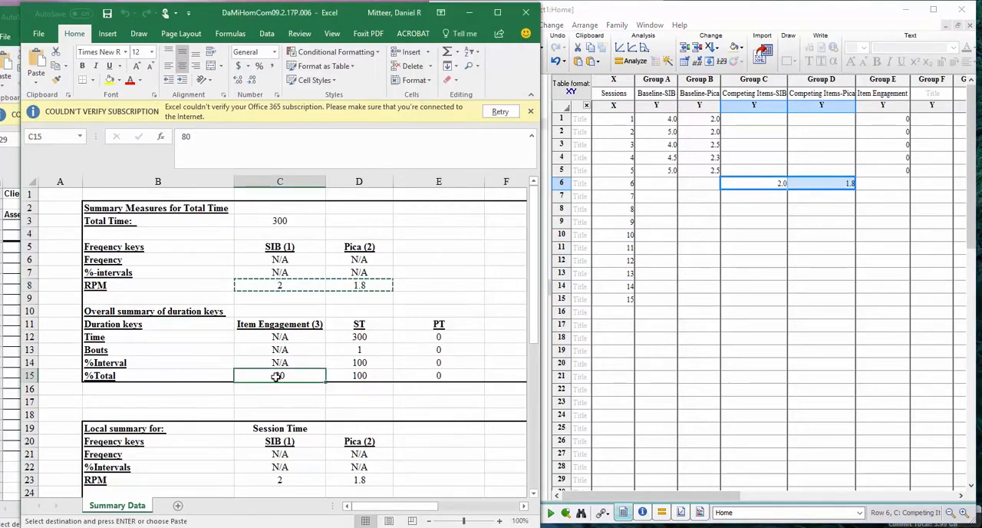
{"action": "key", "text": "ctrl+c"}
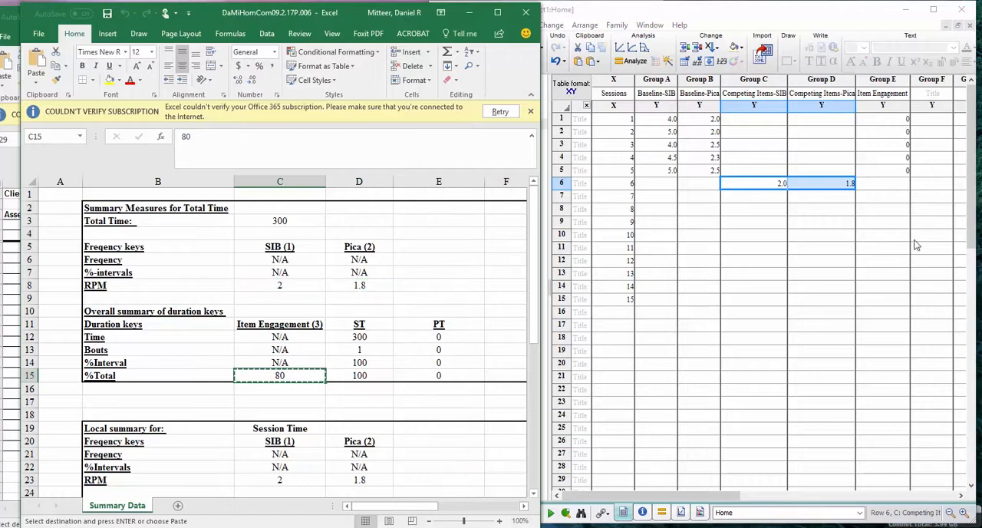
{"action": "left_click", "coordinate": [886, 184]}
{"action": "key", "text": "ctrl+v"}
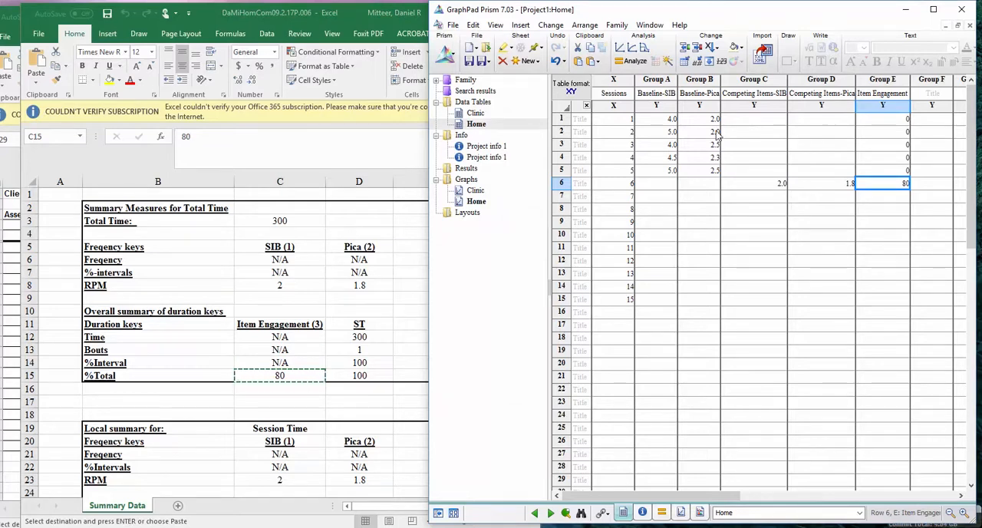
{"action": "left_click", "coordinate": [343, 15]}
{"action": "left_click", "coordinate": [529, 17]}
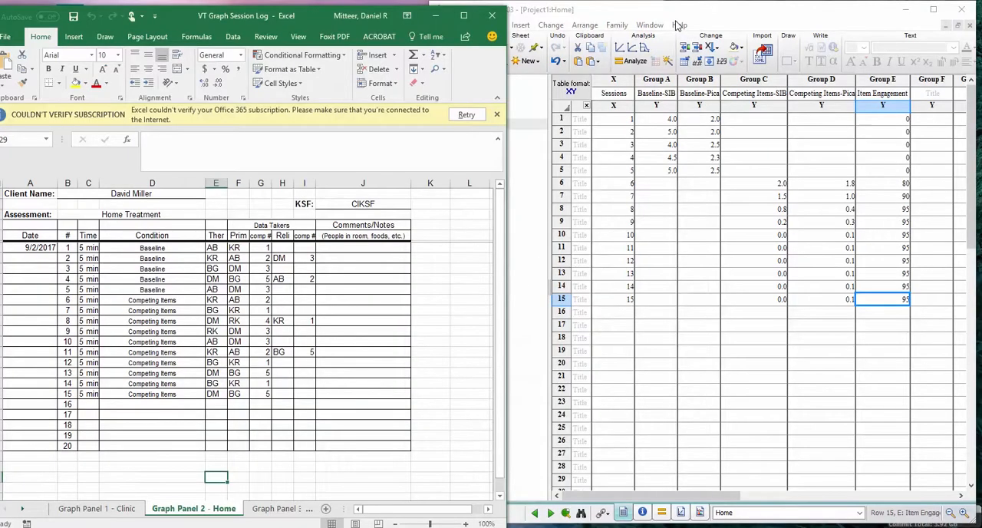
Switch to the VT Graph Session Log in Excel and show its Graph Panel 3 - School sheet
{"action": "left_click", "coordinate": [743, 16]}
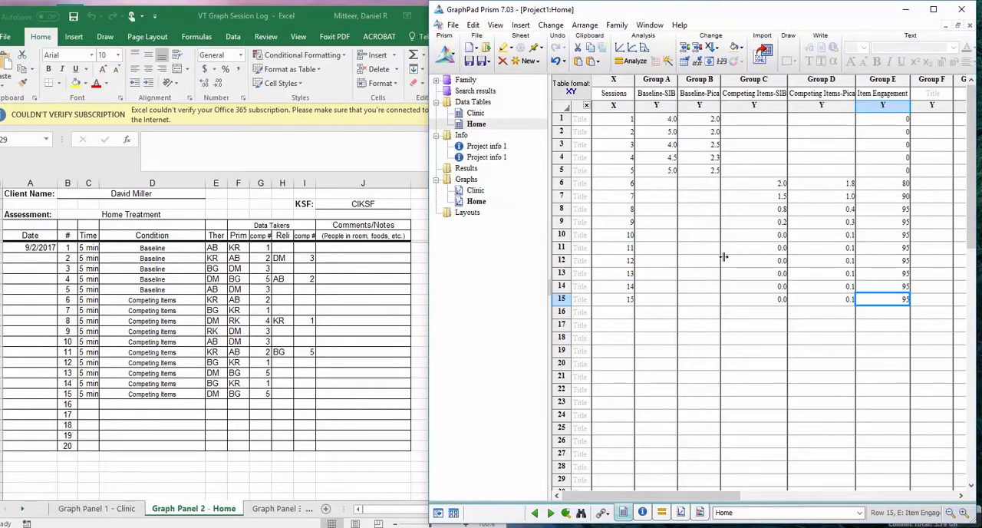
{"action": "left_click", "coordinate": [218, 477]}
{"action": "left_click", "coordinate": [282, 508]}
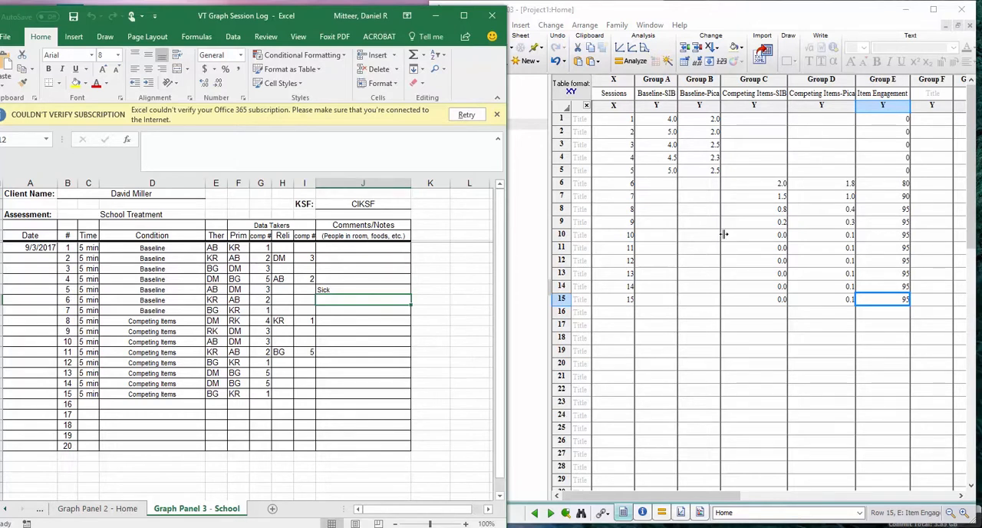
Duplicate Prism's Home data table together with its linked sheets
{"action": "left_click", "coordinate": [782, 15]}
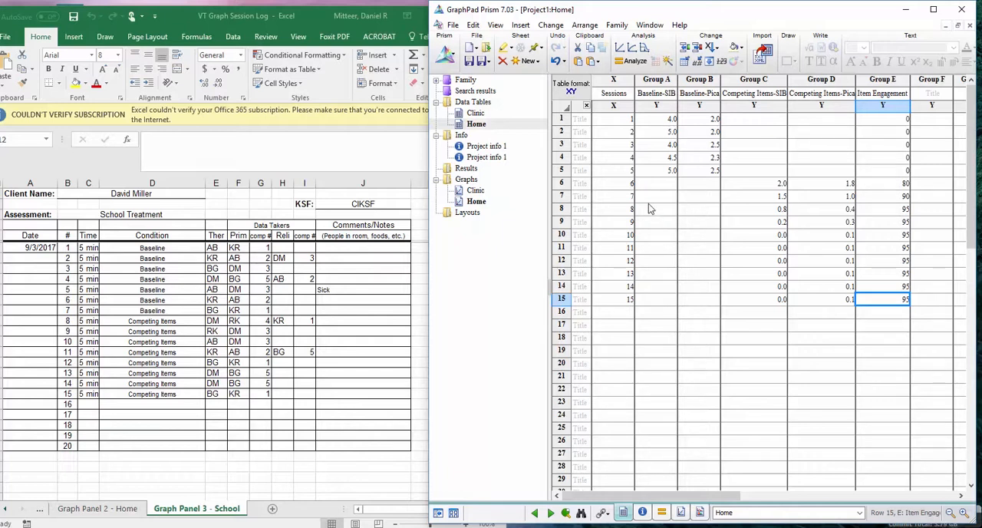
{"action": "left_click", "coordinate": [477, 125]}
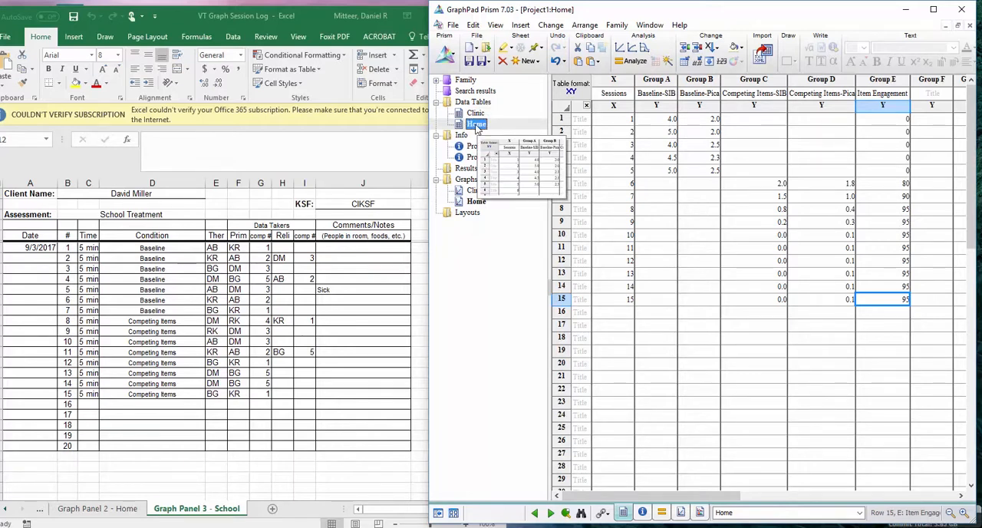
{"action": "right_click", "coordinate": [477, 128]}
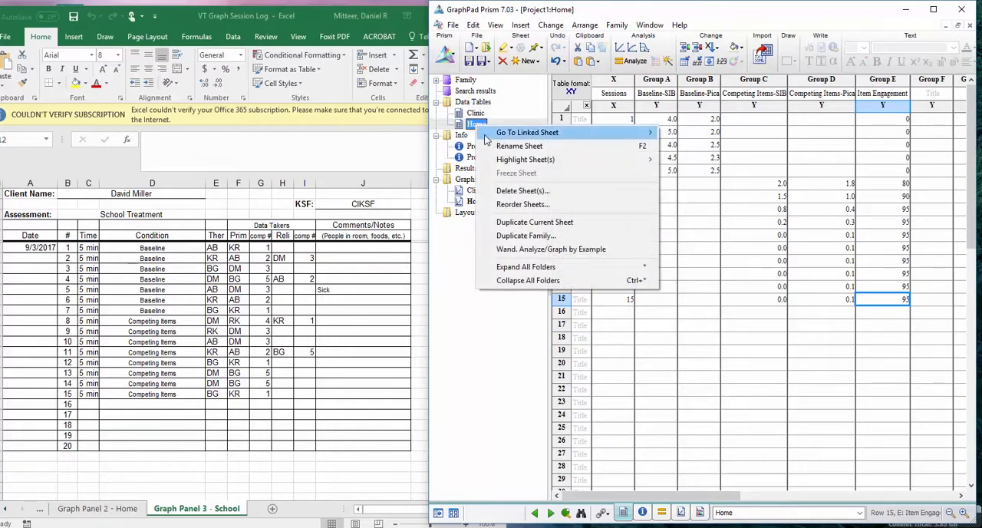
{"action": "left_click", "coordinate": [519, 234]}
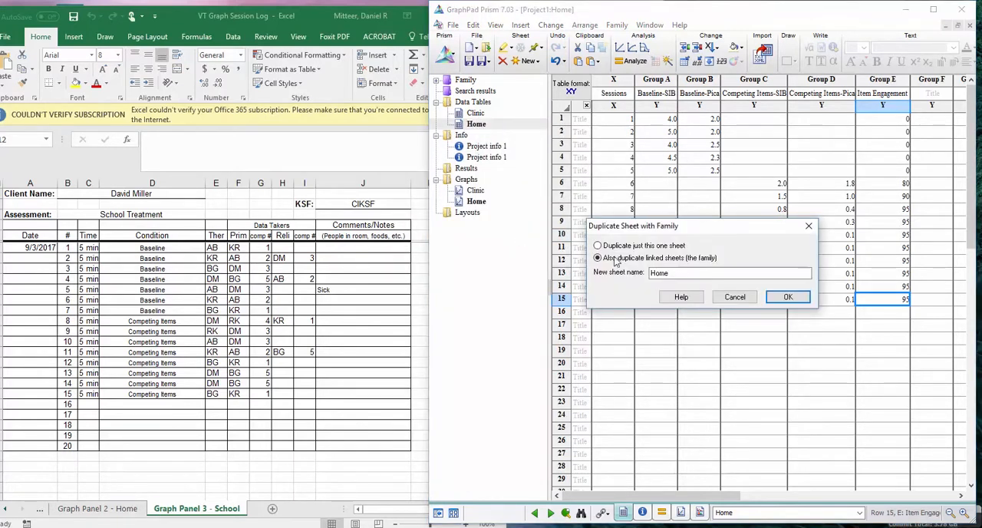
{"action": "left_click", "coordinate": [783, 300]}
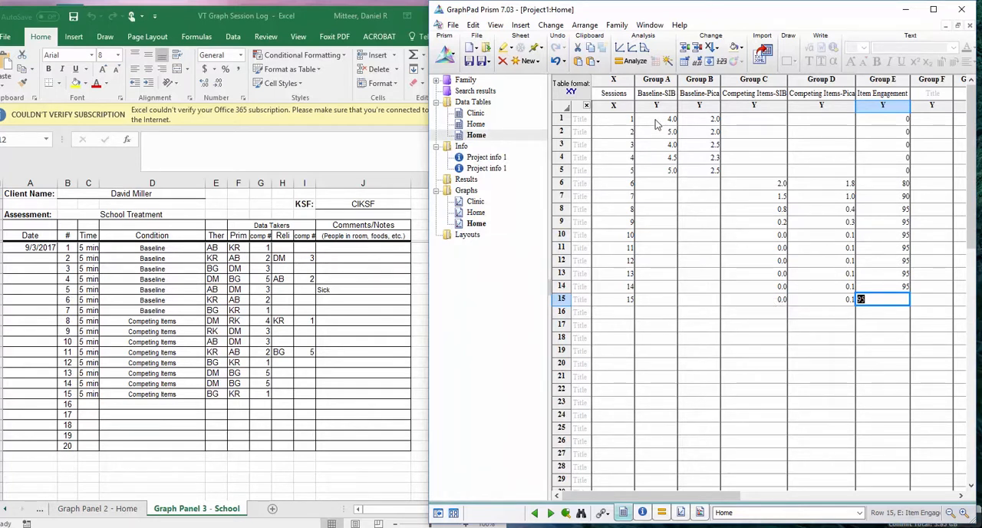
Clear the copied values in rows 1 to 15 from Baseline-SIB through Item Engagement, keeping the session numbers and column titles
{"action": "left_click_drag", "start_coordinate": [657, 123], "coordinate": [893, 310]}
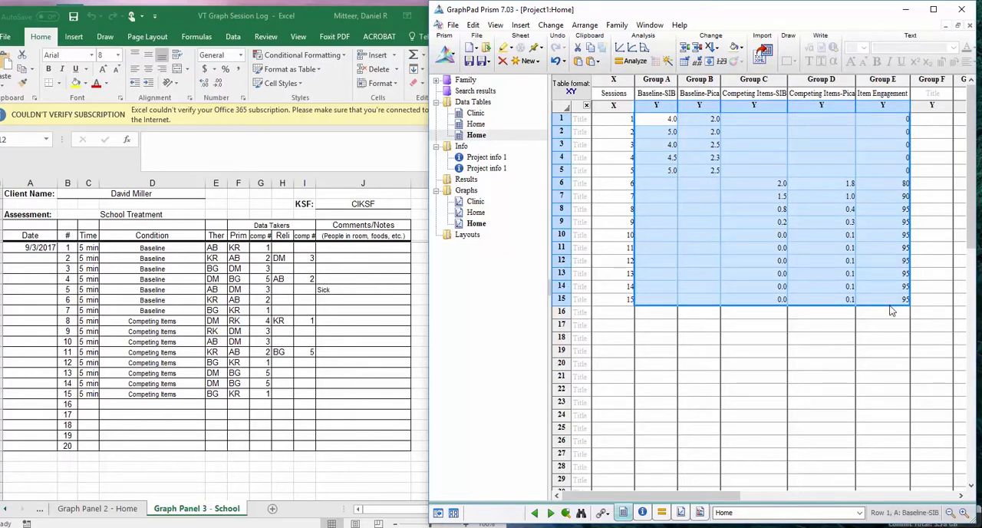
{"action": "key", "text": "Delete"}
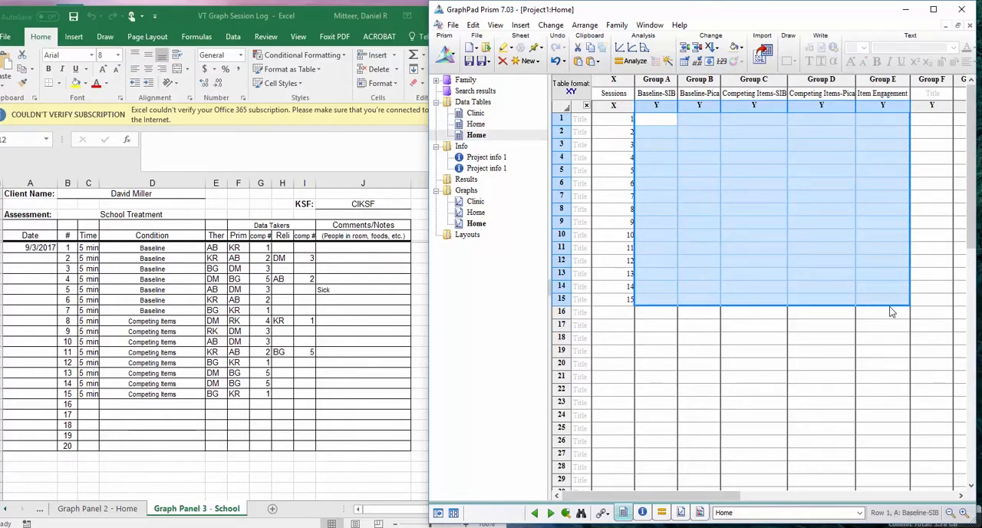
{"action": "left_click", "coordinate": [894, 338]}
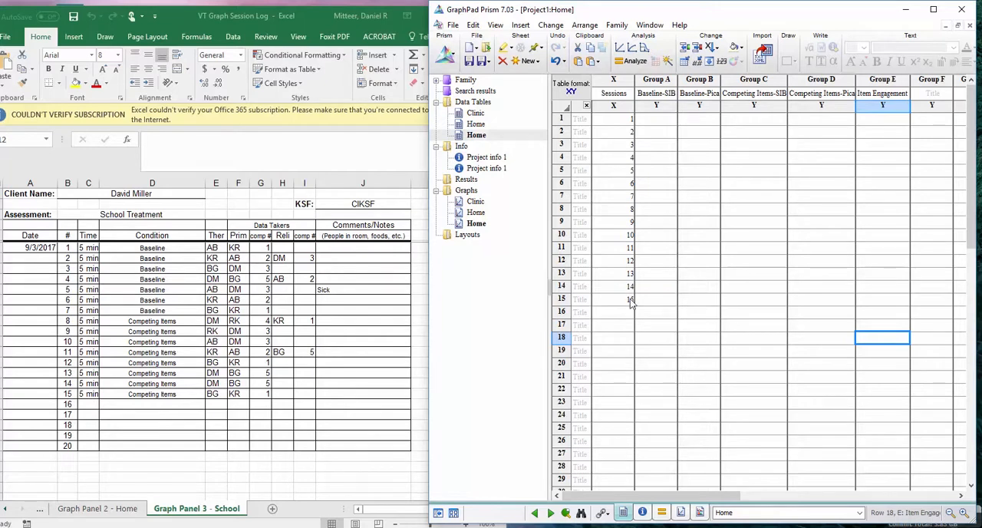
Rename the duplicated Home data table as School
{"action": "right_click", "coordinate": [482, 137]}
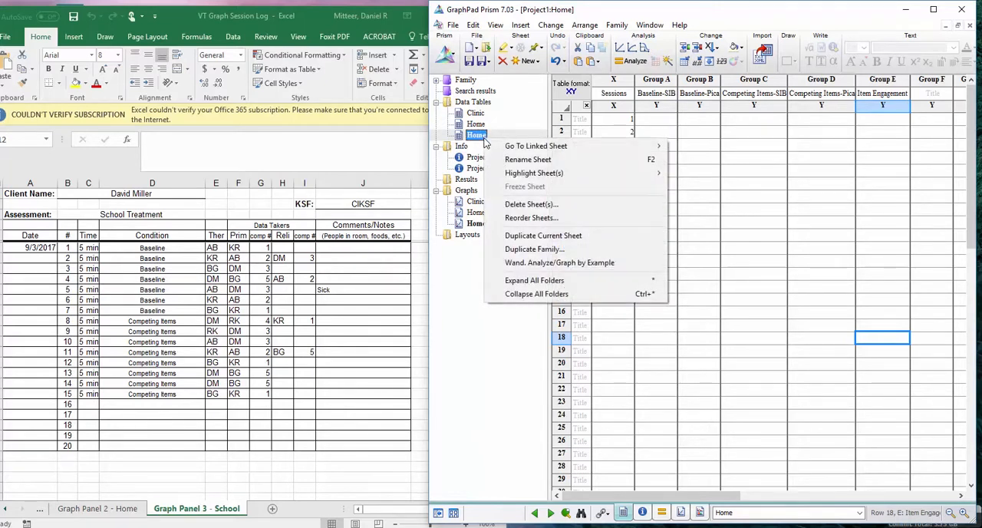
{"action": "left_click", "coordinate": [520, 160]}
{"action": "type", "text": "School"}
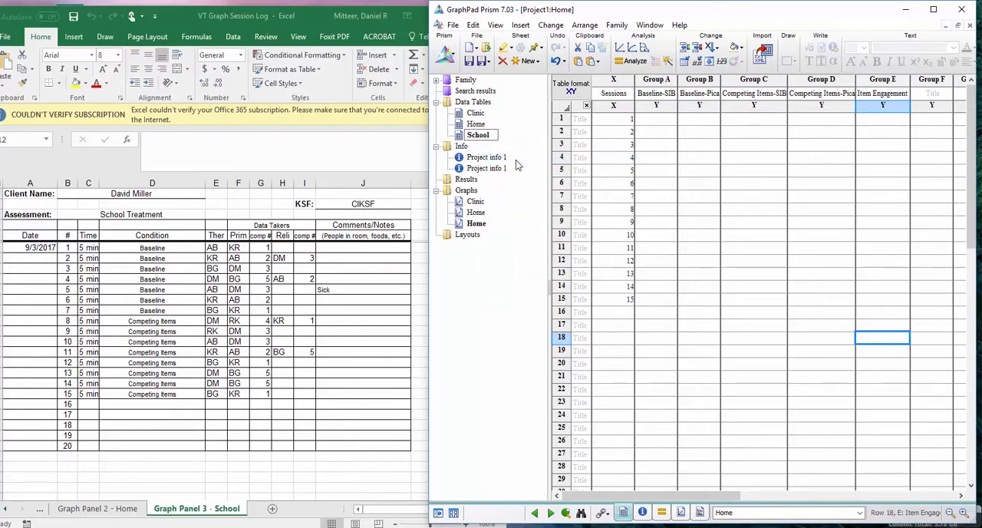
{"action": "key", "text": "Return"}
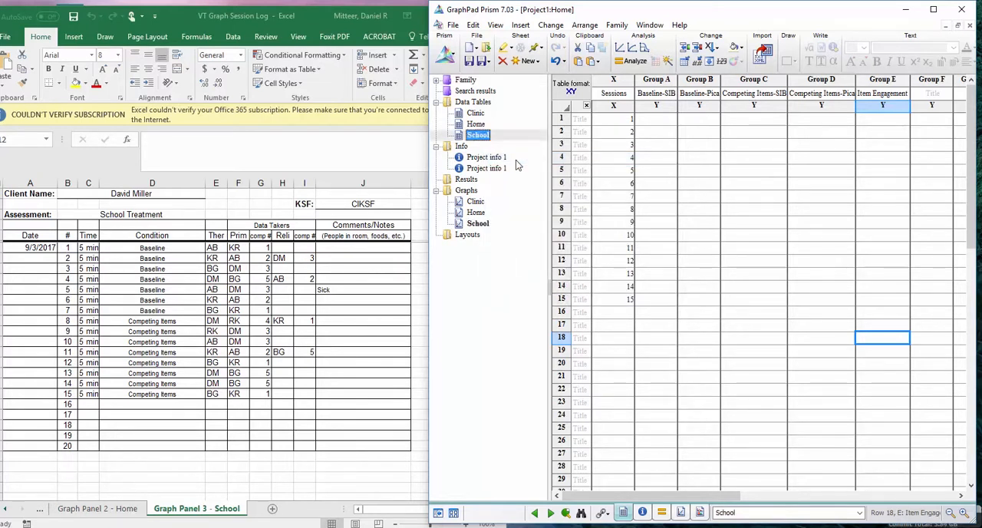
{"action": "left_click", "coordinate": [713, 316]}
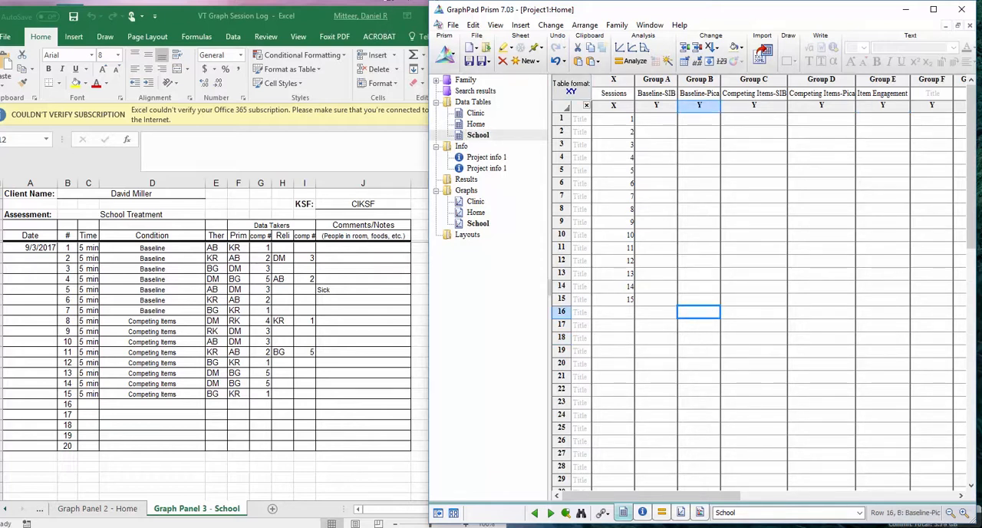
Go to the Graph Panel 3 - School folder in File Explorer and open DaMiSchBas09.3.17P.001
{"action": "left_click", "coordinate": [385, 0]}
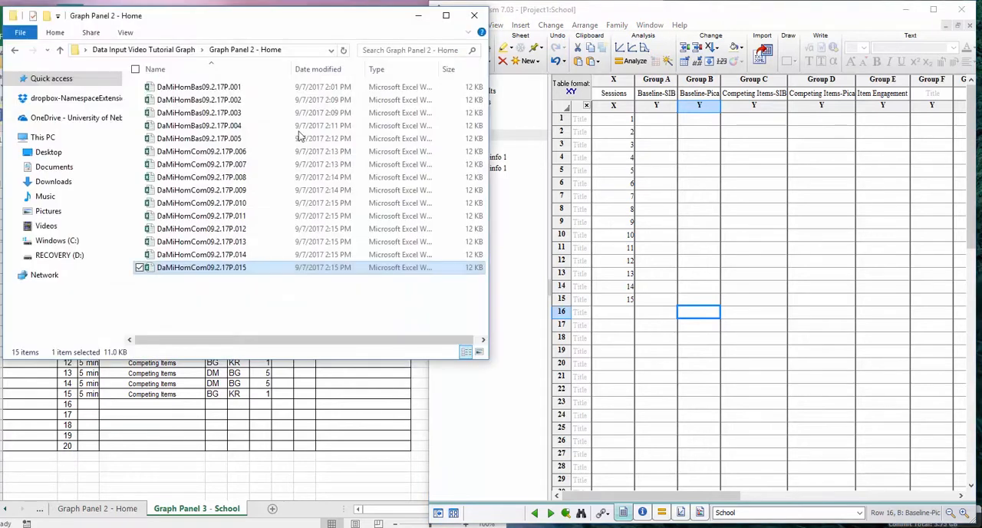
{"action": "left_click", "coordinate": [13, 54]}
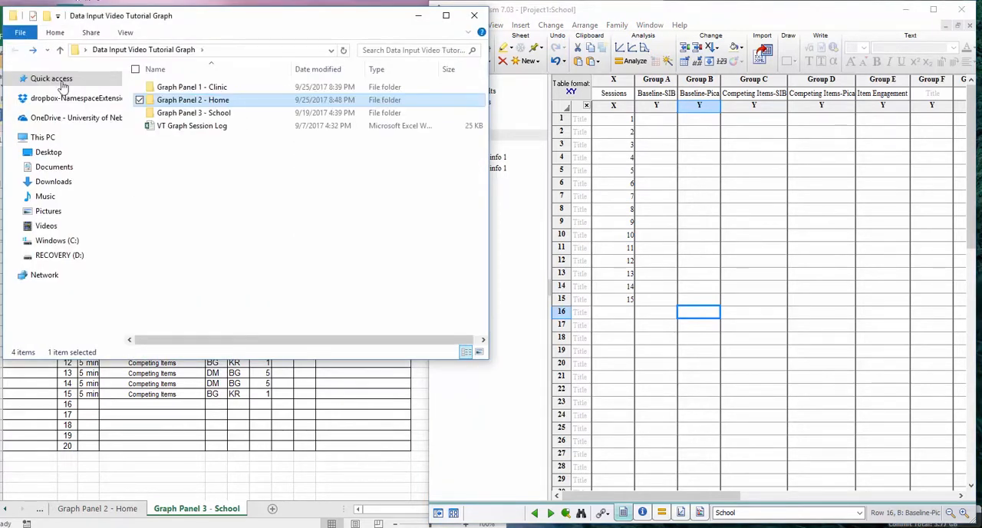
{"action": "double_click", "coordinate": [213, 116]}
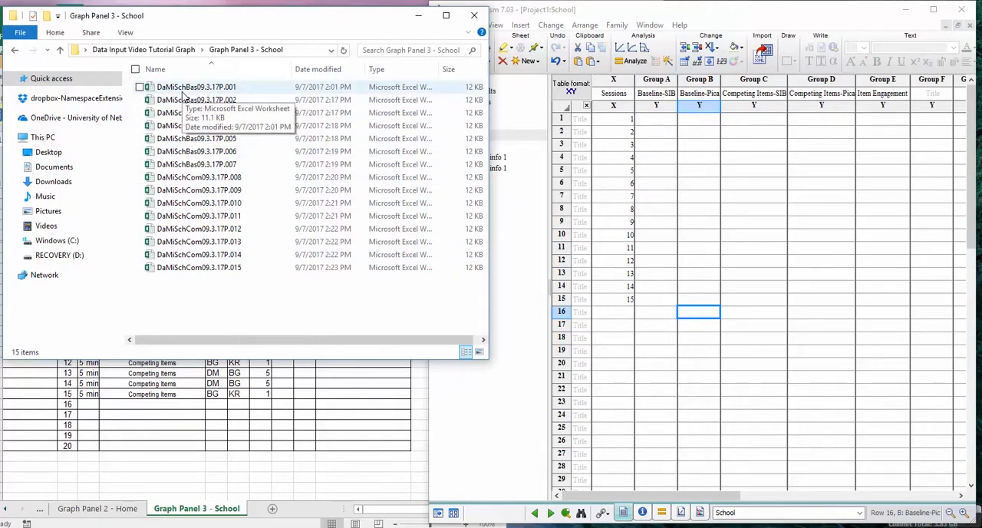
{"action": "double_click", "coordinate": [219, 89]}
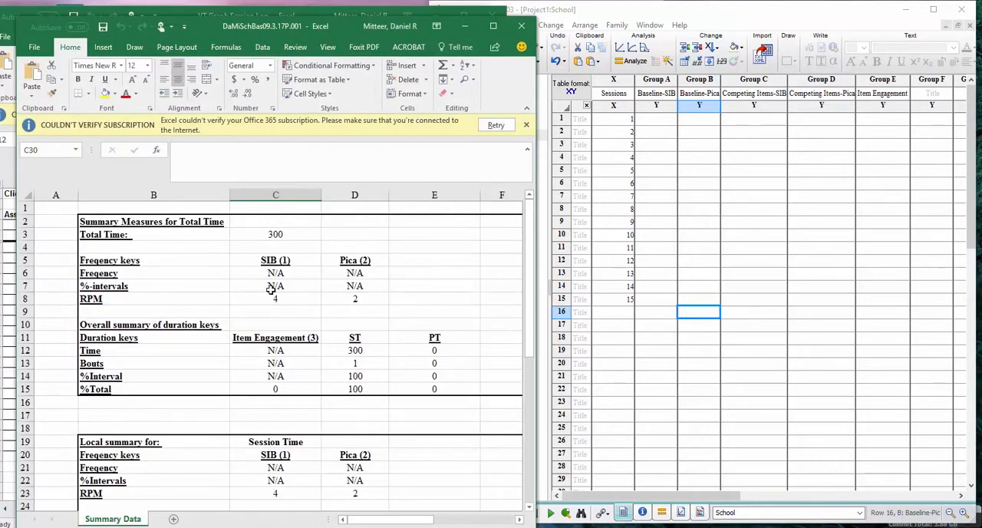
Copy the school session 1 SIB and Pica RPM values, 4 and 2, into row 1 under Baseline-SIB and Baseline-Pica of Prism's School table
{"action": "left_click_drag", "start_coordinate": [273, 298], "coordinate": [333, 296]}
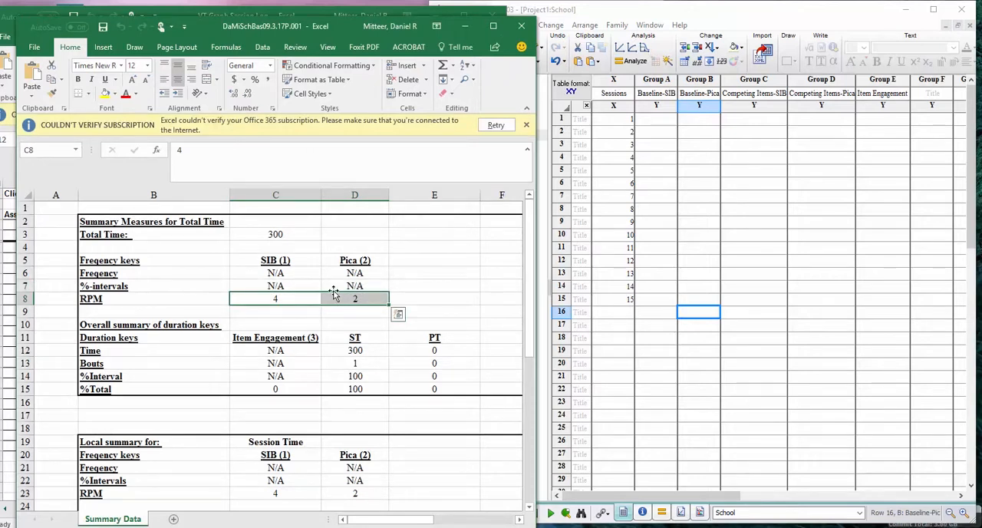
{"action": "key", "text": "ctrl+c"}
{"action": "left_click", "coordinate": [666, 124]}
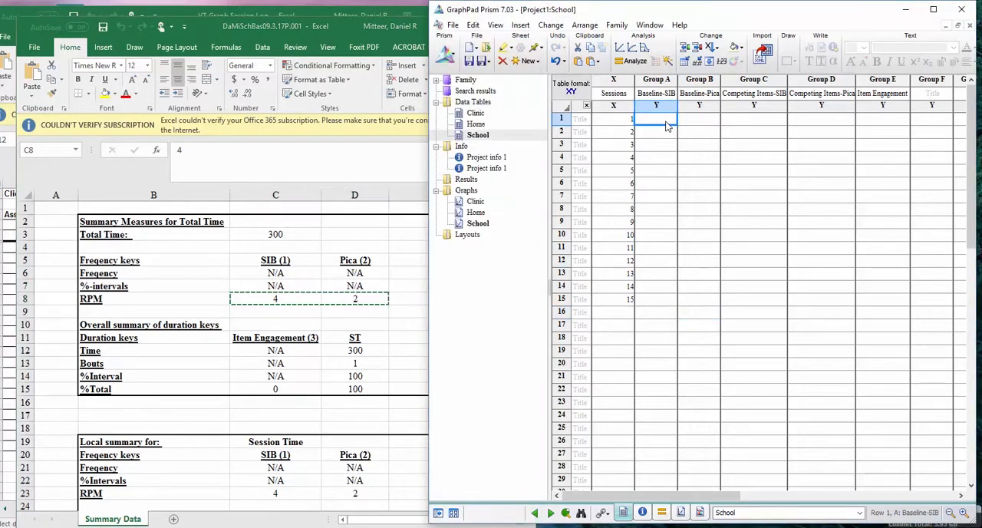
{"action": "key", "text": "ctrl+v"}
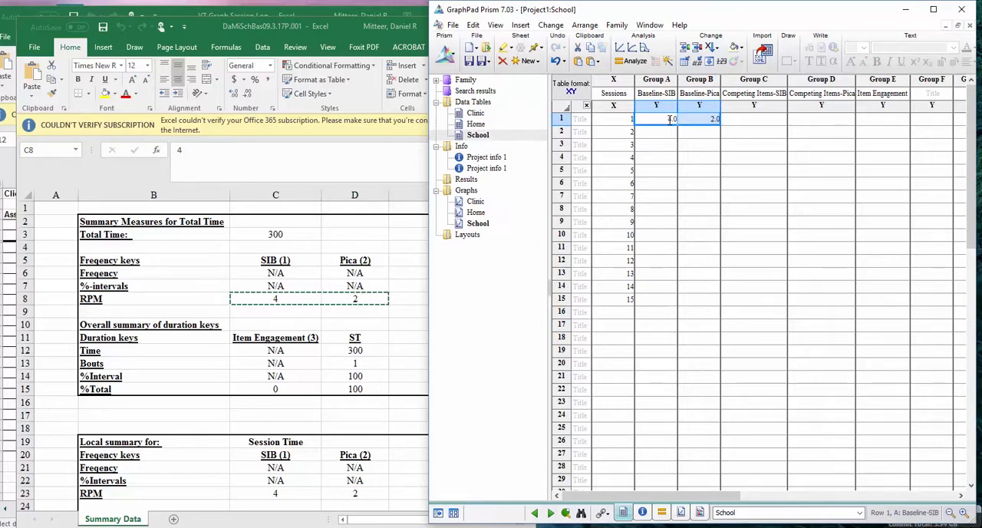
Copy the school session 1 Item Engagement %Total value, 0, from Excel into row 1 of the School table's Item Engagement column
{"action": "left_click", "coordinate": [267, 389]}
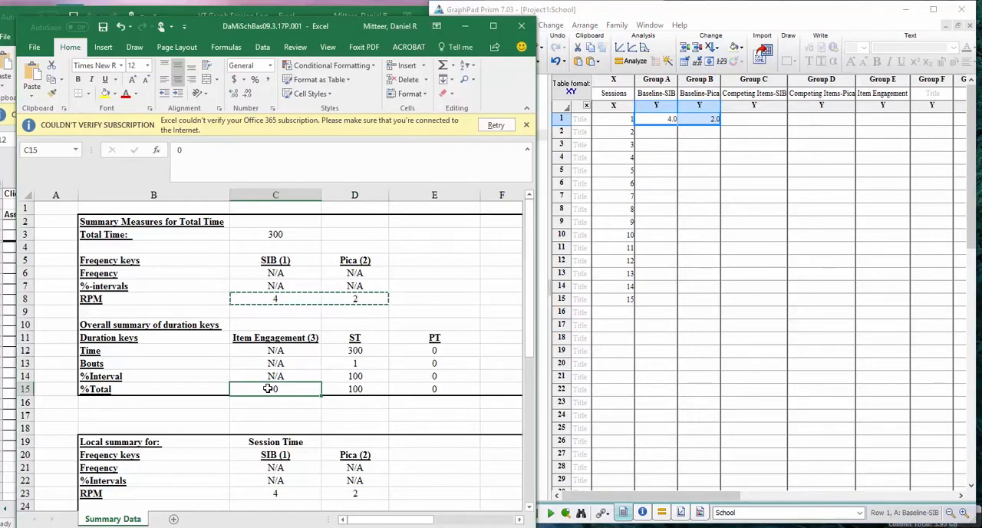
{"action": "key", "text": "ctrl+c"}
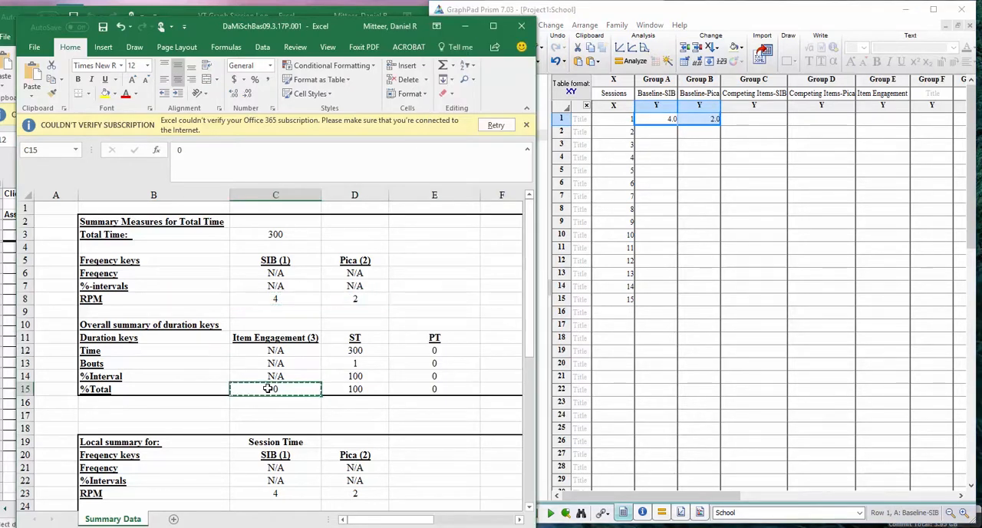
{"action": "left_click", "coordinate": [890, 121]}
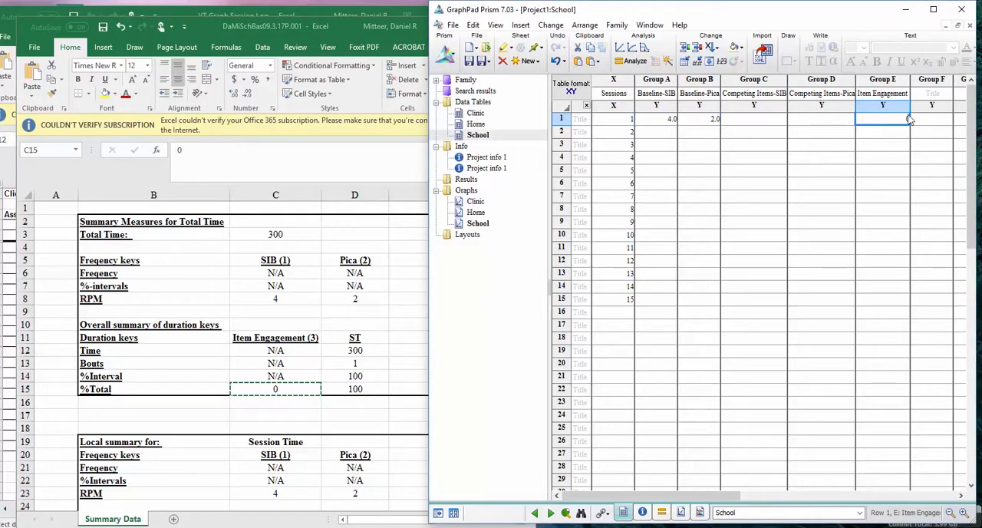
Close the school session 1 workbook DaMiSchBas09.3.17P.001 in Excel
{"action": "left_click", "coordinate": [399, 123]}
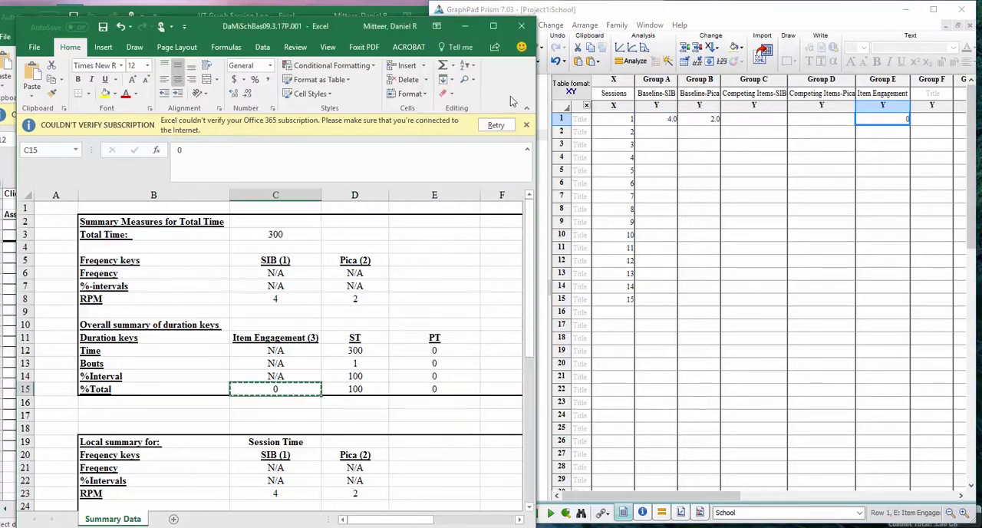
{"action": "left_click", "coordinate": [518, 25]}
{"action": "left_click", "coordinate": [488, 283]}
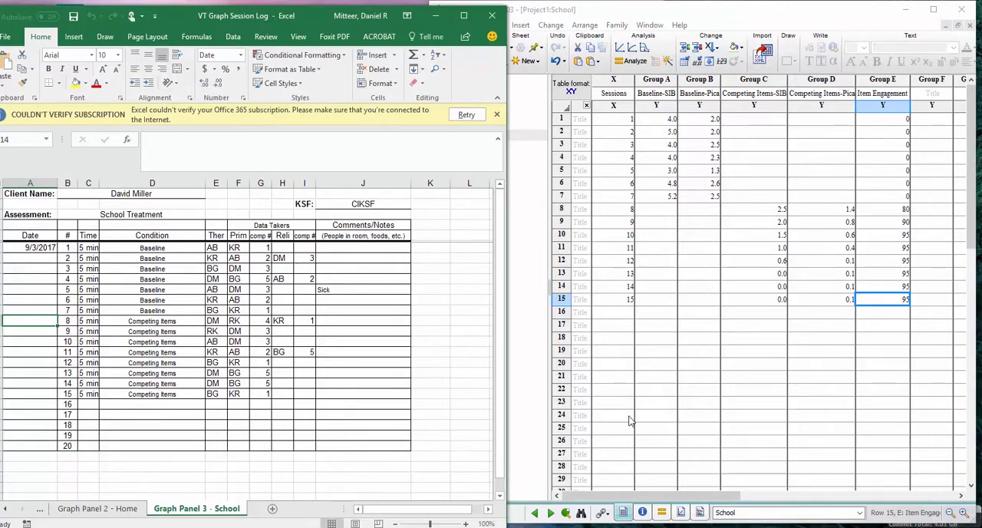
Switch to Prism and check the Home data table, then the School data table
{"action": "left_click", "coordinate": [702, 10]}
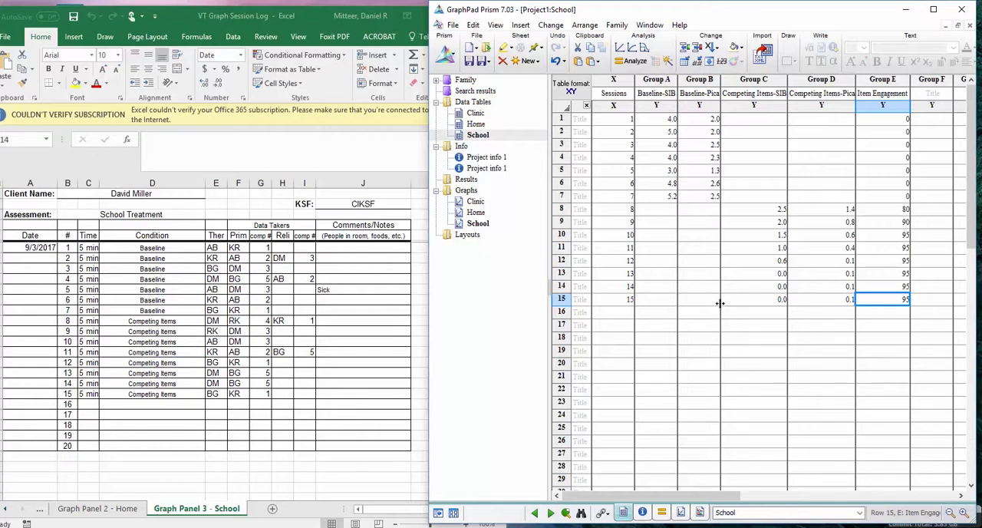
{"action": "left_click", "coordinate": [476, 123]}
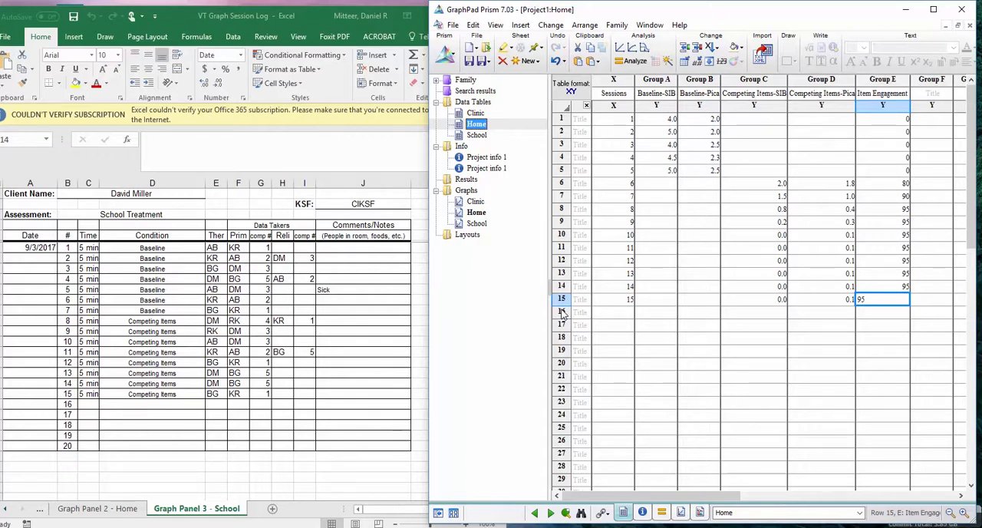
{"action": "left_click", "coordinate": [473, 137]}
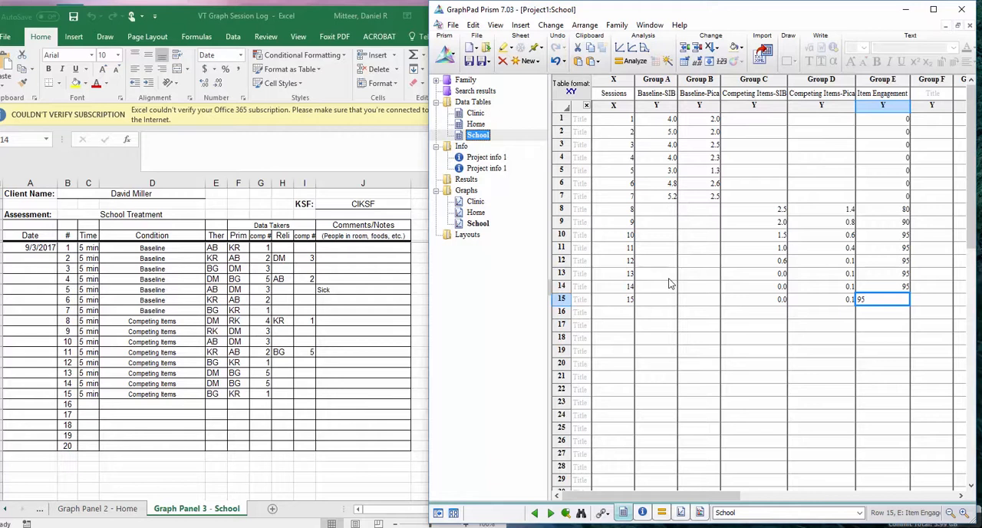
{"action": "left_click", "coordinate": [735, 338]}
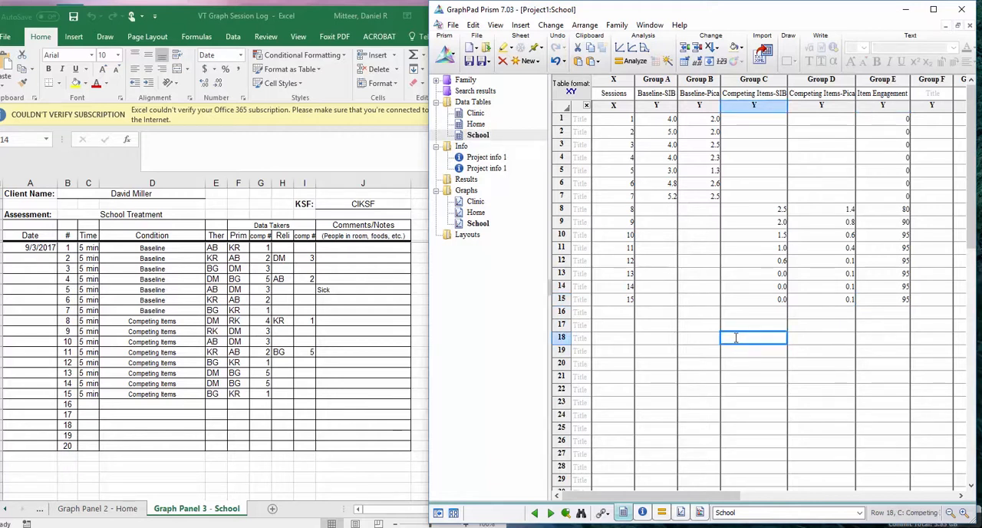